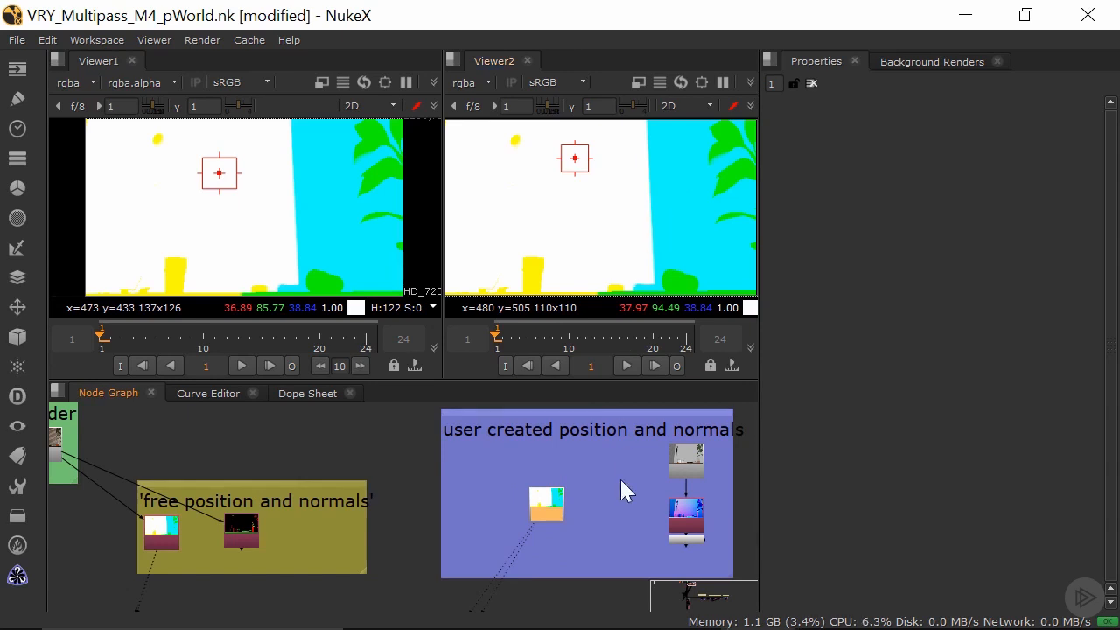
Step: Shift the 'free position and normals' backdrop slightly toward the user-created group and nudge its normals node within the backdrop
{"action": "mouse_move", "coordinate": [523, 503]}
{"action": "left_mouse_down"}
{"action": "mouse_move", "coordinate": [500, 508]}
{"action": "mouse_move", "coordinate": [530, 509]}
{"action": "mouse_move", "coordinate": [525, 498]}
{"action": "left_mouse_up"}
{"action": "left_click", "coordinate": [172, 541]}
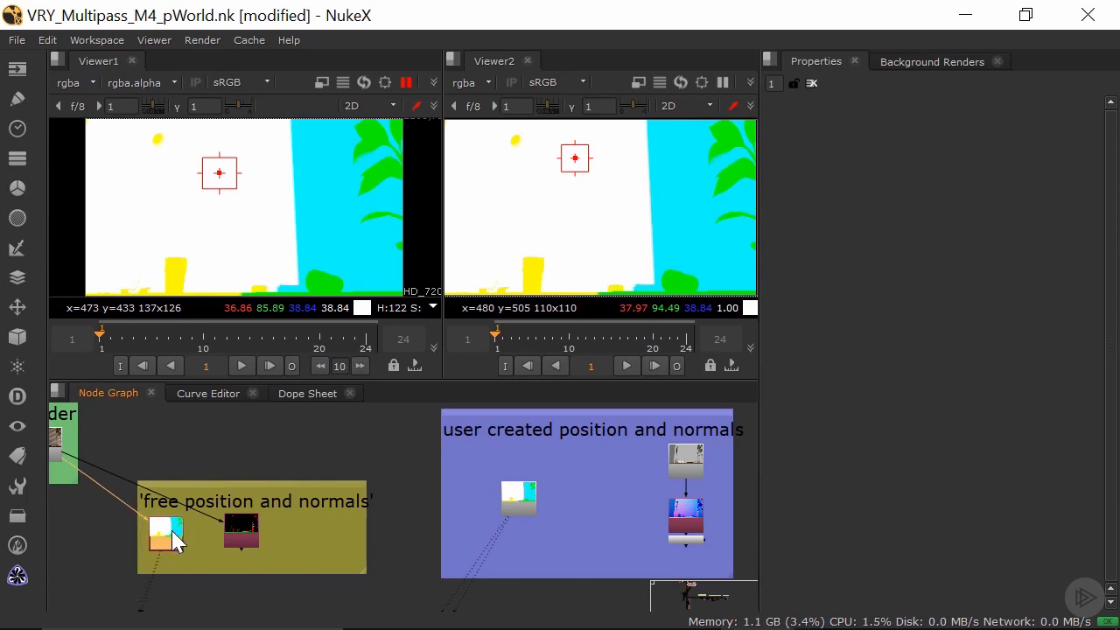
{"action": "left_click_drag", "start_coordinate": [230, 495], "coordinate": [248, 466]}
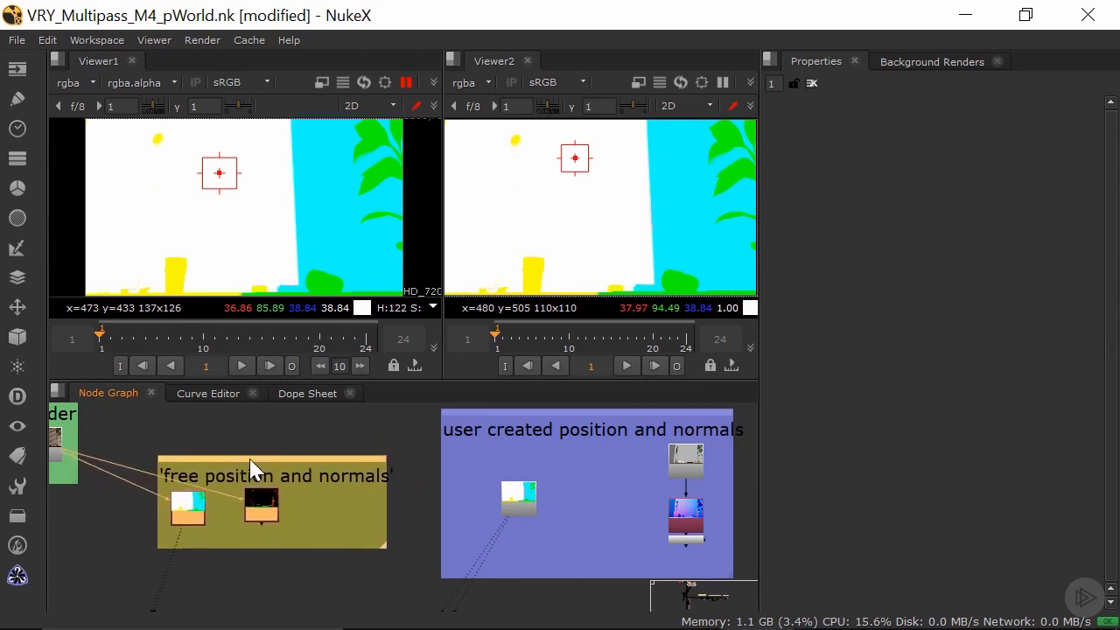
{"action": "left_click", "coordinate": [484, 508]}
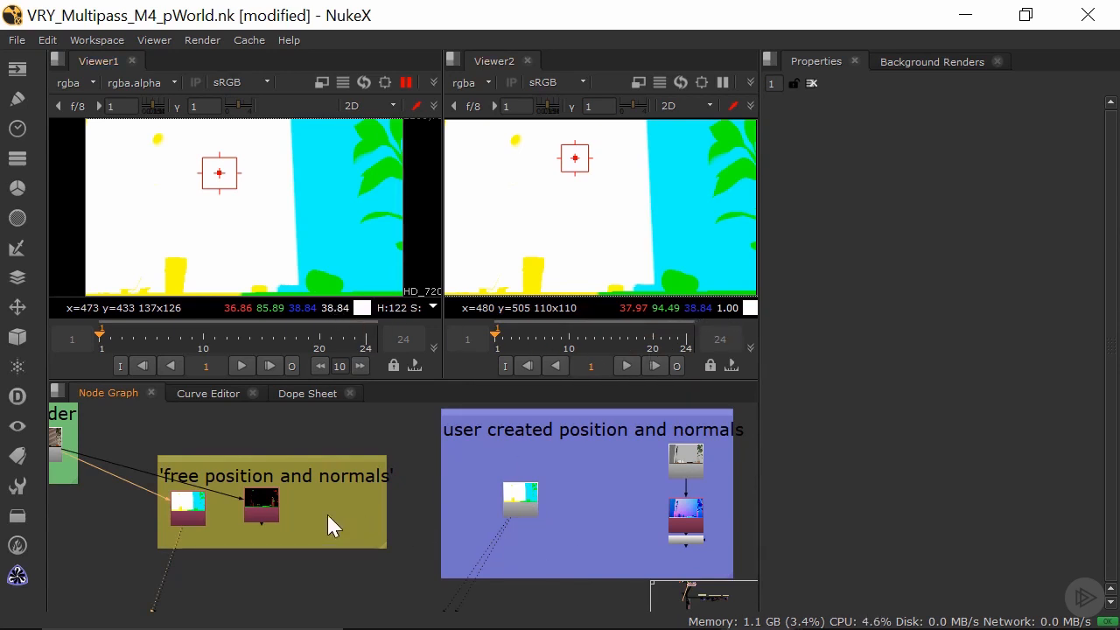
{"action": "middle_click_drag", "start_coordinate": [369, 506], "coordinate": [342, 507]}
{"action": "left_click", "coordinate": [238, 509]}
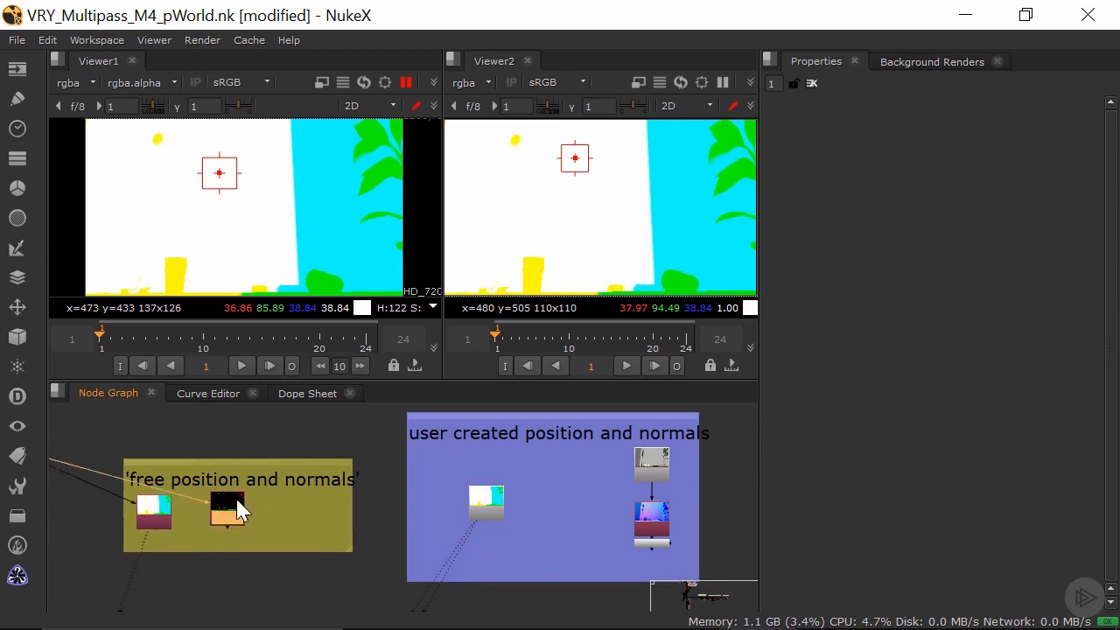
{"action": "left_click_drag", "start_coordinate": [236, 512], "coordinate": [252, 505]}
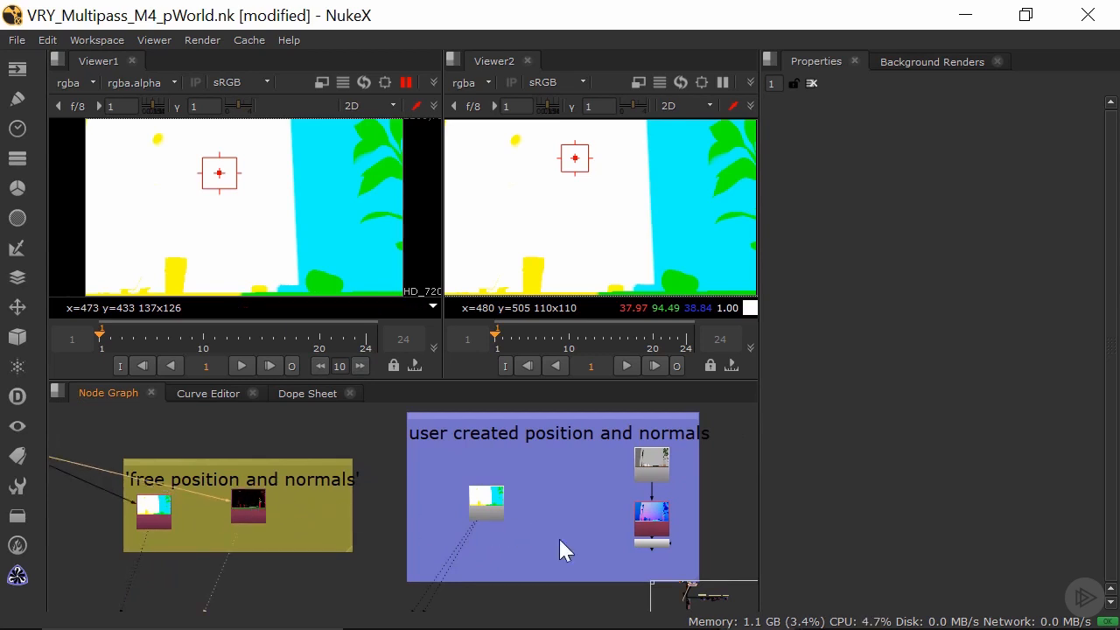
Step: Show the user-created normals in Viewer2 and the free normals in Viewer1, clearing Viewer1's sample region
{"action": "left_click", "coordinate": [653, 530]}
{"action": "key", "text": "1"}
{"action": "left_click", "coordinate": [660, 510]}
{"action": "key", "text": "1"}
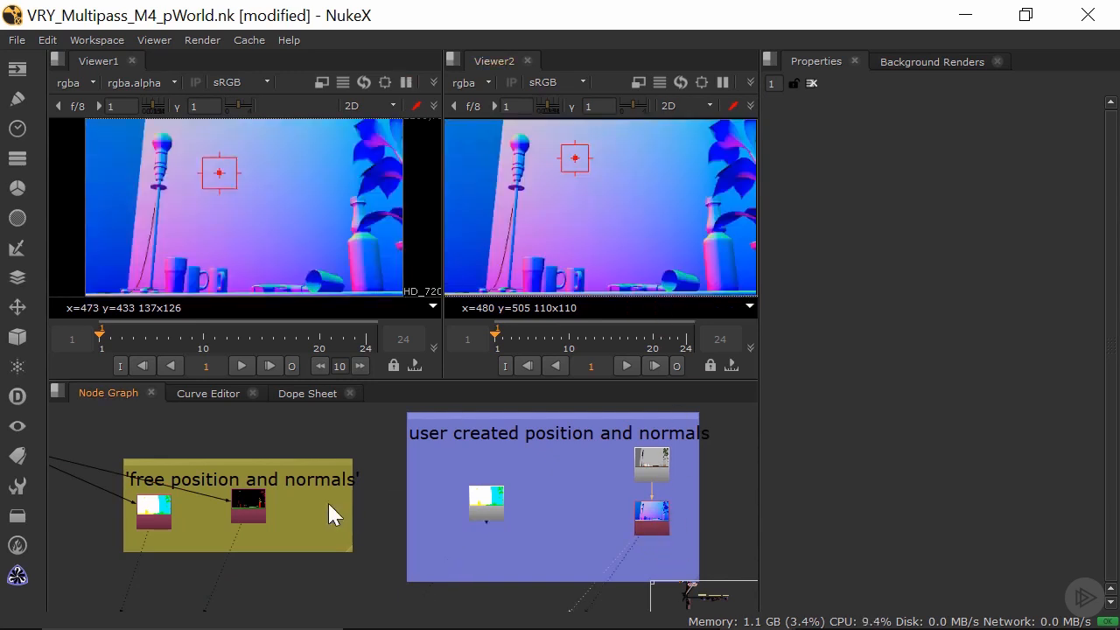
{"action": "left_click", "coordinate": [250, 510]}
{"action": "key", "text": "1"}
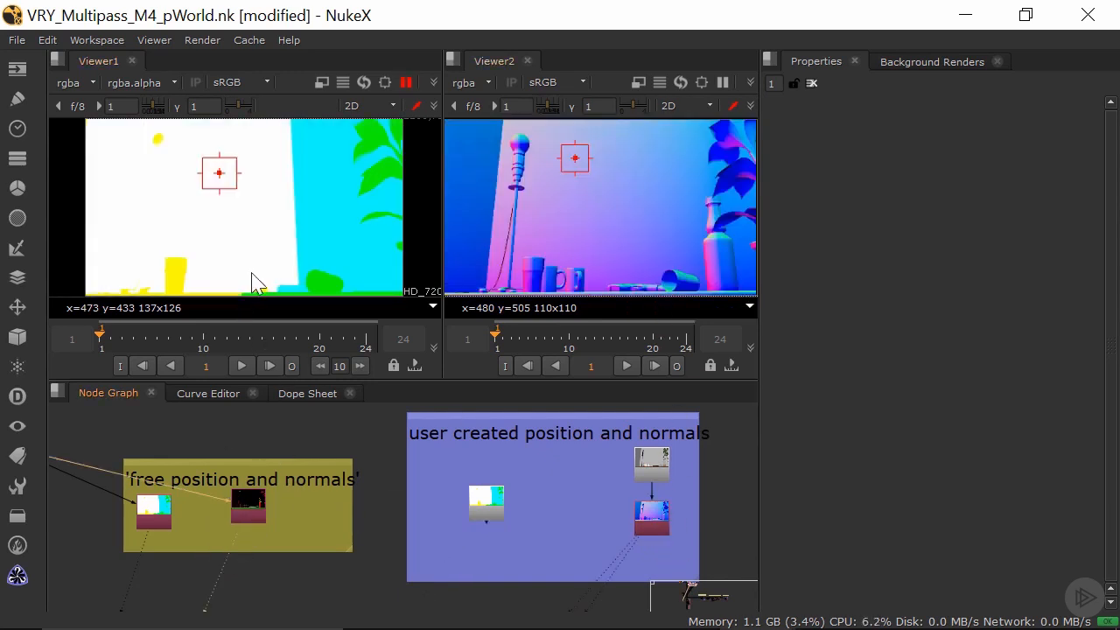
{"action": "right_click", "coordinate": [334, 203], "text": "ctrl"}
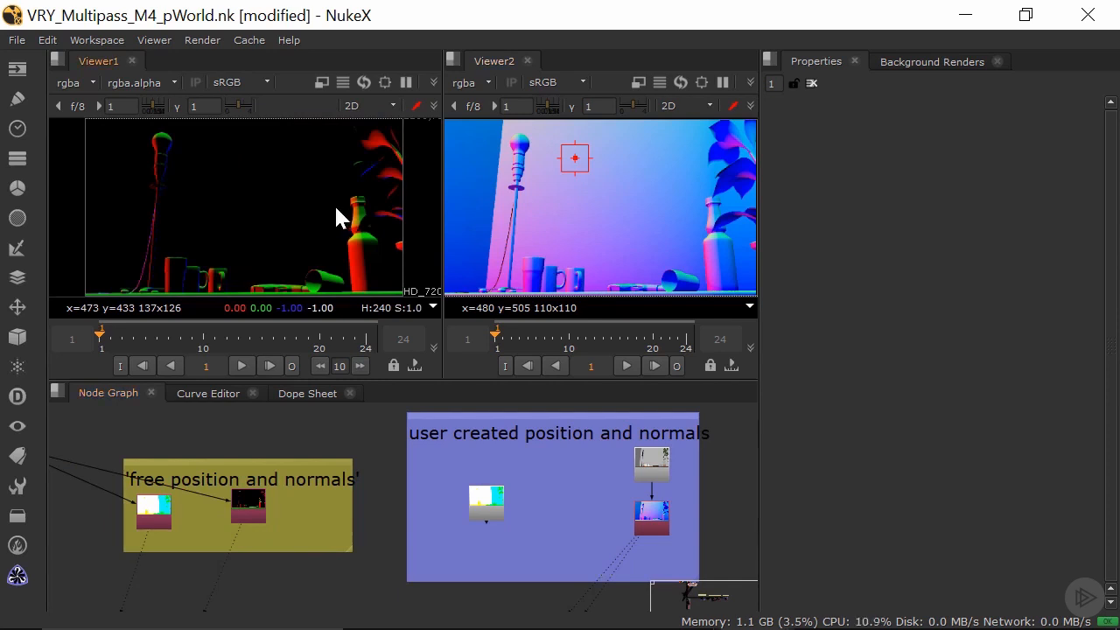
Step: Inspect the red, green and blue channels of the user-created normals in Viewer2, and return to full colour
{"action": "left_click", "coordinate": [587, 215]}
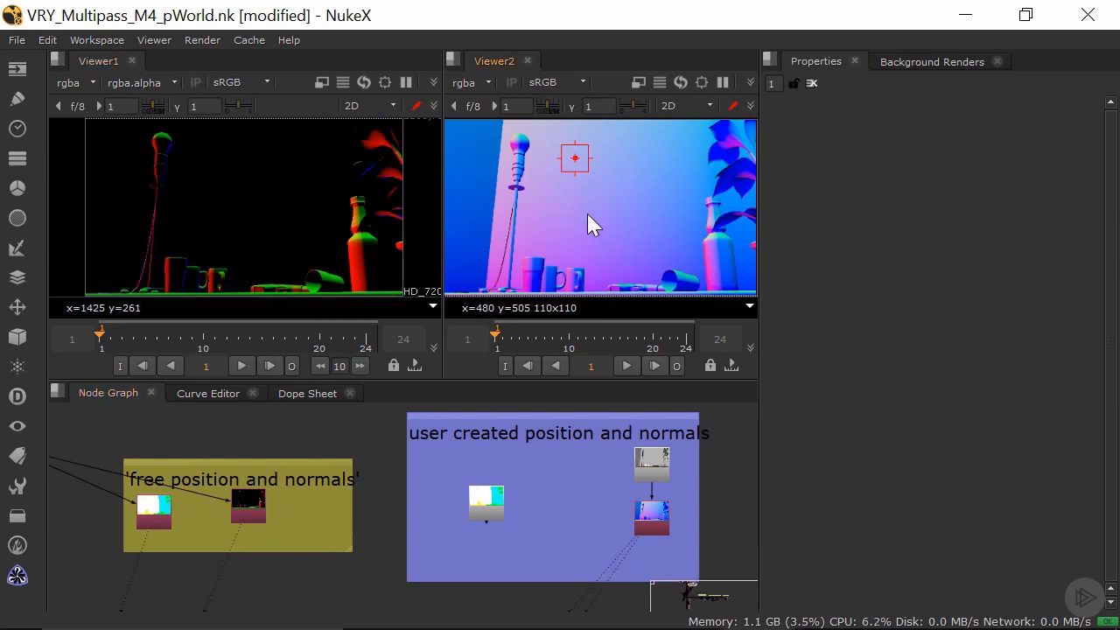
{"action": "key", "text": "r"}
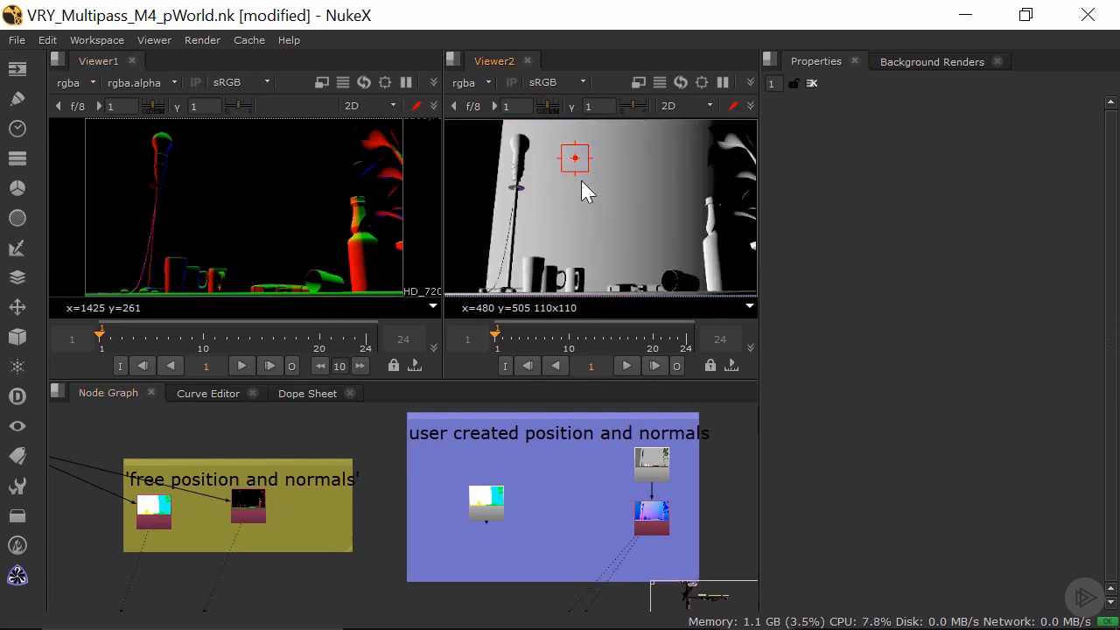
{"action": "key", "text": "g"}
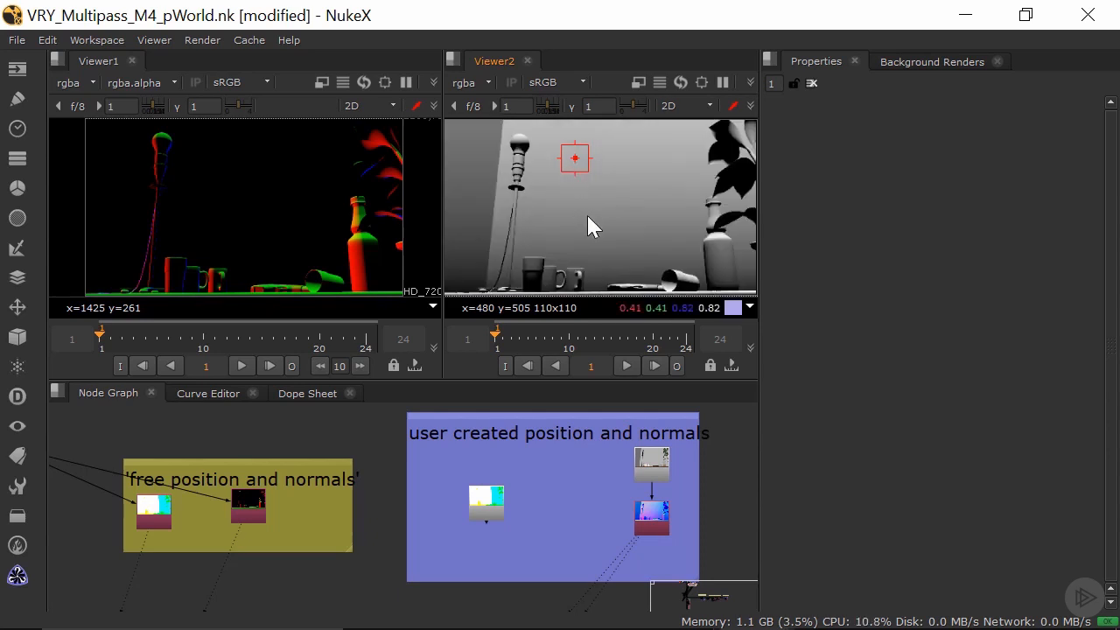
{"action": "key", "text": "b"}
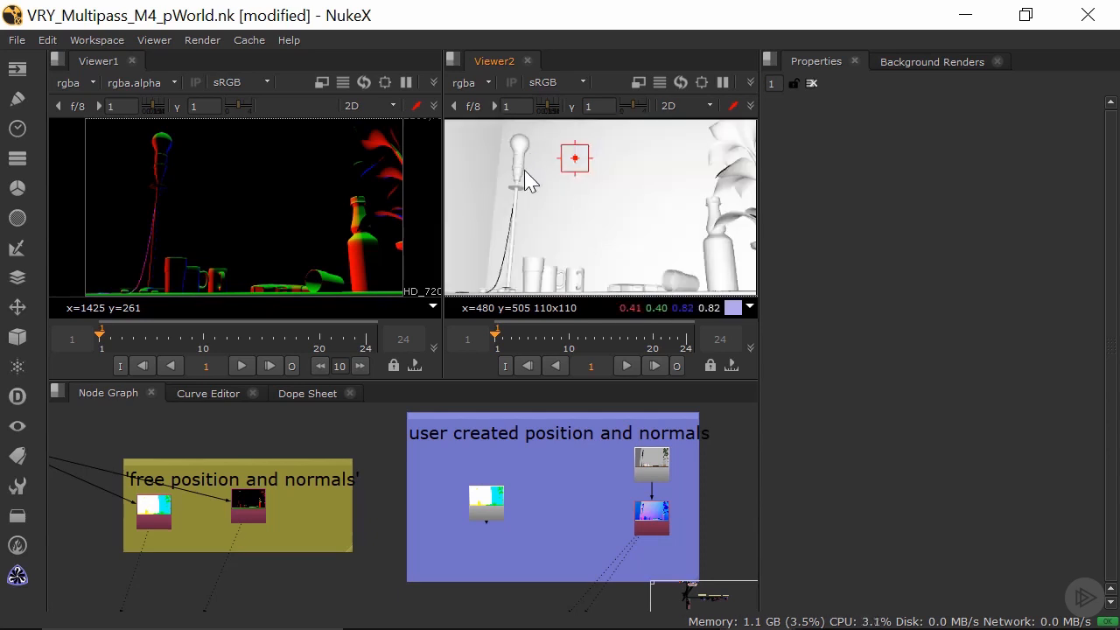
{"action": "key", "text": "b"}
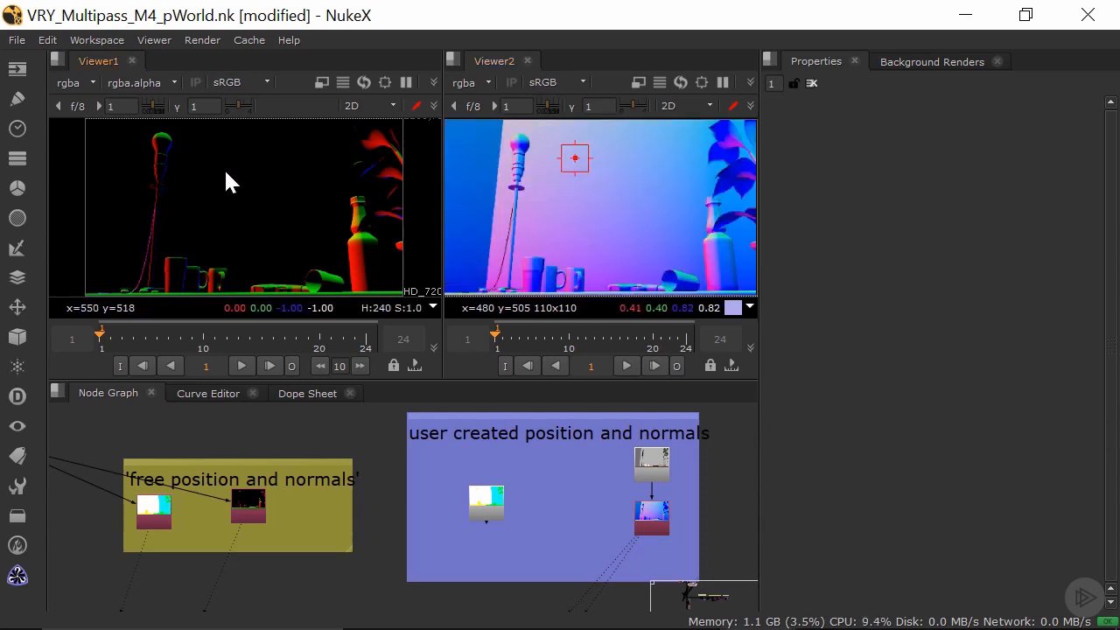
Step: Inspect each colour channel of the free normals in Viewer1, sample the wall area beside the lamp, and restore the full-colour view without the sample
{"action": "key", "text": "r"}
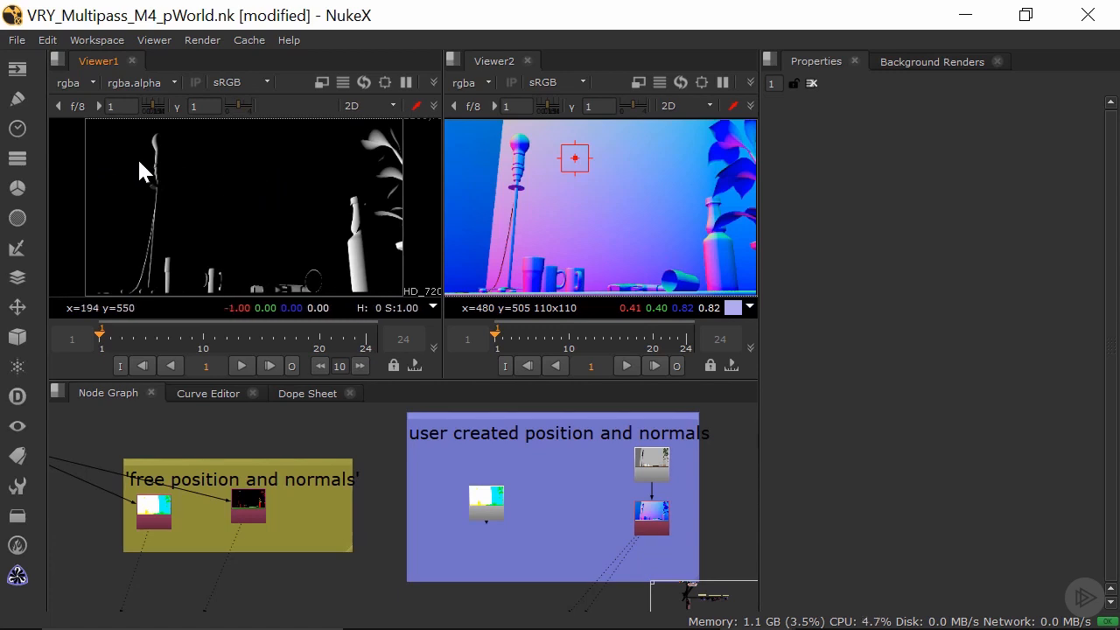
{"action": "key", "text": "g"}
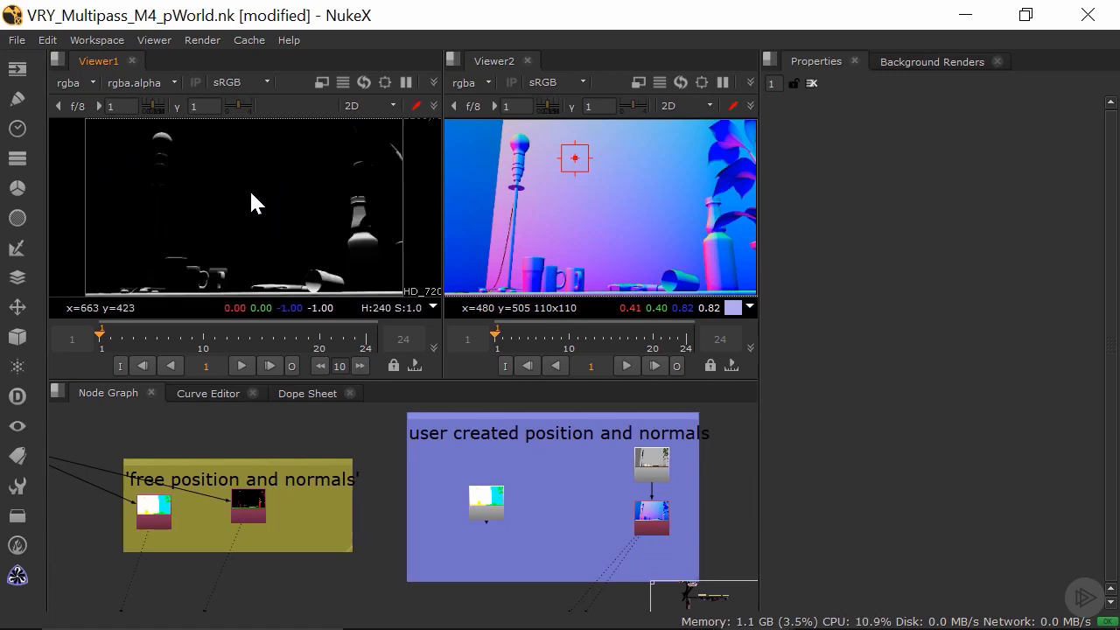
{"action": "key", "text": "b"}
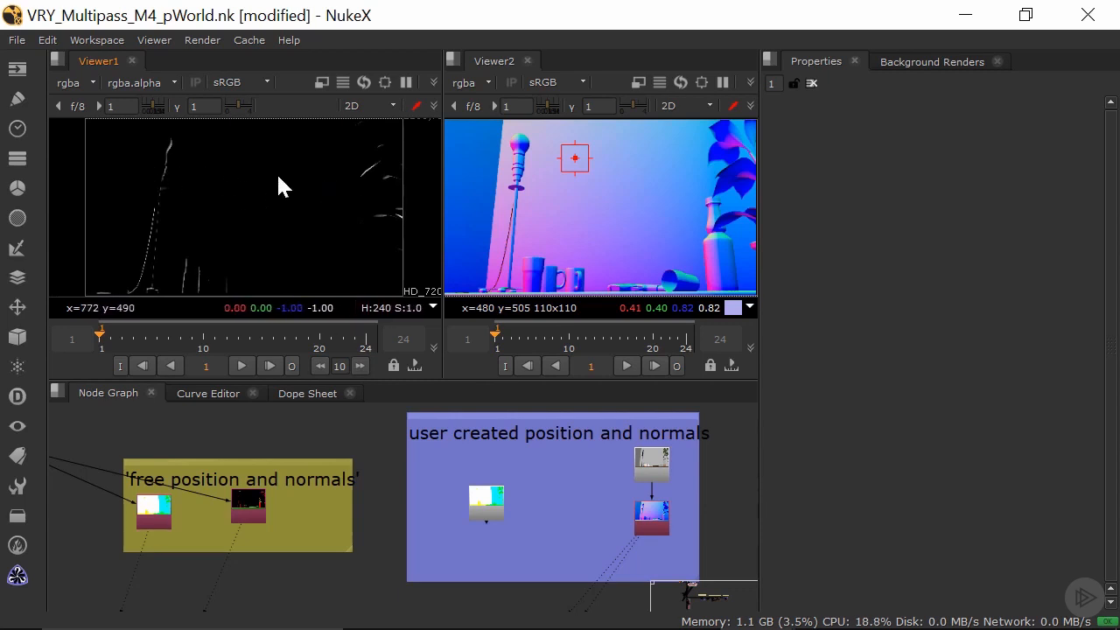
{"action": "left_click_drag", "start_coordinate": [132, 150], "coordinate": [142, 164], "text": "ctrl+shift"}
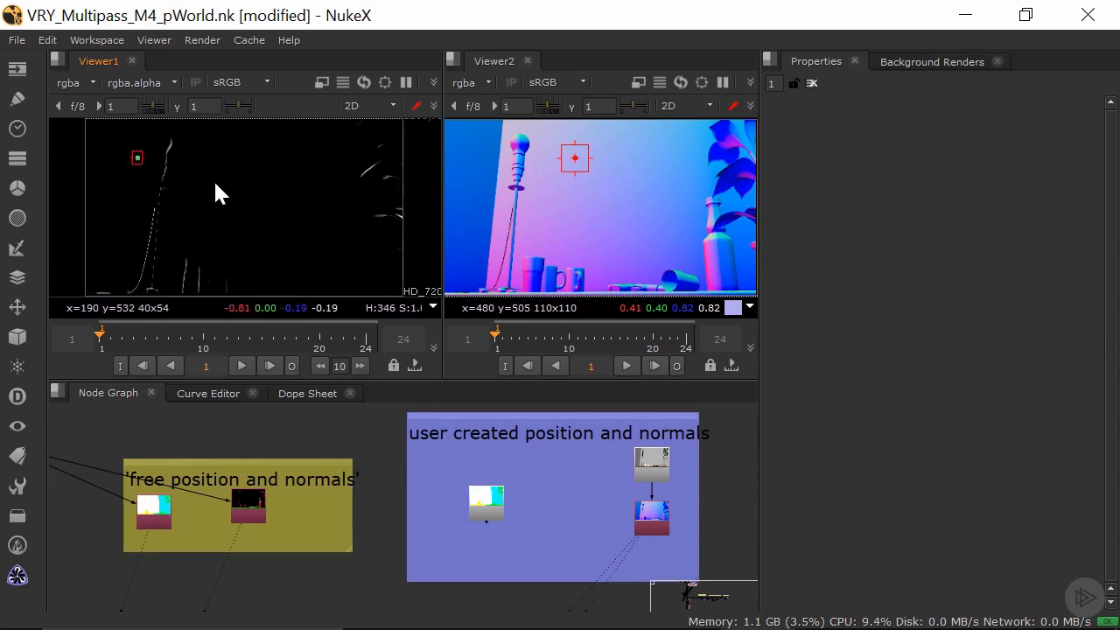
{"action": "key", "text": "b"}
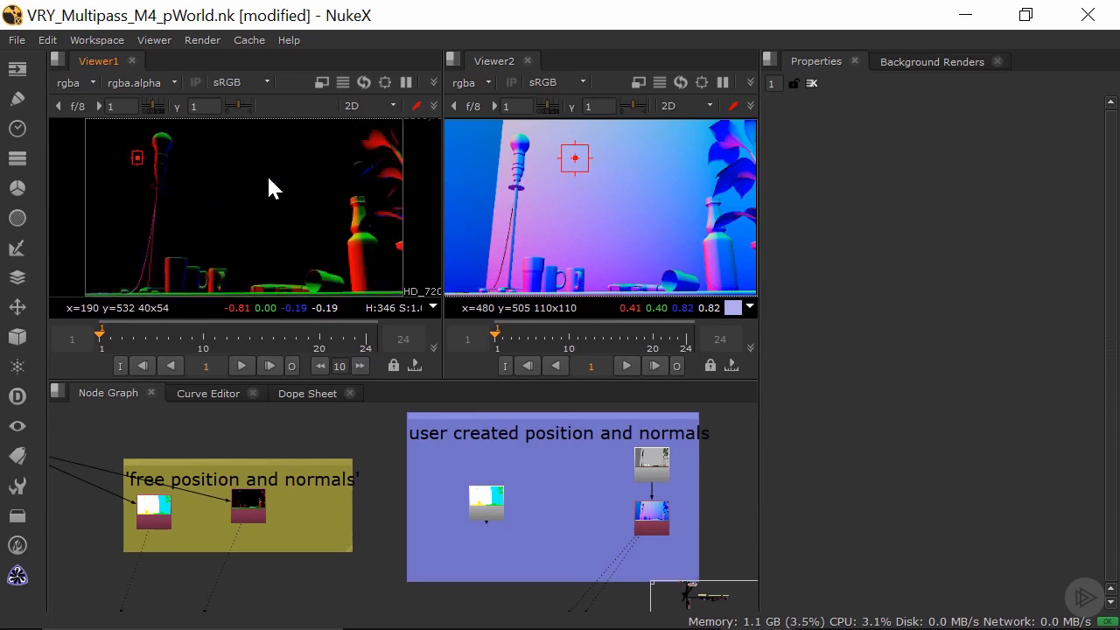
{"action": "right_click", "coordinate": [242, 185], "text": "ctrl"}
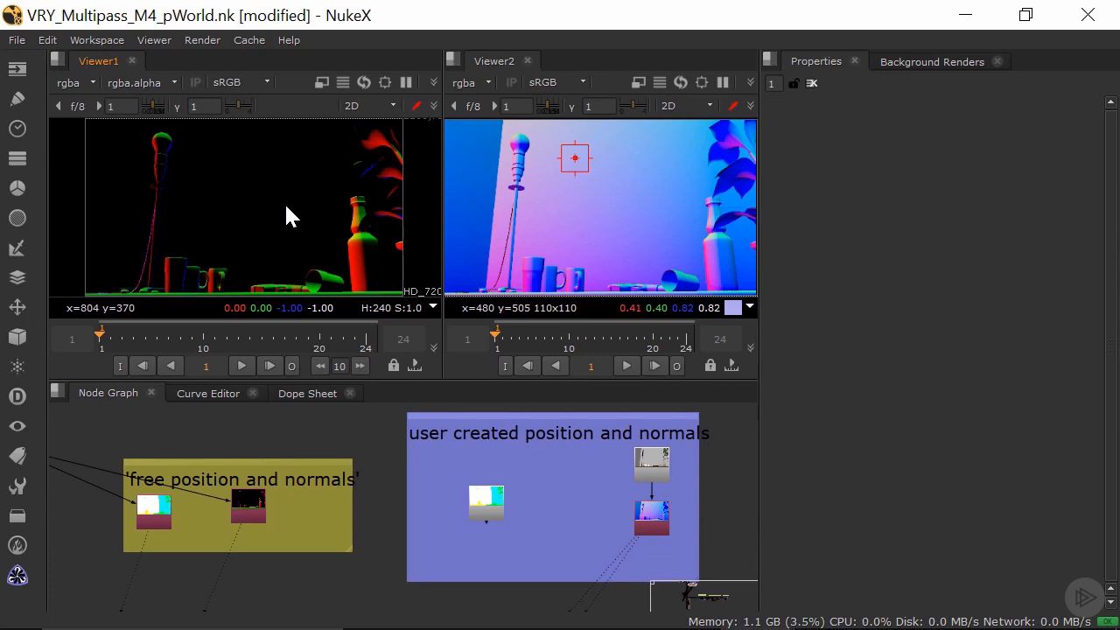
Step: Try moving the user-created position node into the 'free position and normals' group, and undo the move
{"action": "mouse_move", "coordinate": [283, 304]}
{"action": "scroll", "coordinate": [284, 483], "scroll_direction": "down", "scroll_amount": 3}
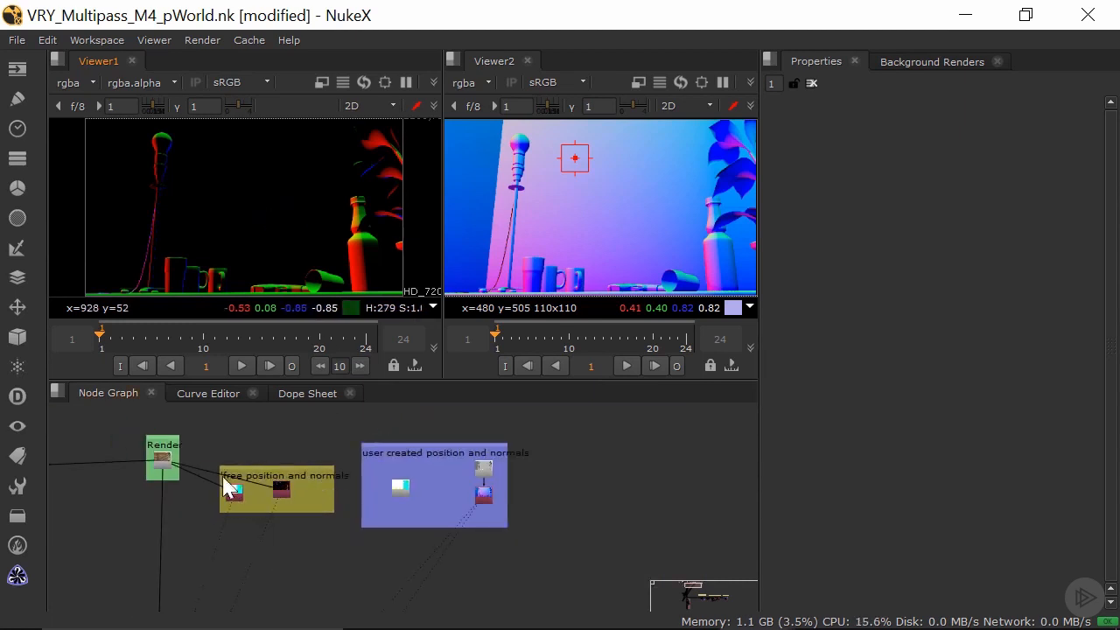
{"action": "scroll", "coordinate": [263, 508], "scroll_direction": "up", "scroll_amount": 4}
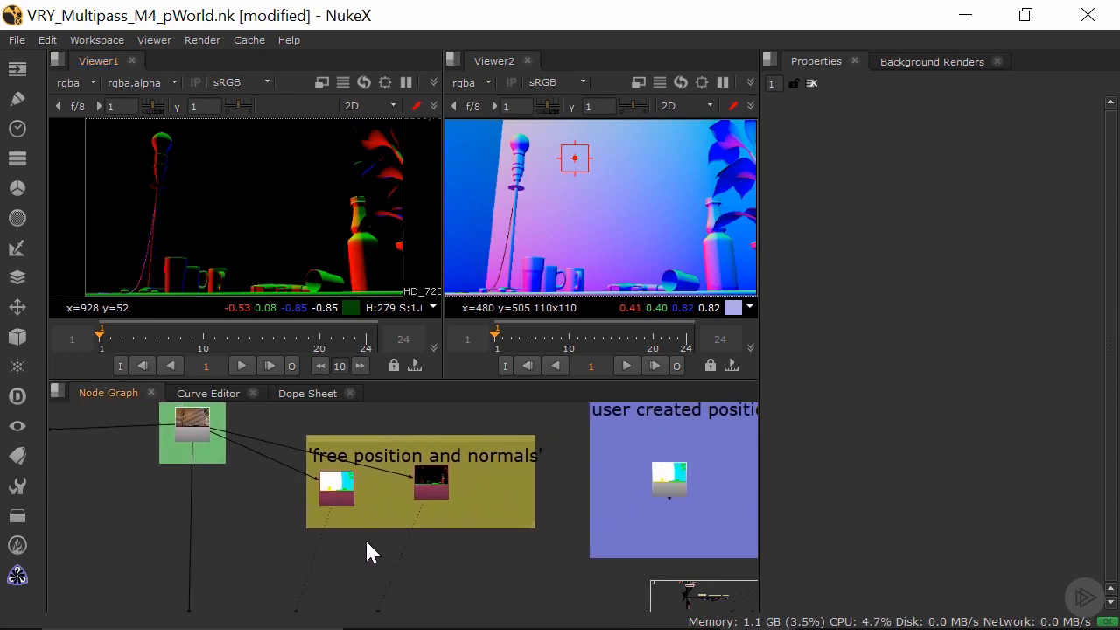
{"action": "left_click_drag", "start_coordinate": [426, 490], "coordinate": [429, 502]}
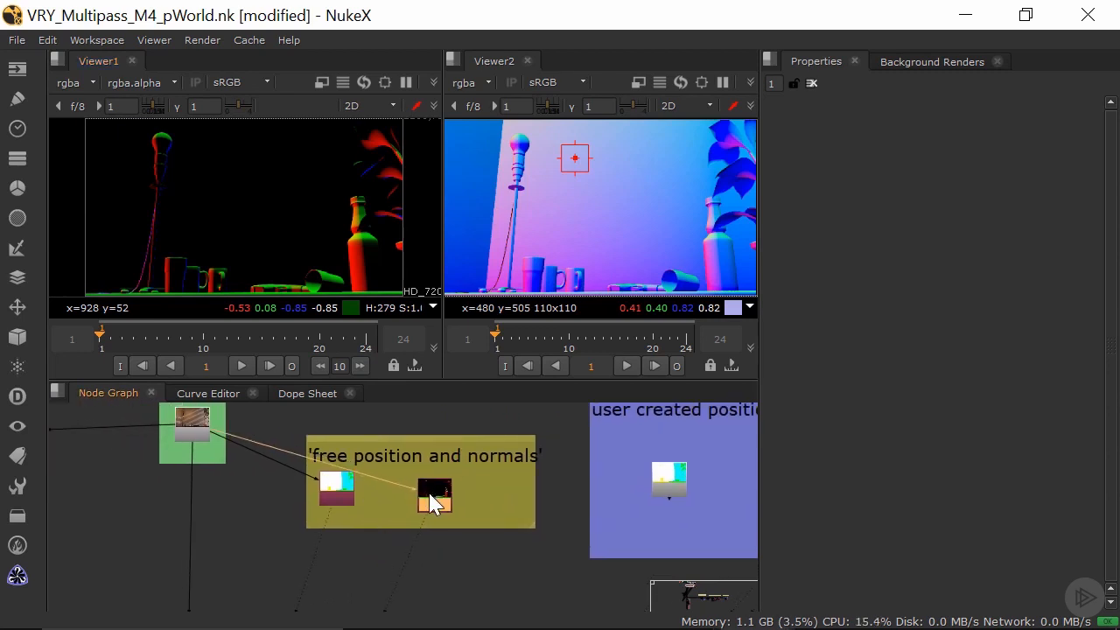
{"action": "left_click_drag", "start_coordinate": [671, 476], "coordinate": [648, 465]}
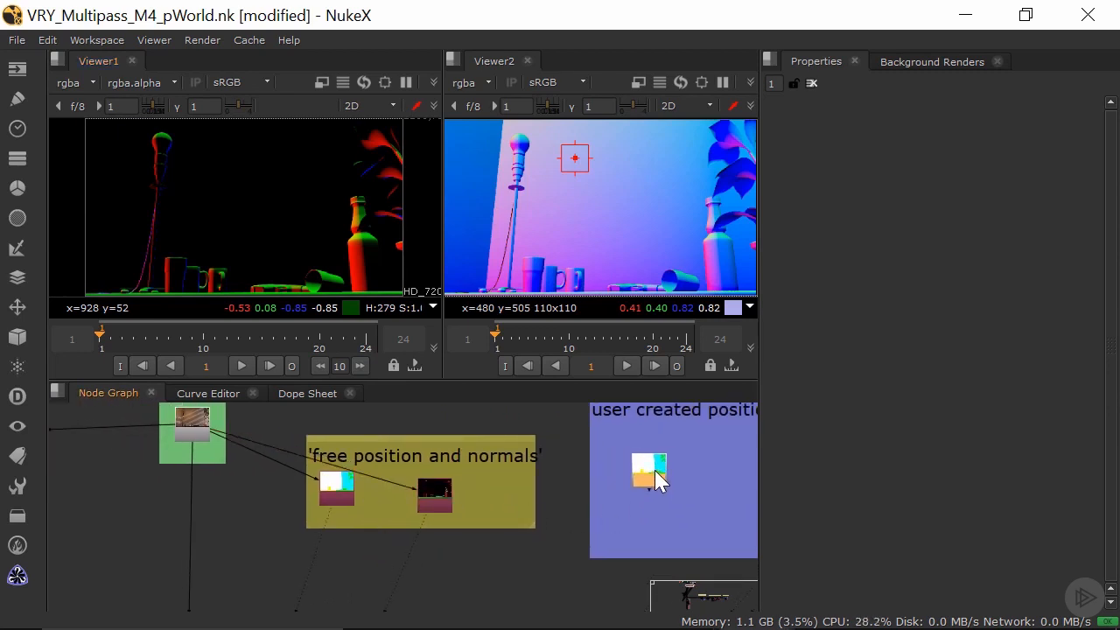
{"action": "middle_click_drag", "start_coordinate": [650, 464], "coordinate": [615, 462]}
{"action": "left_click_drag", "start_coordinate": [614, 465], "coordinate": [478, 476]}
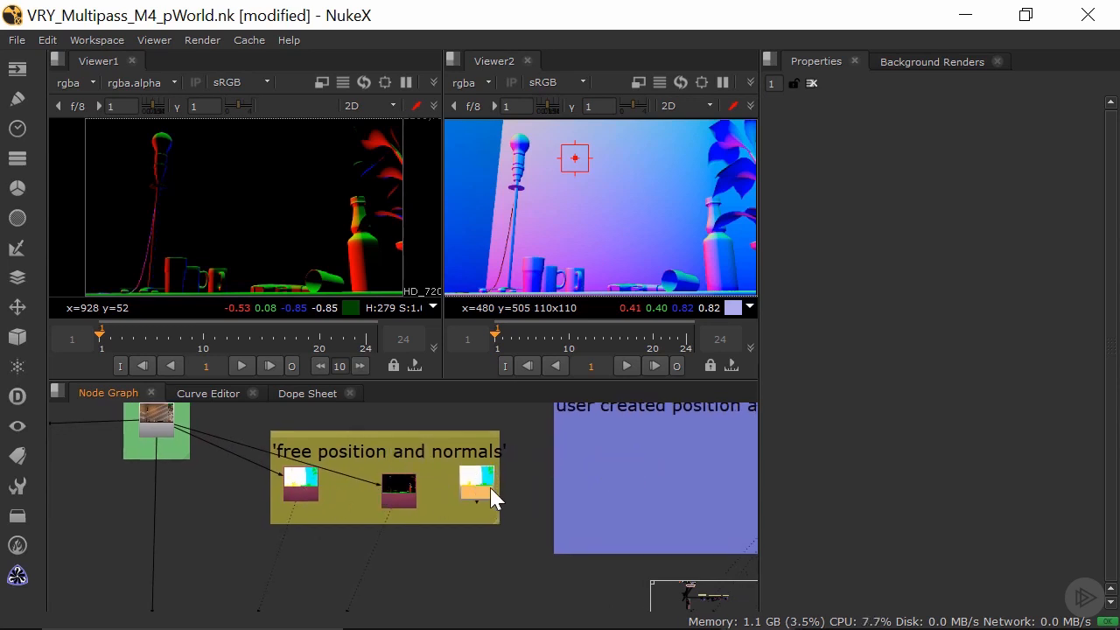
{"action": "key", "text": "ctrl+z"}
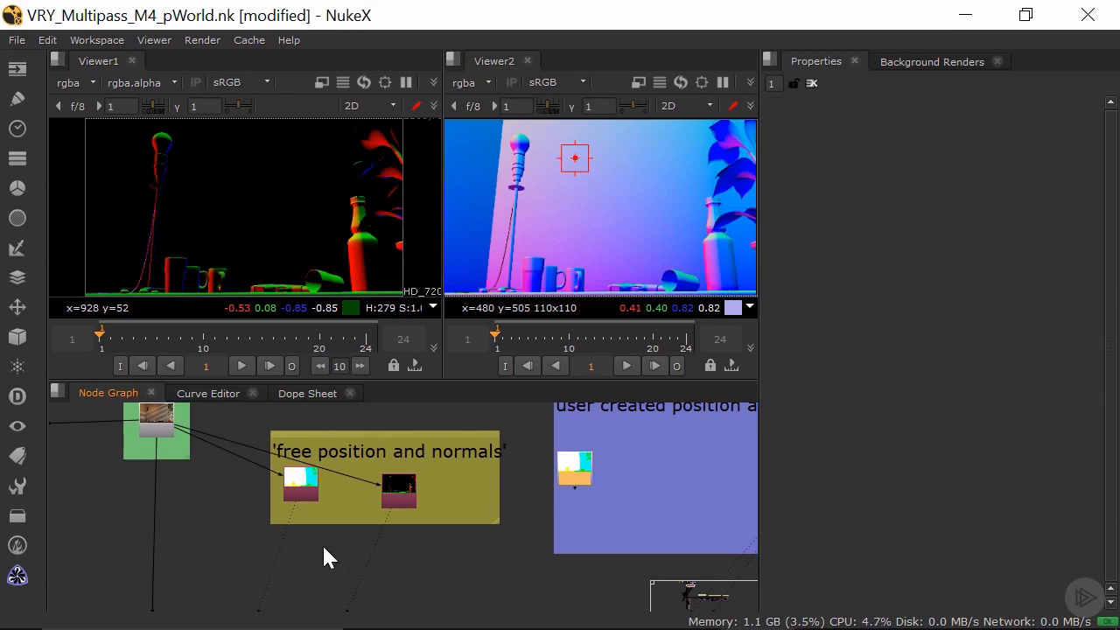
Step: Add an unconnected PositionToPoints node below the 'free position and normals' group
{"action": "middle_click_drag", "start_coordinate": [322, 543], "coordinate": [306, 545]}
{"action": "key", "text": "Tab"}
{"action": "type", "text": "re"}
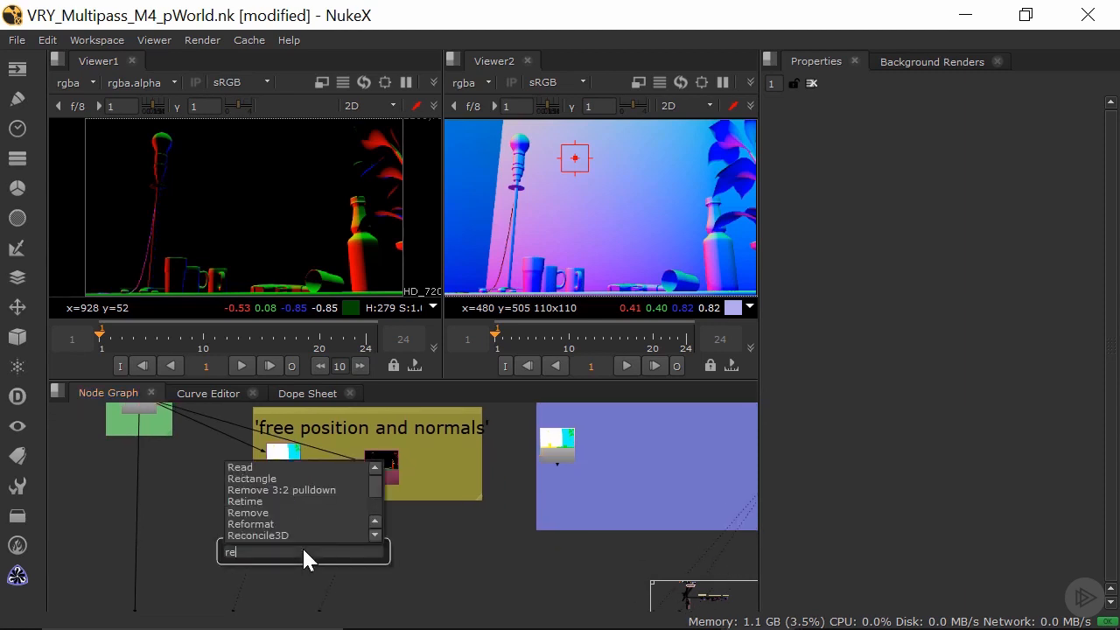
{"action": "key", "text": "BackSpace"}
{"action": "key", "text": "BackSpace"}
{"action": "type", "text": "posit"}
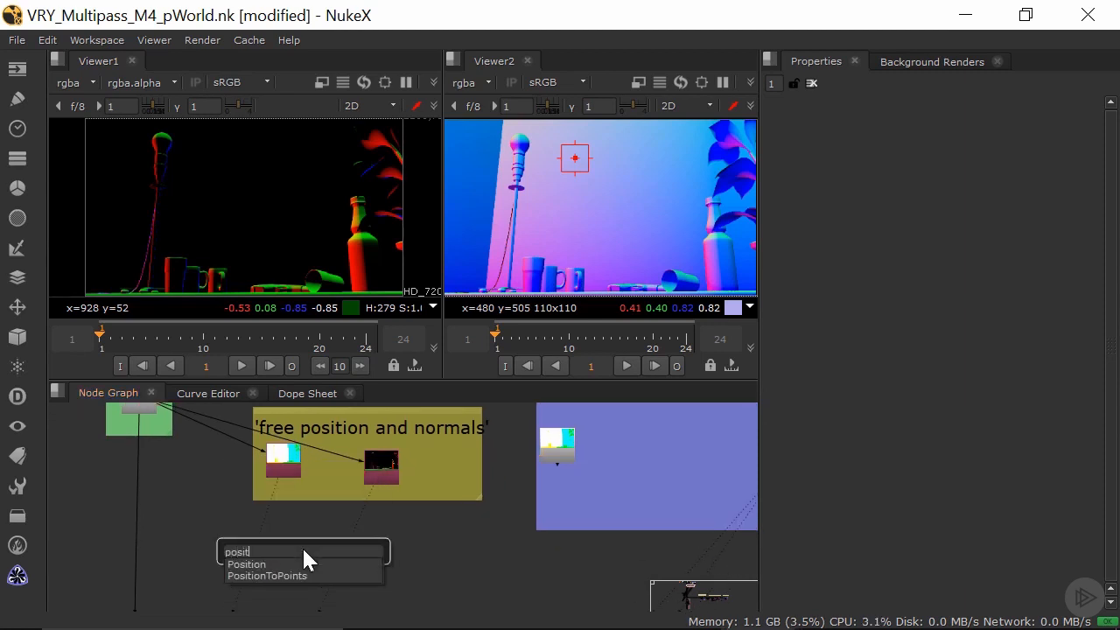
{"action": "left_click", "coordinate": [313, 576]}
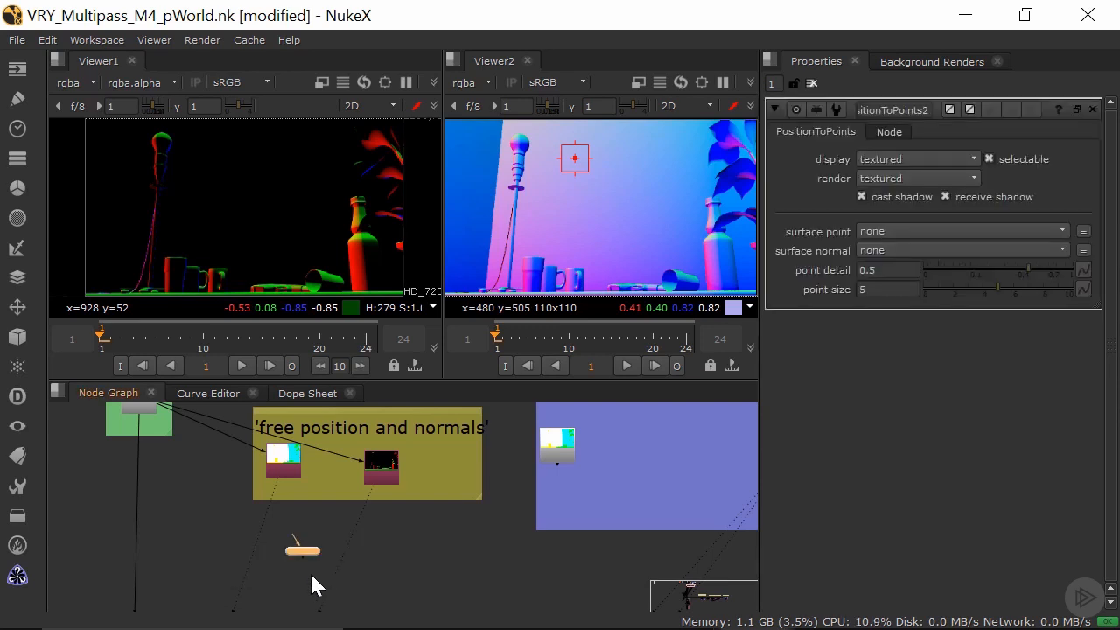
Step: Connect the PositionToPoints node's image input to the render node in the green backdrop
{"action": "scroll", "coordinate": [313, 571], "scroll_direction": "up", "scroll_amount": 3}
{"action": "left_click_drag", "start_coordinate": [276, 517], "coordinate": [267, 496]}
{"action": "middle_click_drag", "start_coordinate": [238, 487], "coordinate": [354, 611]}
{"action": "left_click_drag", "start_coordinate": [267, 496], "coordinate": [146, 426]}
{"action": "middle_click_drag", "start_coordinate": [374, 602], "coordinate": [246, 501]}
Step: Connect the PositionToPoints node's pos input to the free position pass and its norm input to the free normals pass
{"action": "scroll", "coordinate": [300, 567], "scroll_direction": "up", "scroll_amount": 3}
{"action": "left_click_drag", "start_coordinate": [298, 574], "coordinate": [230, 543]}
{"action": "middle_click_drag", "start_coordinate": [230, 544], "coordinate": [294, 553]}
{"action": "left_click_drag", "start_coordinate": [215, 553], "coordinate": [248, 477]}
{"action": "scroll", "coordinate": [262, 512], "scroll_direction": "down", "scroll_amount": 3}
{"action": "scroll", "coordinate": [280, 507], "scroll_direction": "down", "scroll_amount": 2}
{"action": "scroll", "coordinate": [298, 532], "scroll_direction": "down", "scroll_amount": 2}
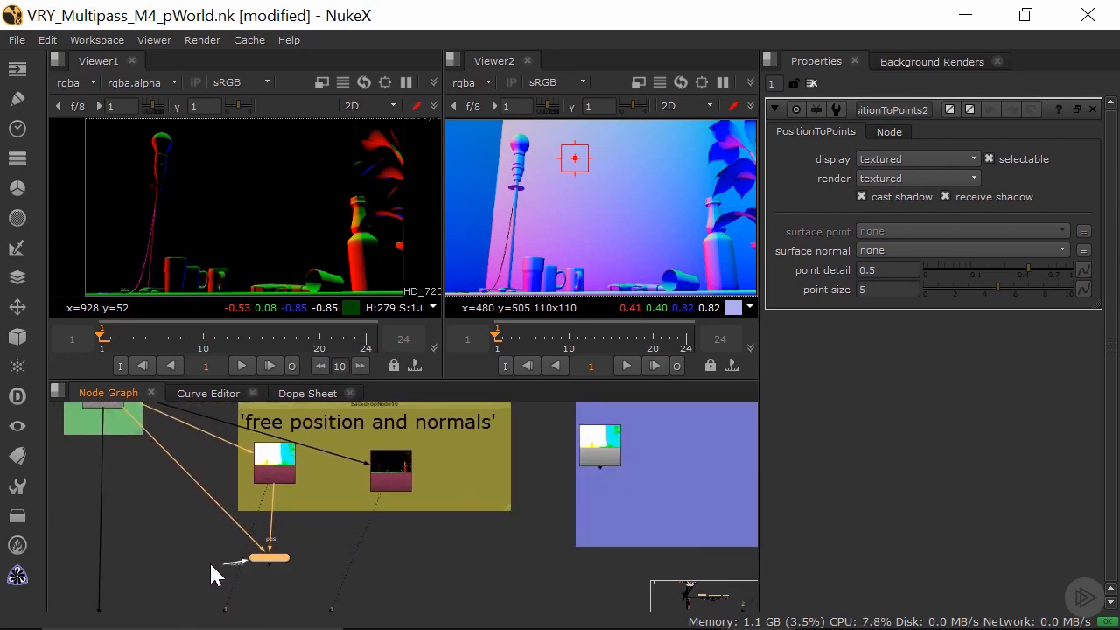
{"action": "left_click_drag", "start_coordinate": [289, 547], "coordinate": [386, 473]}
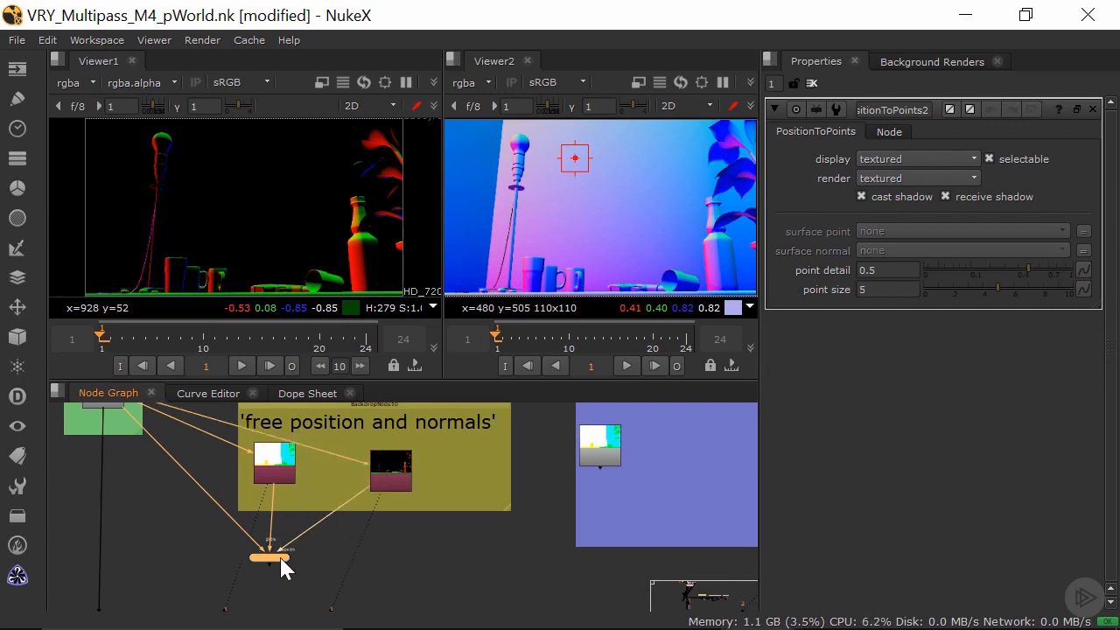
Step: Display the PositionToPoints node in Viewer1 and examine the 3D point cloud from several angles
{"action": "key", "text": "1"}
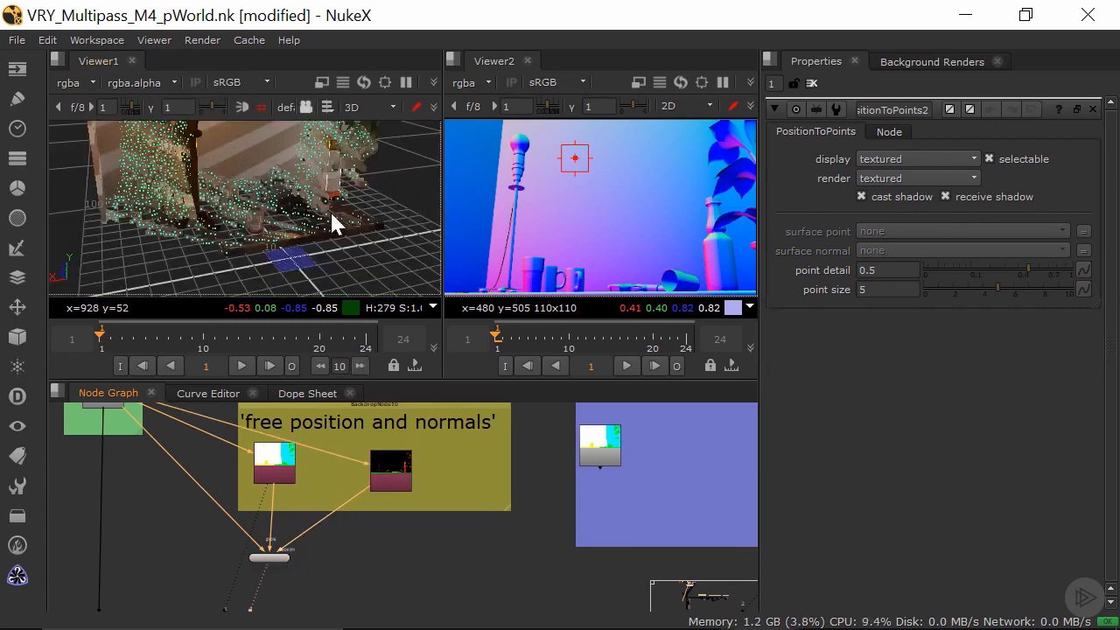
{"action": "left_click_drag", "start_coordinate": [330, 210], "coordinate": [315, 188], "text": "ctrl"}
{"action": "scroll", "coordinate": [255, 219], "scroll_direction": "up", "scroll_amount": 4}
{"action": "left_click_drag", "start_coordinate": [251, 221], "coordinate": [162, 197], "text": "ctrl"}
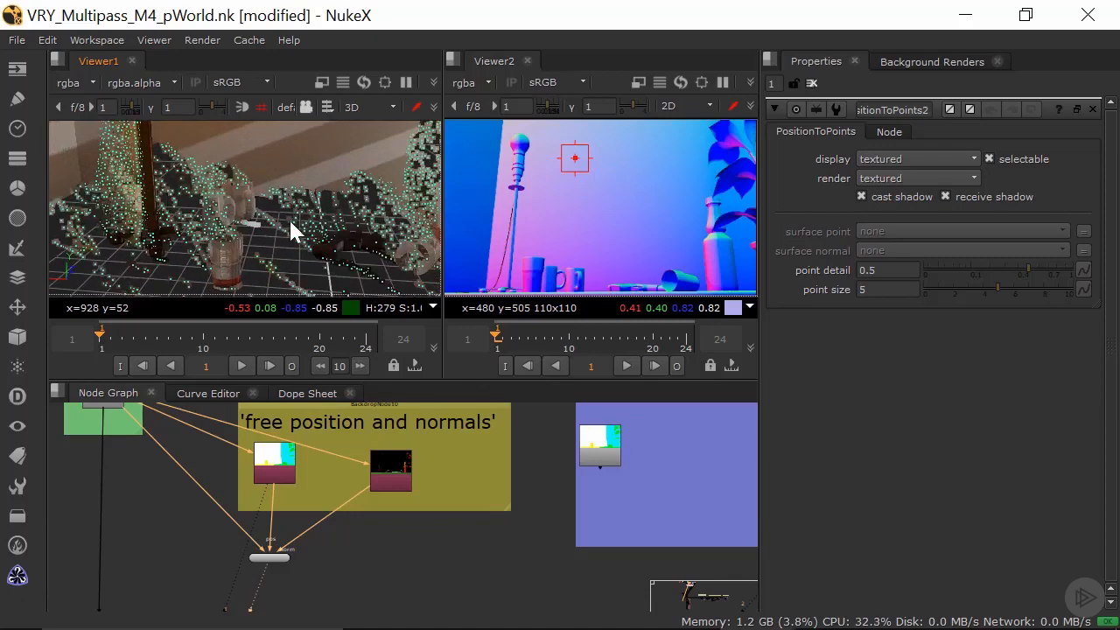
{"action": "mouse_move", "coordinate": [312, 223]}
{"action": "left_mouse_down", "text": "ctrl"}
{"action": "mouse_move", "coordinate": [182, 172]}
{"action": "mouse_move", "coordinate": [299, 193]}
{"action": "mouse_move", "coordinate": [213, 208]}
{"action": "mouse_move", "coordinate": [327, 206]}
{"action": "mouse_move", "coordinate": [330, 234]}
{"action": "left_mouse_up", "text": "ctrl"}
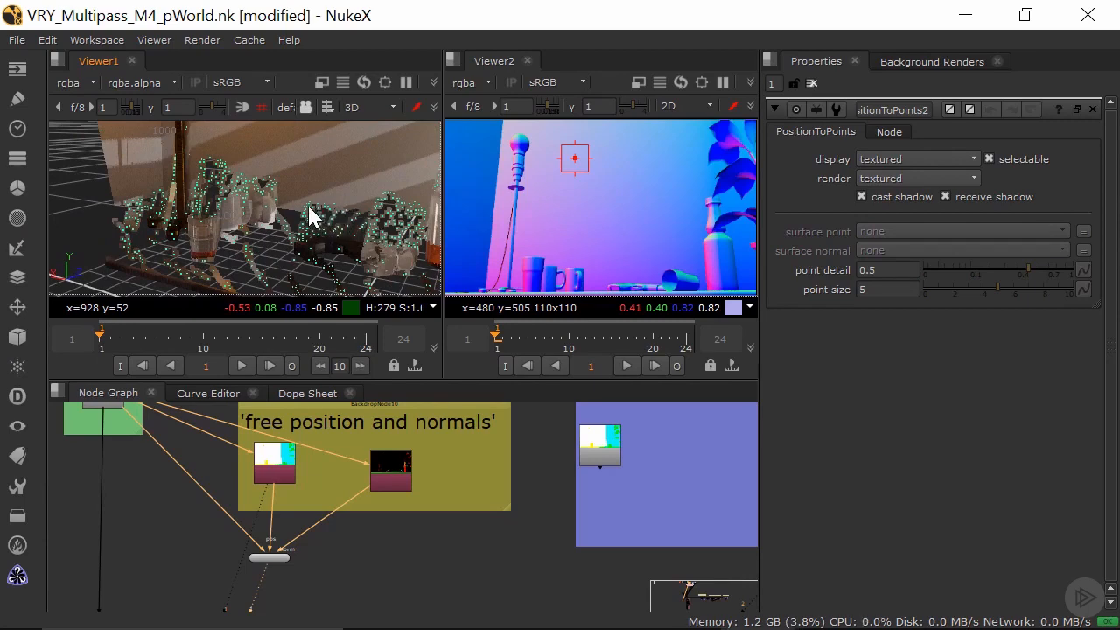
{"action": "left_click_drag", "start_coordinate": [251, 208], "coordinate": [219, 201], "text": "ctrl"}
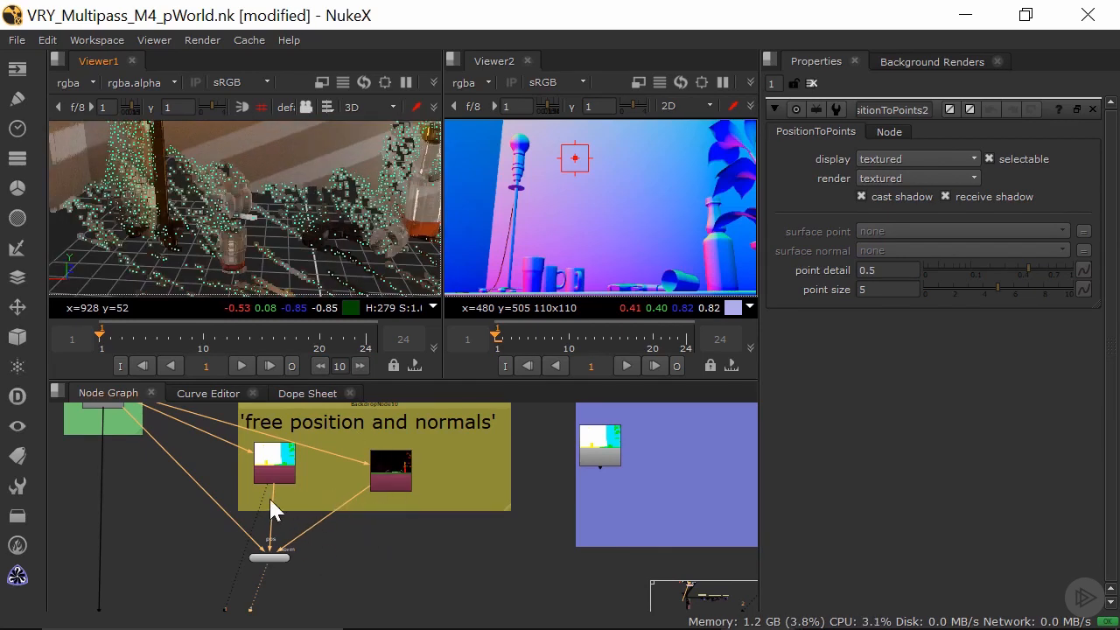
Step: Reconnect the PositionToPoints node's pos input to the user-created position pass
{"action": "left_click_drag", "start_coordinate": [273, 515], "coordinate": [599, 456]}
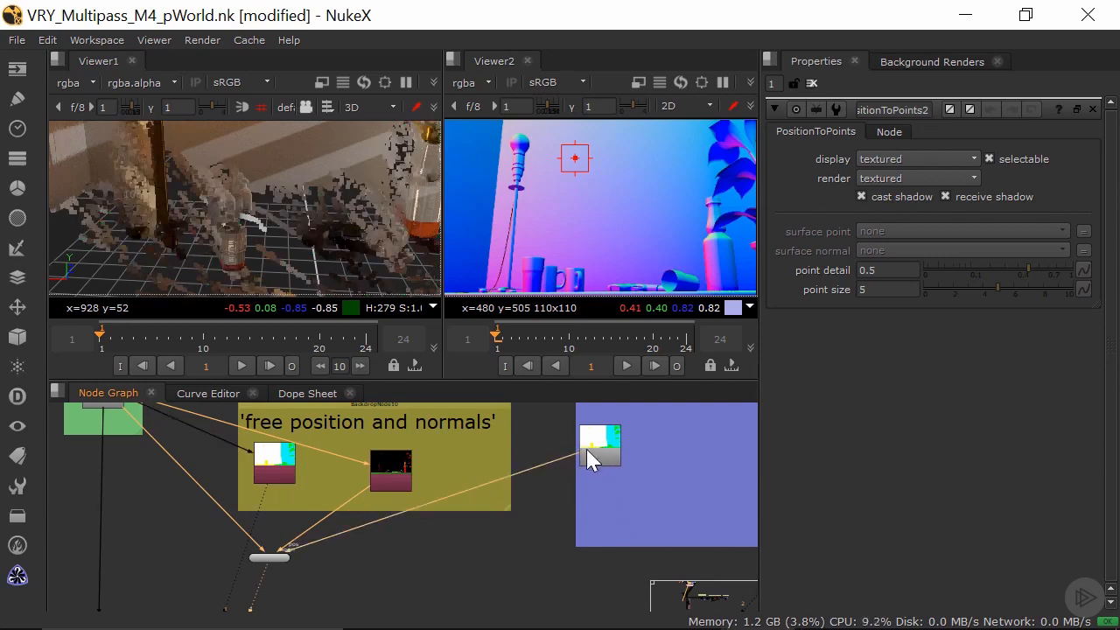
Step: Reconnect the PositionToPoints node's pos input to the free position pass in the yellow backdrop
{"action": "left_click_drag", "start_coordinate": [278, 229], "coordinate": [291, 201], "text": "ctrl"}
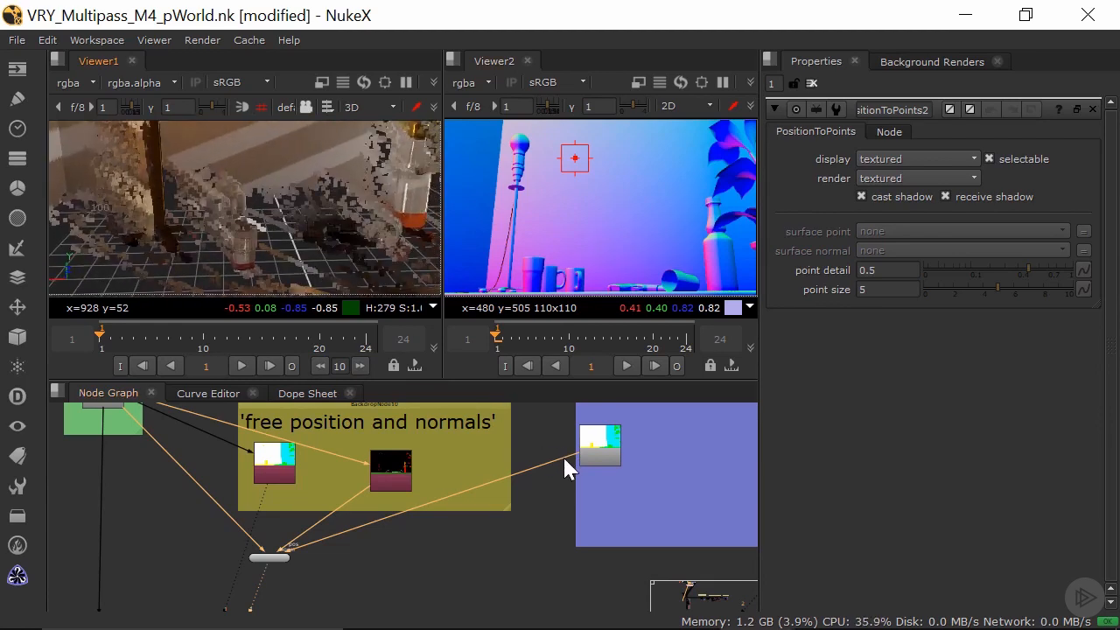
{"action": "left_click_drag", "start_coordinate": [565, 459], "coordinate": [277, 457]}
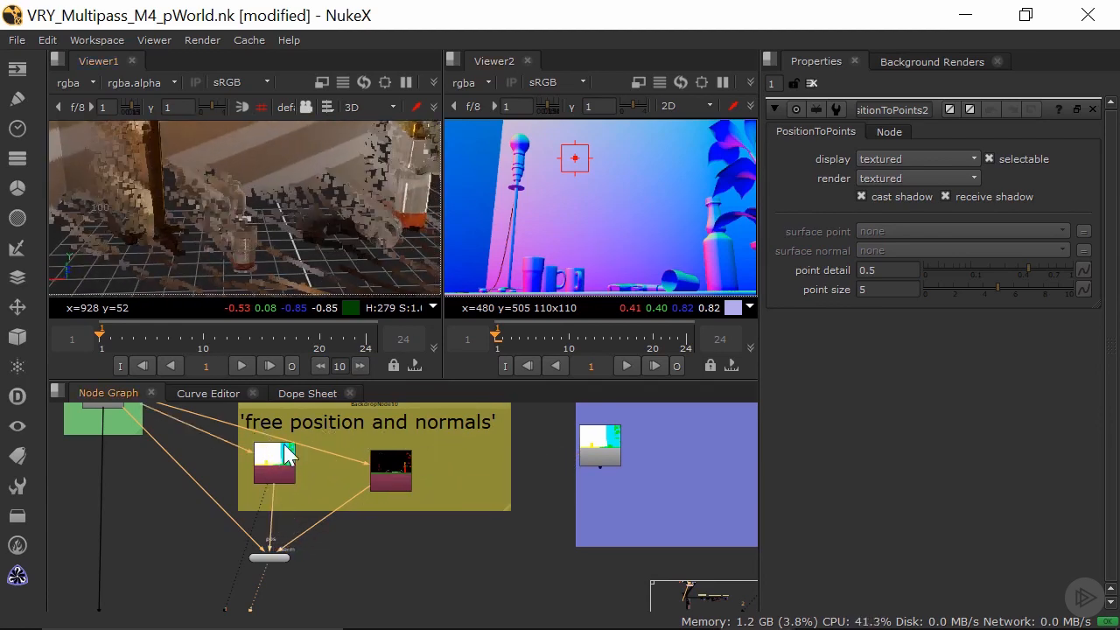
{"action": "left_click_drag", "start_coordinate": [276, 495], "coordinate": [275, 463]}
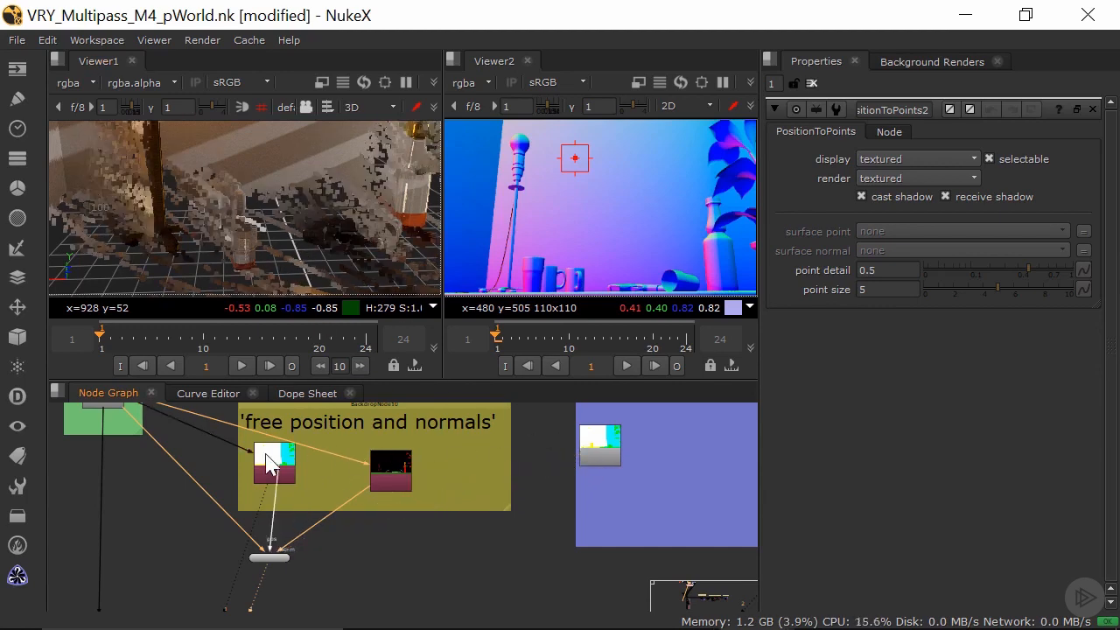
Step: Try a point detail of 0.65 and a point size of 2 on the PositionToPoints node
{"action": "scroll", "coordinate": [280, 558], "scroll_direction": "up", "scroll_amount": 3}
{"action": "left_click", "coordinate": [280, 558]}
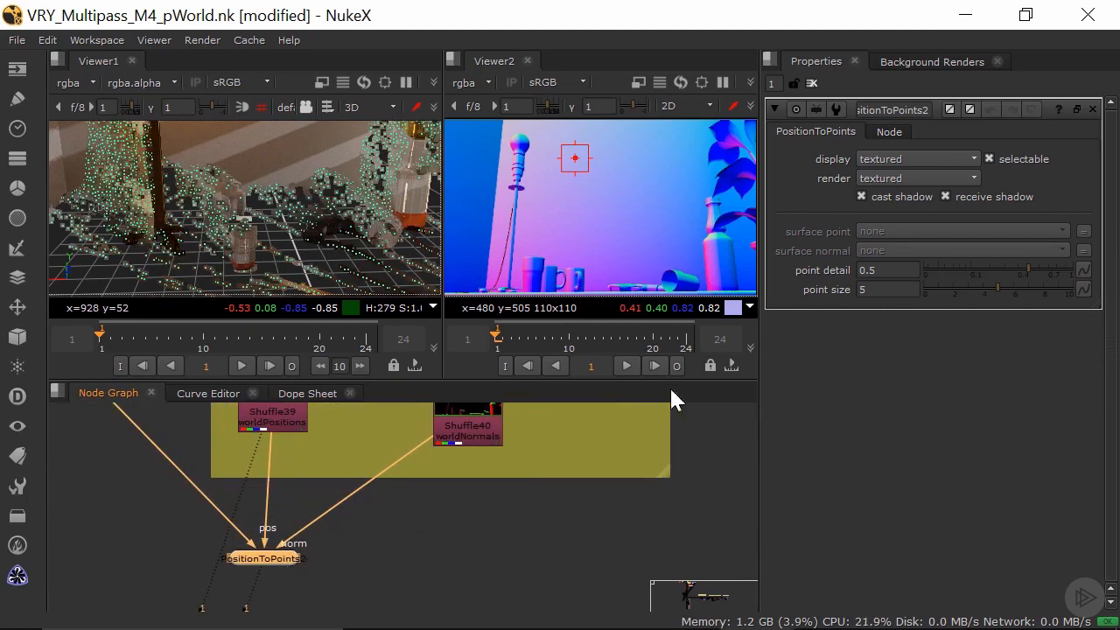
{"action": "left_click_drag", "start_coordinate": [1034, 269], "coordinate": [1043, 264]}
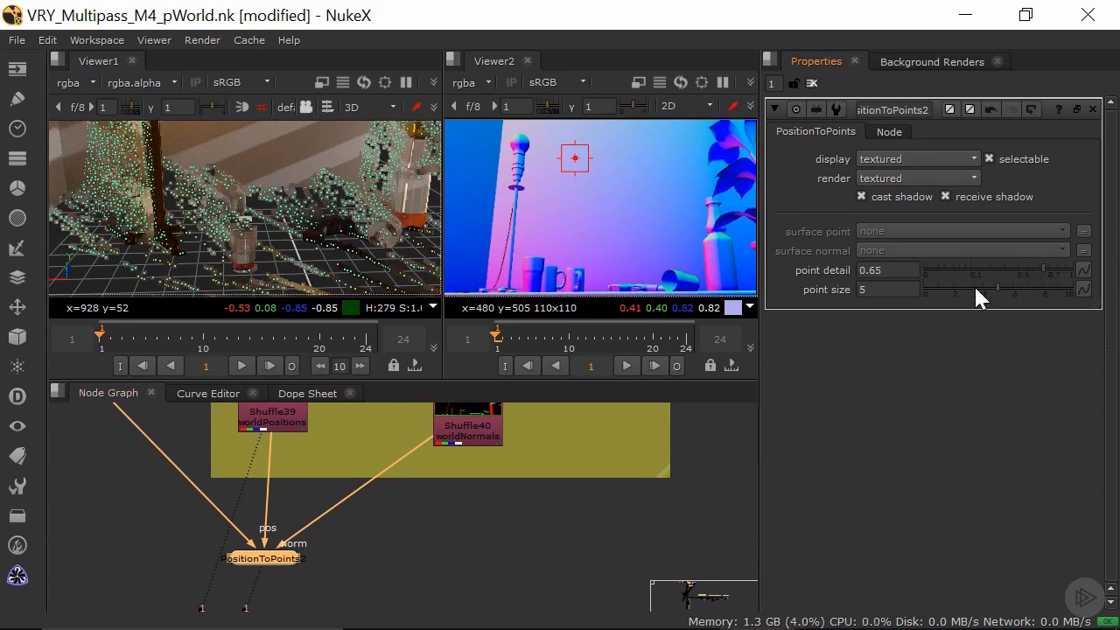
{"action": "left_click_drag", "start_coordinate": [973, 285], "coordinate": [953, 283]}
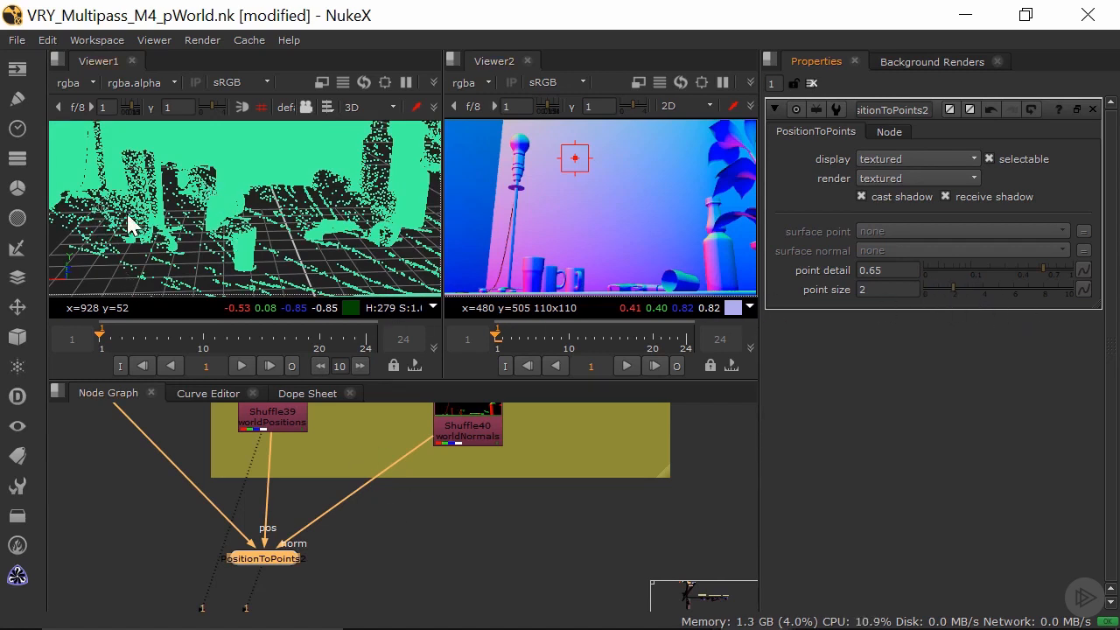
Step: Set the PositionToPoints node's point size to 5 and its point detail to 0.5
{"action": "double_click", "coordinate": [901, 289]}
{"action": "type", "text": "5"}
{"action": "double_click", "coordinate": [897, 270]}
{"action": "type", "text": "0.5"}
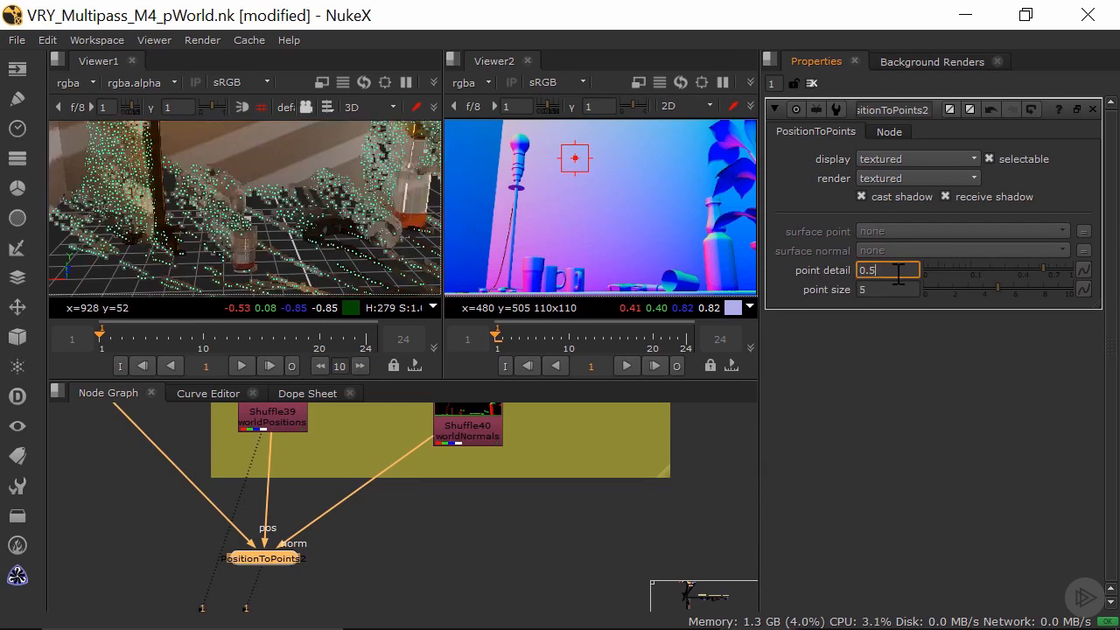
{"action": "key", "text": "Return"}
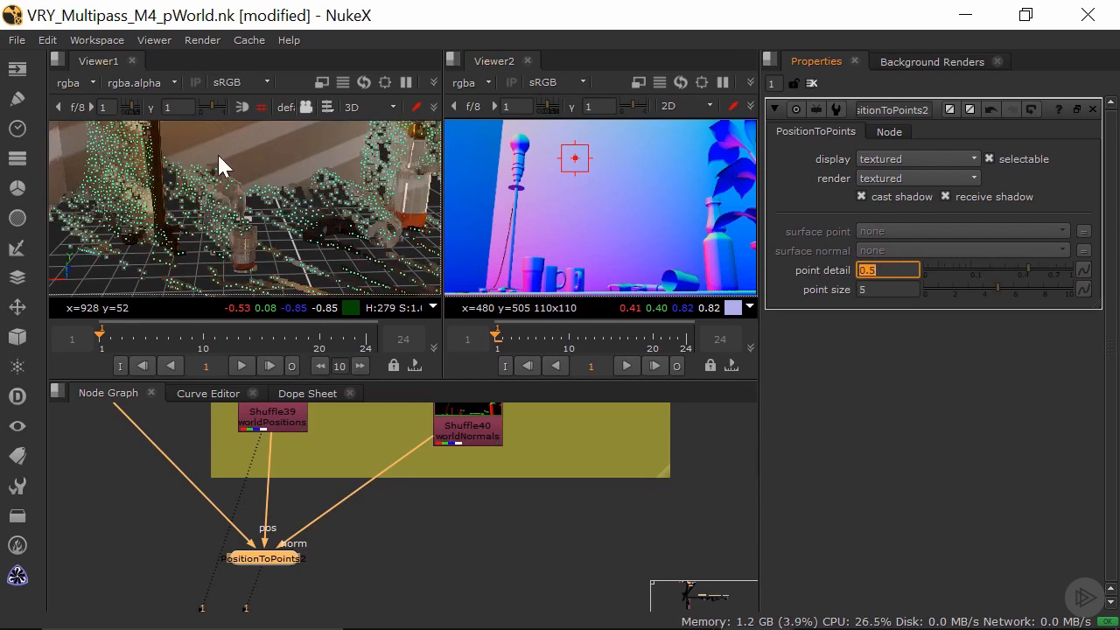
Step: Add a Camera node in the empty area beside the PositionToPoints node
{"action": "left_click_drag", "start_coordinate": [287, 206], "coordinate": [266, 214], "text": "ctrl"}
{"action": "left_click", "coordinate": [473, 479]}
{"action": "scroll", "coordinate": [367, 513], "scroll_direction": "down", "scroll_amount": 2}
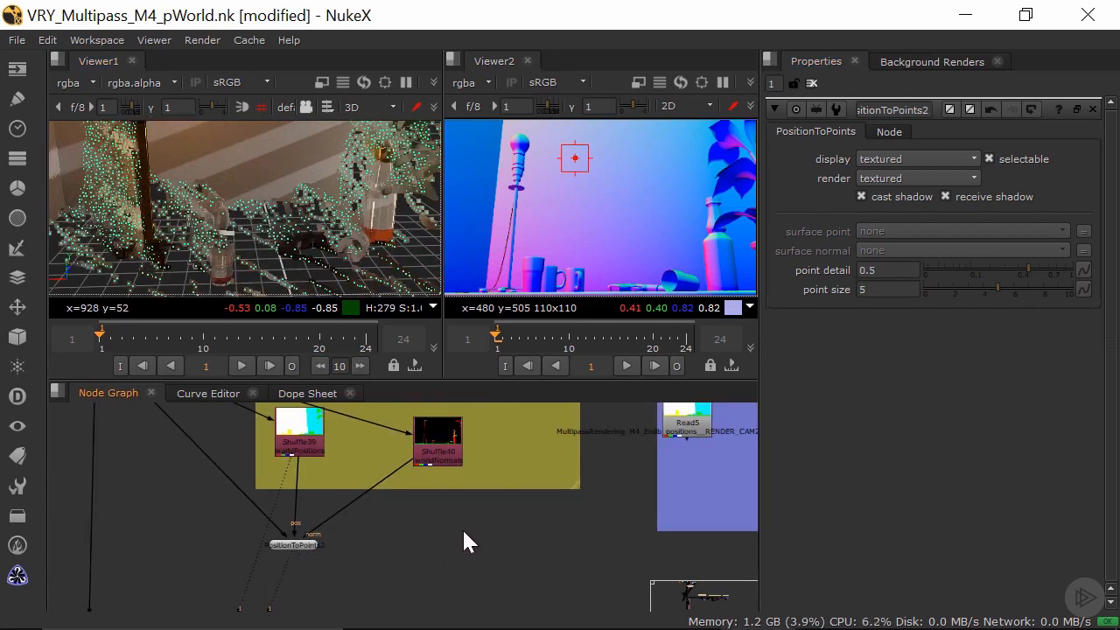
{"action": "key", "text": "Tab"}
{"action": "type", "text": "camera"}
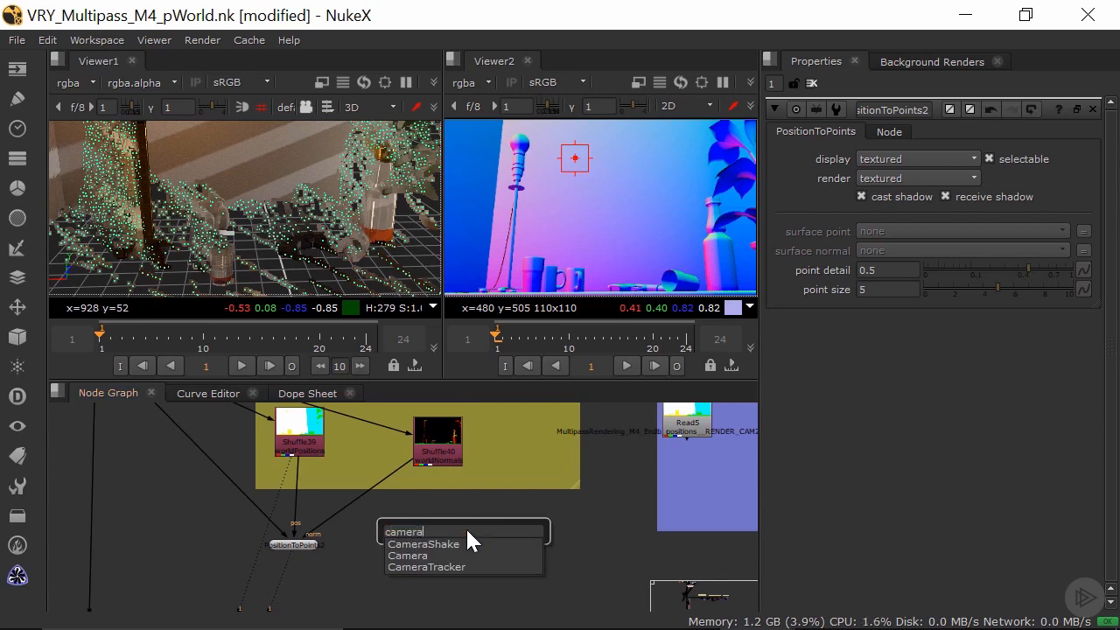
{"action": "left_click", "coordinate": [463, 556]}
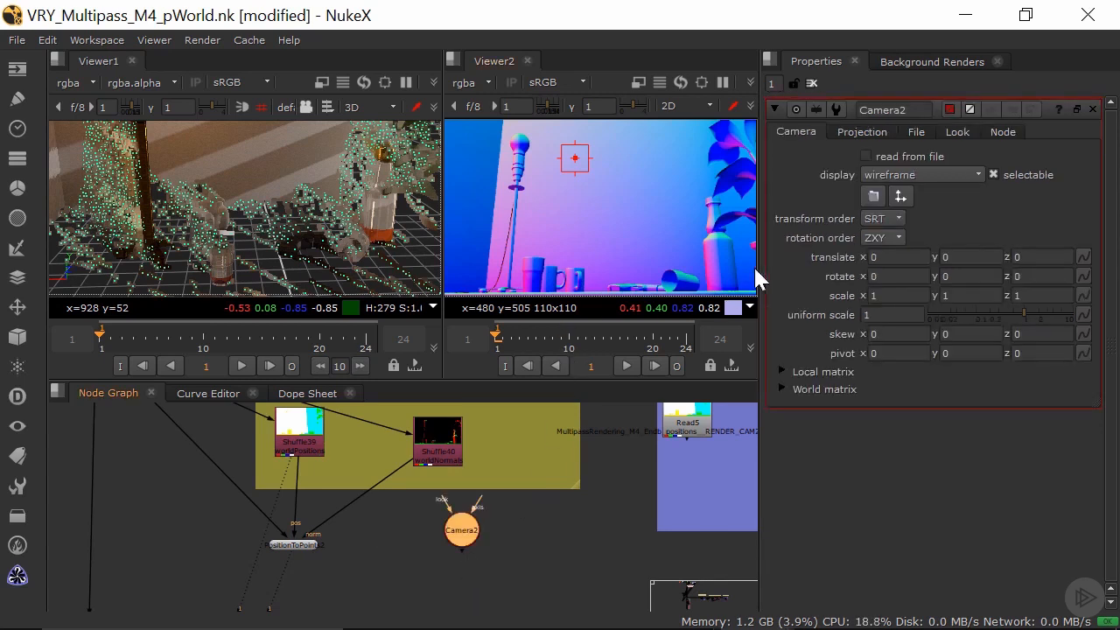
Step: Enable reading from file on the new Camera node and load RENDER_CAM2a.abc from the alembic cache folder
{"action": "left_click", "coordinate": [870, 155]}
{"action": "left_click", "coordinate": [915, 131]}
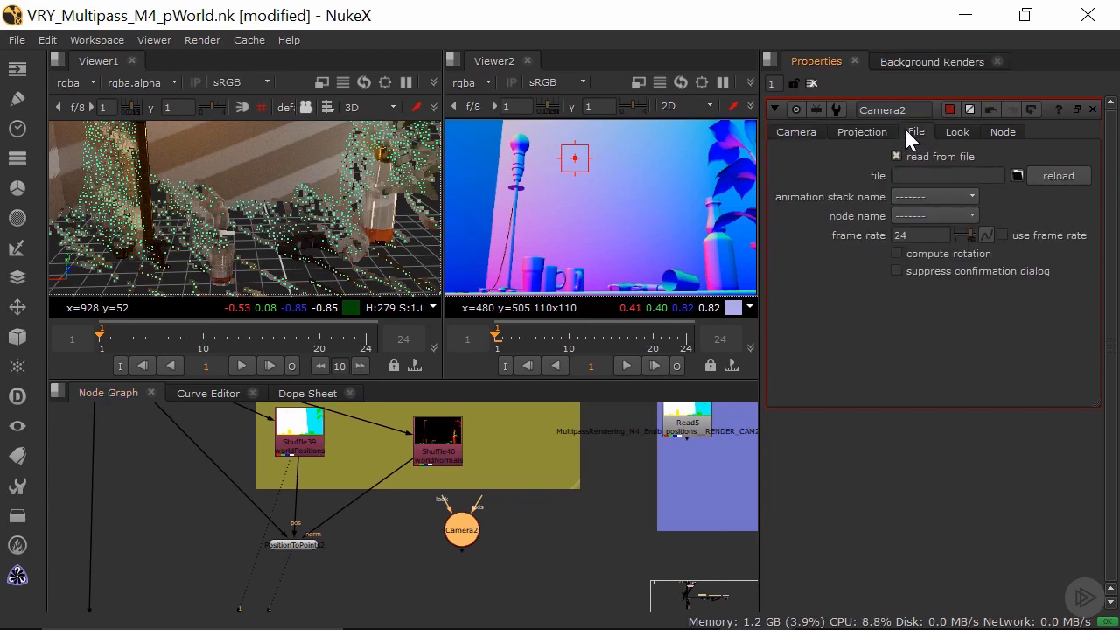
{"action": "left_click", "coordinate": [1017, 175]}
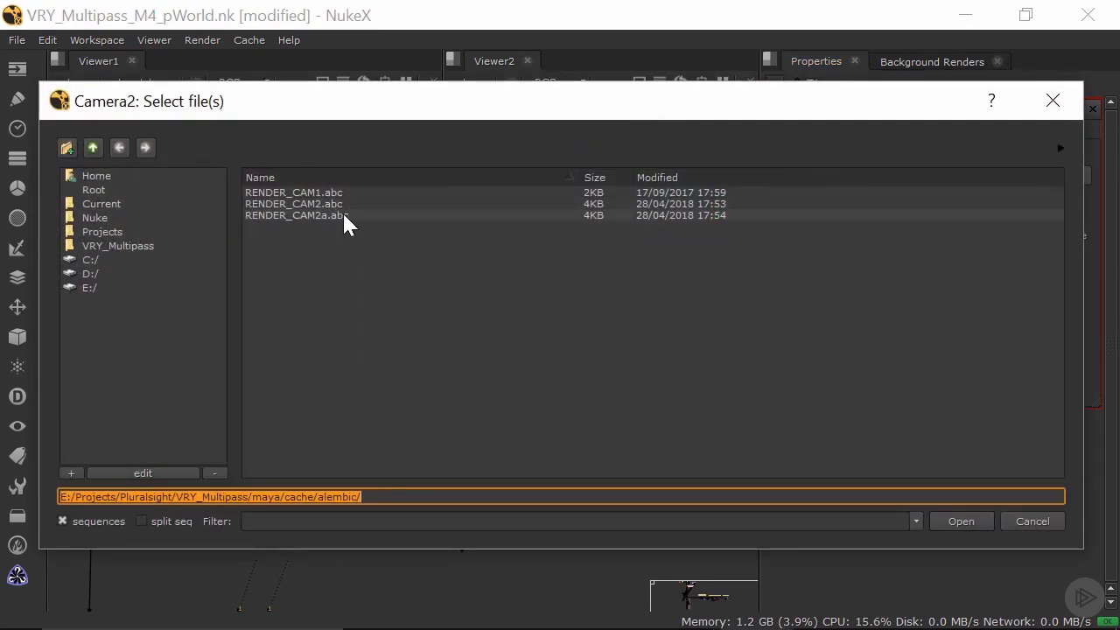
{"action": "left_click", "coordinate": [346, 216]}
{"action": "left_click", "coordinate": [973, 521]}
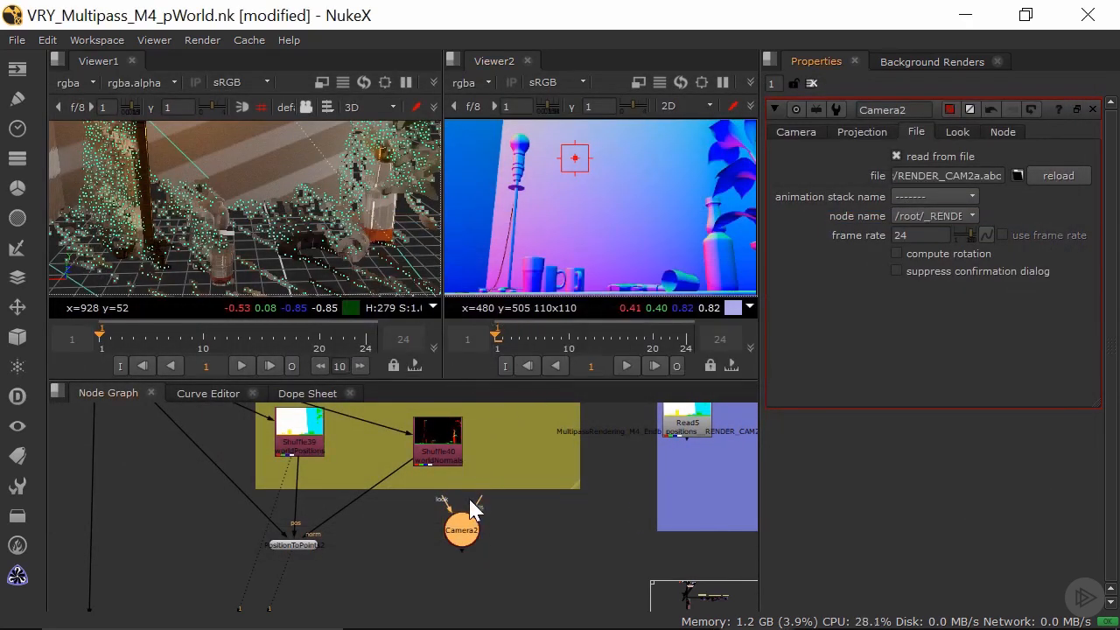
Step: Add a Scene node connected below the PositionToPoints node
{"action": "middle_click_drag", "start_coordinate": [382, 537], "coordinate": [455, 538]}
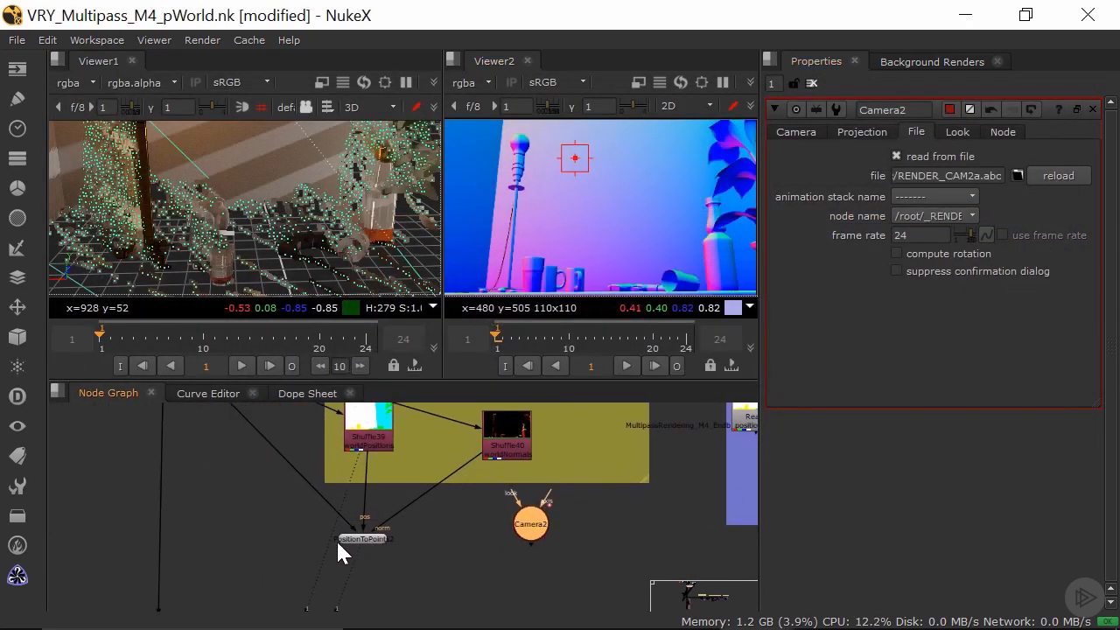
{"action": "left_click", "coordinate": [377, 537]}
{"action": "key", "text": "Tab"}
{"action": "type", "text": "sce"}
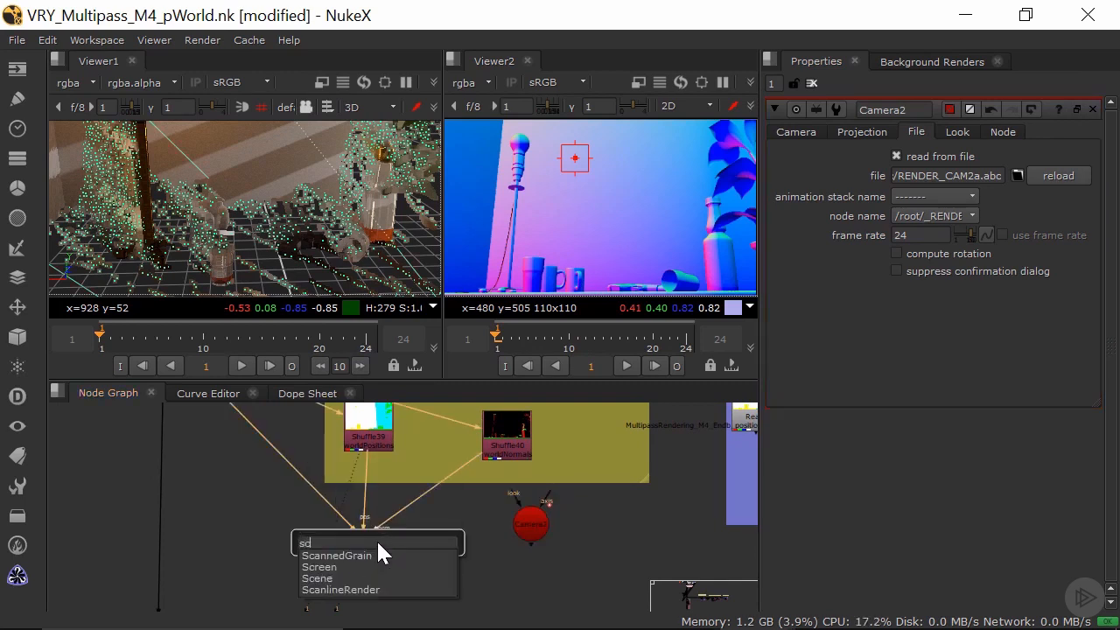
{"action": "left_click", "coordinate": [386, 555]}
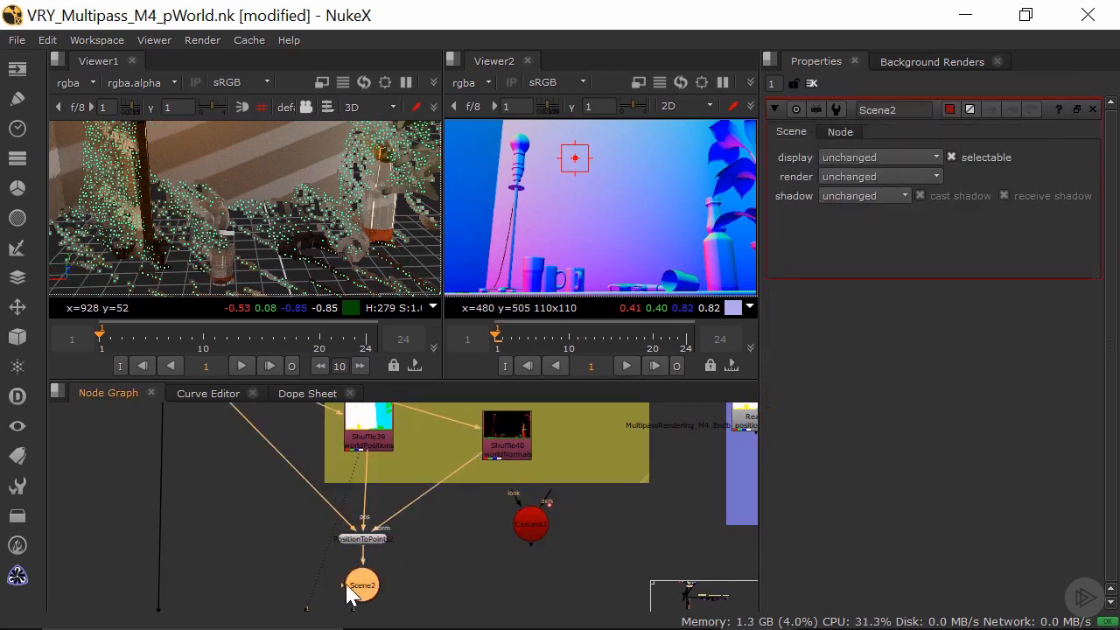
Step: Move the Camera node level with the Scene node and connect the camera to the Scene node's input
{"action": "left_click_drag", "start_coordinate": [528, 527], "coordinate": [528, 555]}
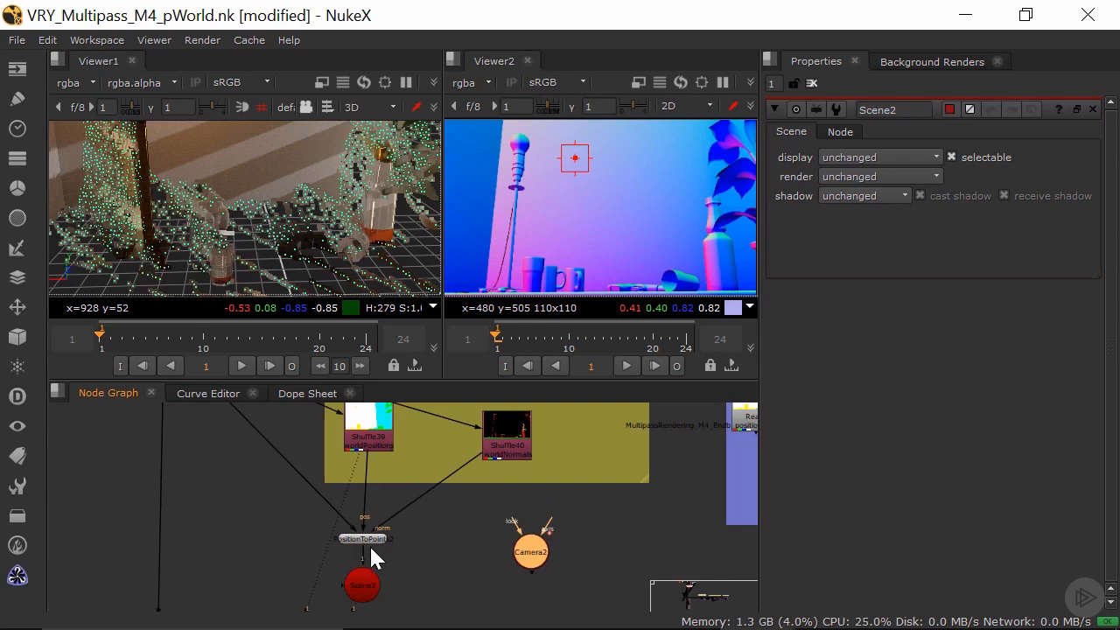
{"action": "middle_click_drag", "start_coordinate": [398, 561], "coordinate": [364, 527]}
{"action": "left_click_drag", "start_coordinate": [313, 556], "coordinate": [407, 551]}
{"action": "middle_click_drag", "start_coordinate": [341, 590], "coordinate": [394, 500]}
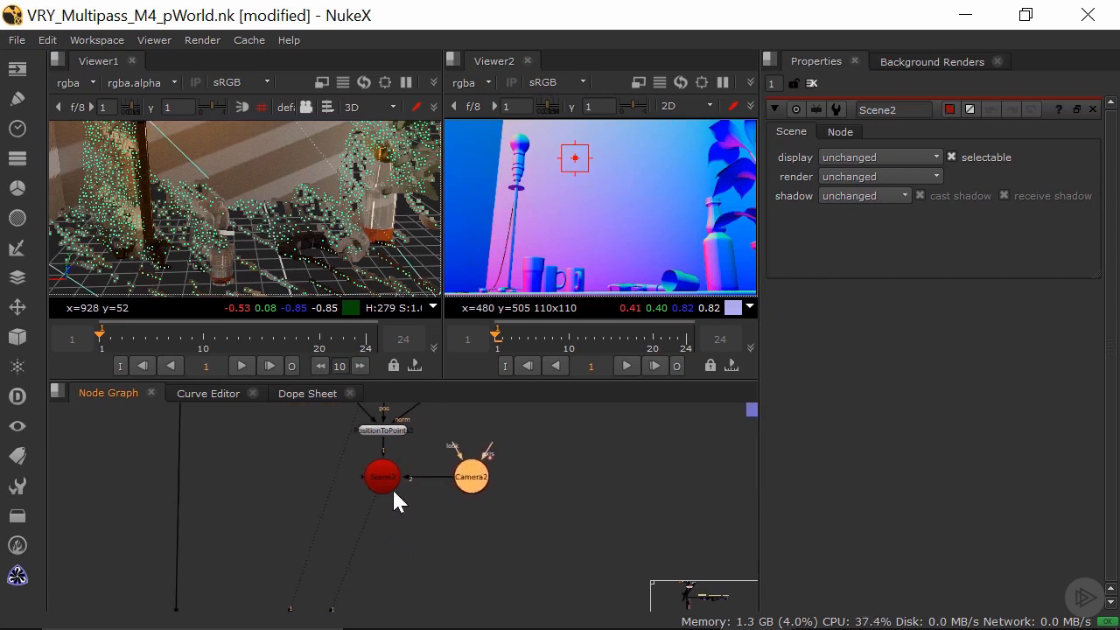
Step: Look through Camera2 in Viewer1's 3D view and scrub the first frames to check the point cloud, ending on frame 1
{"action": "left_click", "coordinate": [464, 528]}
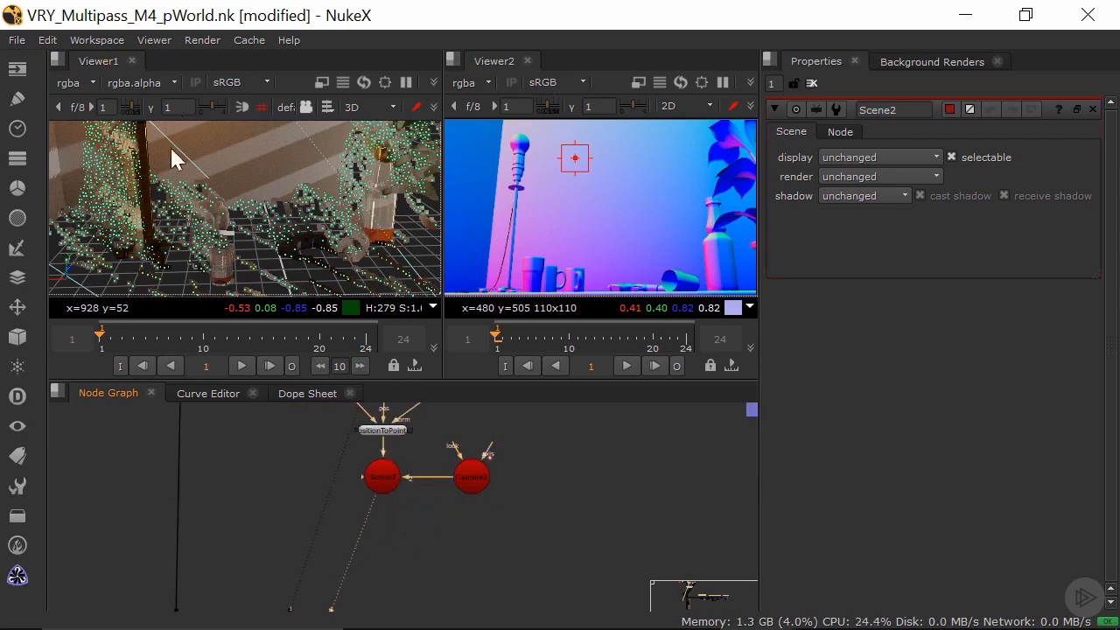
{"action": "scroll", "coordinate": [292, 228], "scroll_direction": "down", "scroll_amount": 8}
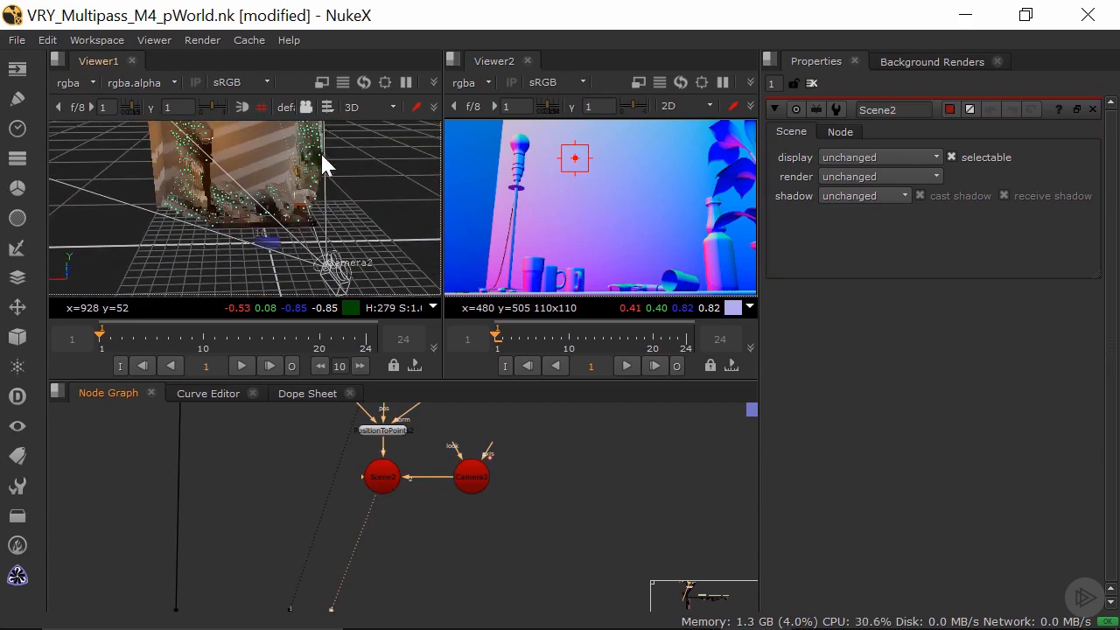
{"action": "left_click", "coordinate": [286, 104]}
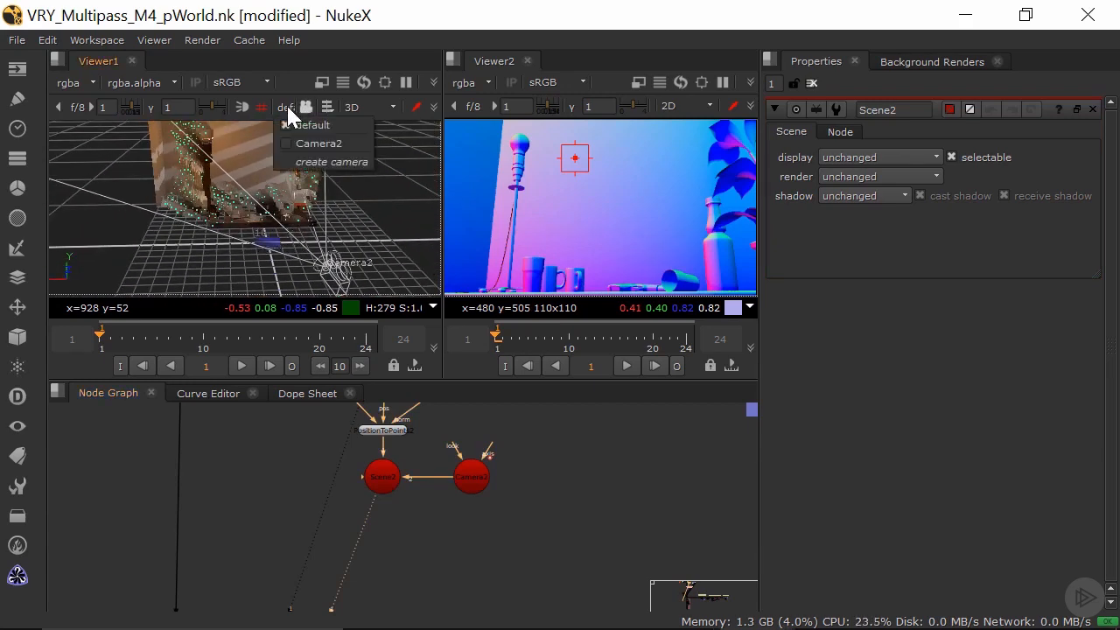
{"action": "left_click", "coordinate": [317, 144]}
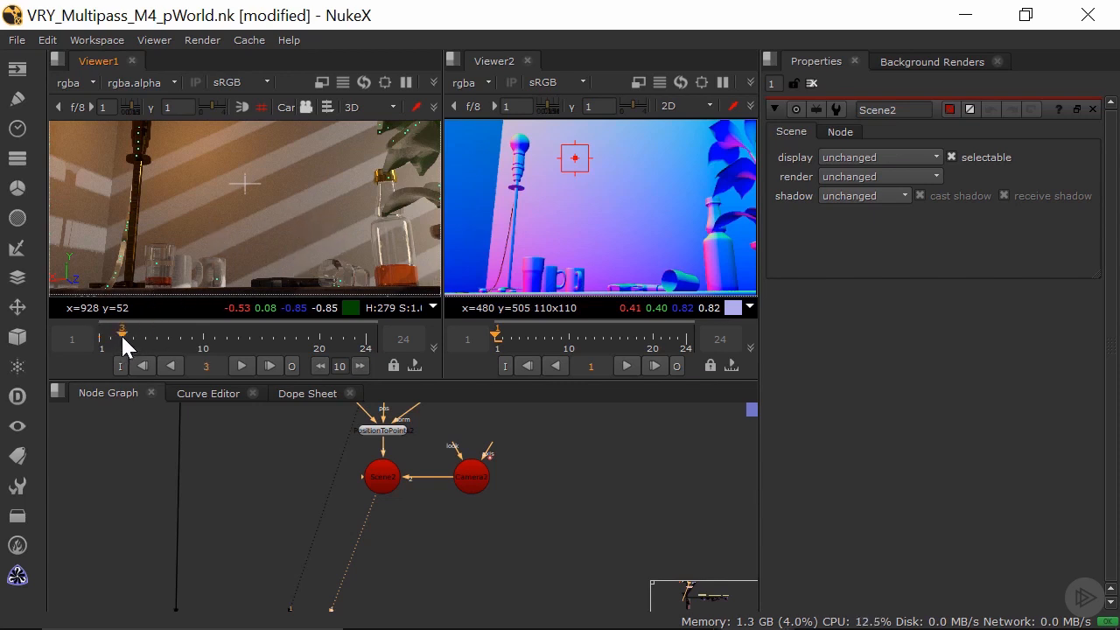
{"action": "left_click_drag", "start_coordinate": [121, 333], "coordinate": [88, 349]}
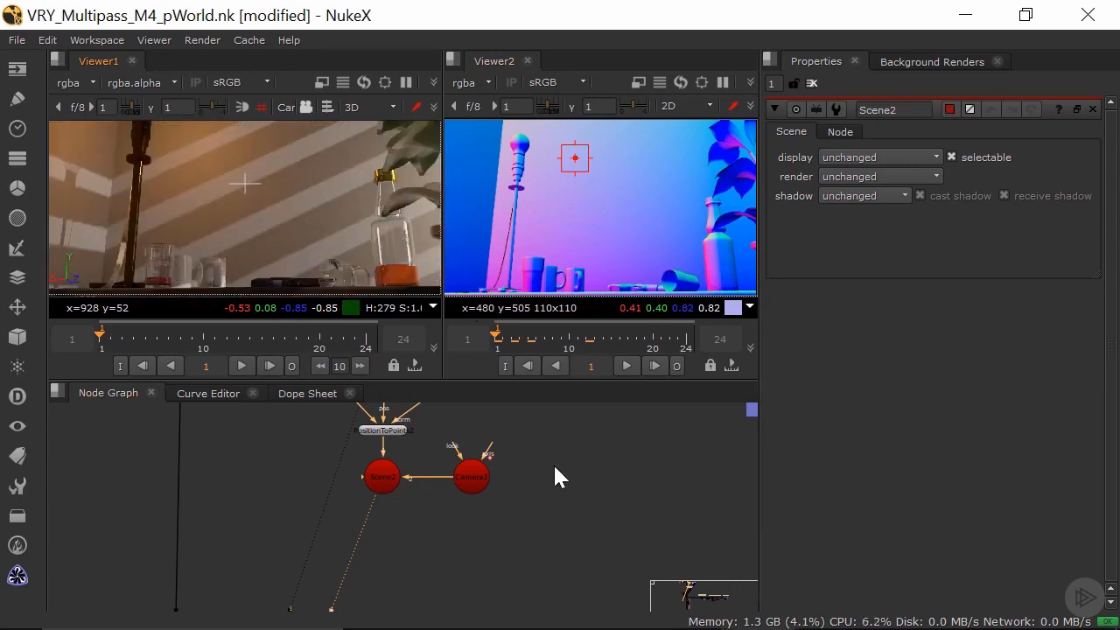
{"action": "scroll", "coordinate": [440, 475], "scroll_direction": "down", "scroll_amount": 3}
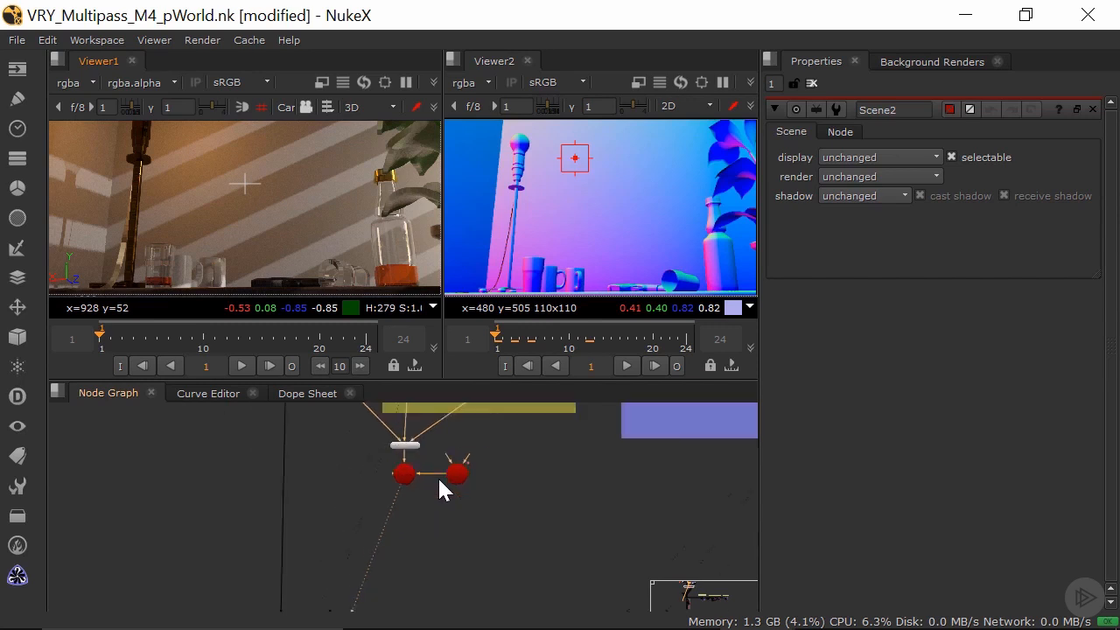
{"action": "middle_click_drag", "start_coordinate": [383, 453], "coordinate": [346, 561]}
{"action": "scroll", "coordinate": [447, 517], "scroll_direction": "up", "scroll_amount": 2}
{"action": "left_click_drag", "start_coordinate": [342, 496], "coordinate": [367, 489]}
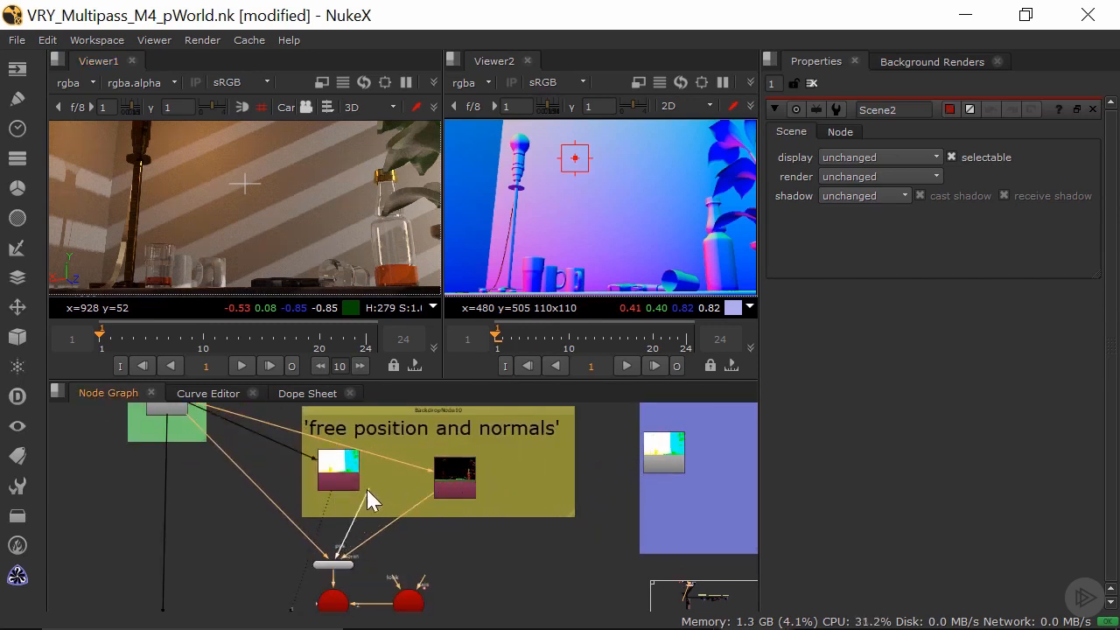
Step: Add a ScanlineRender node below the Scene and Camera nodes
{"action": "key", "text": "Tab"}
{"action": "type", "text": "sce"}
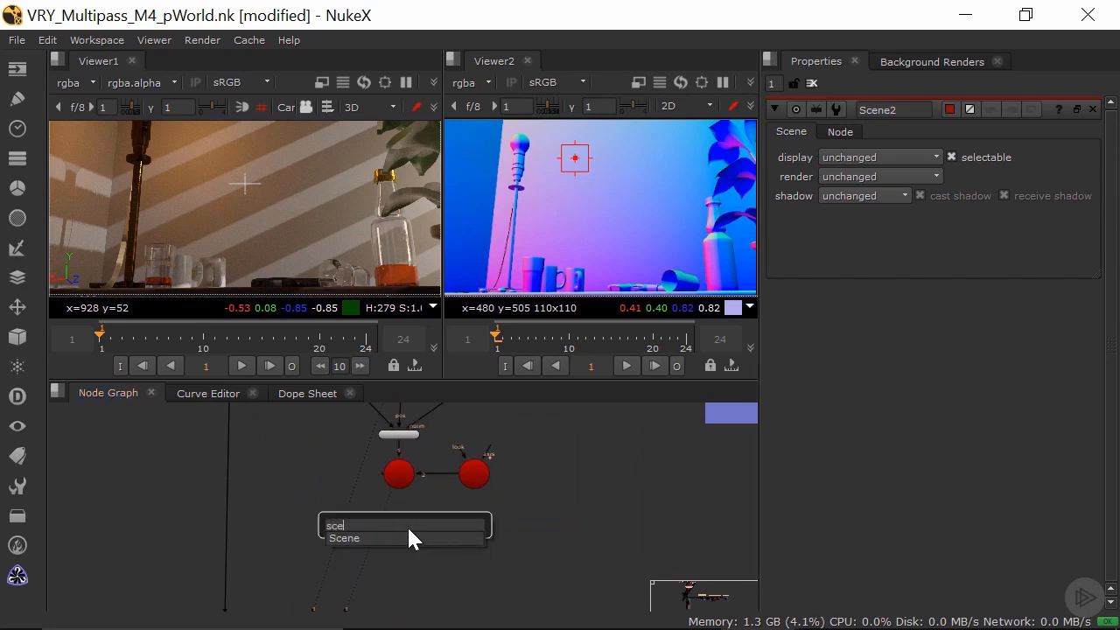
{"action": "key", "text": "BackSpace"}
{"action": "type", "text": "a"}
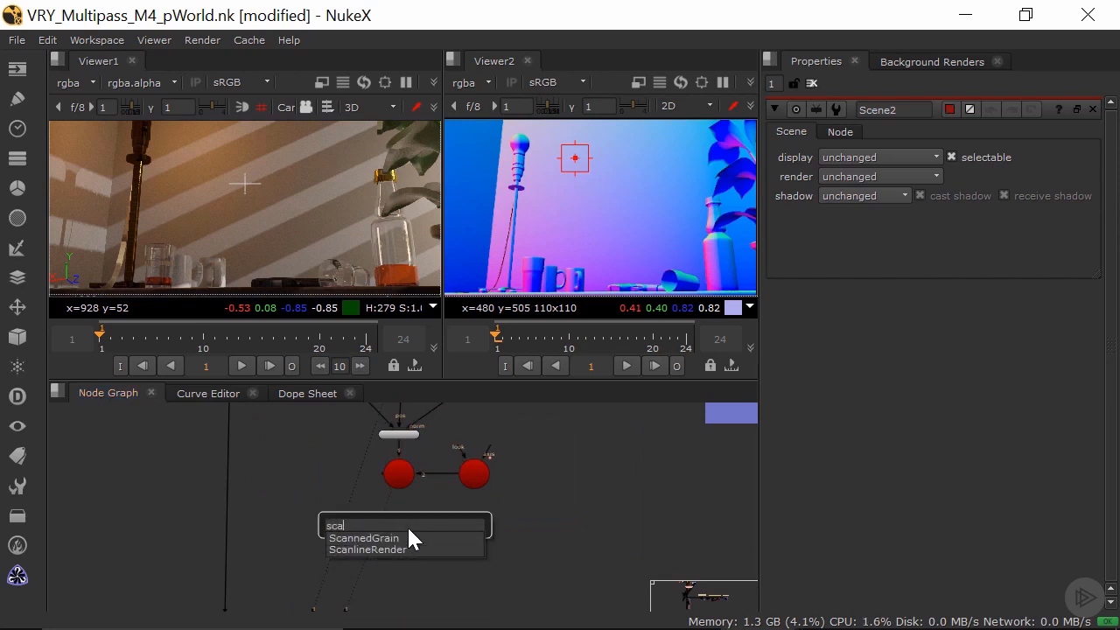
{"action": "left_click", "coordinate": [411, 550]}
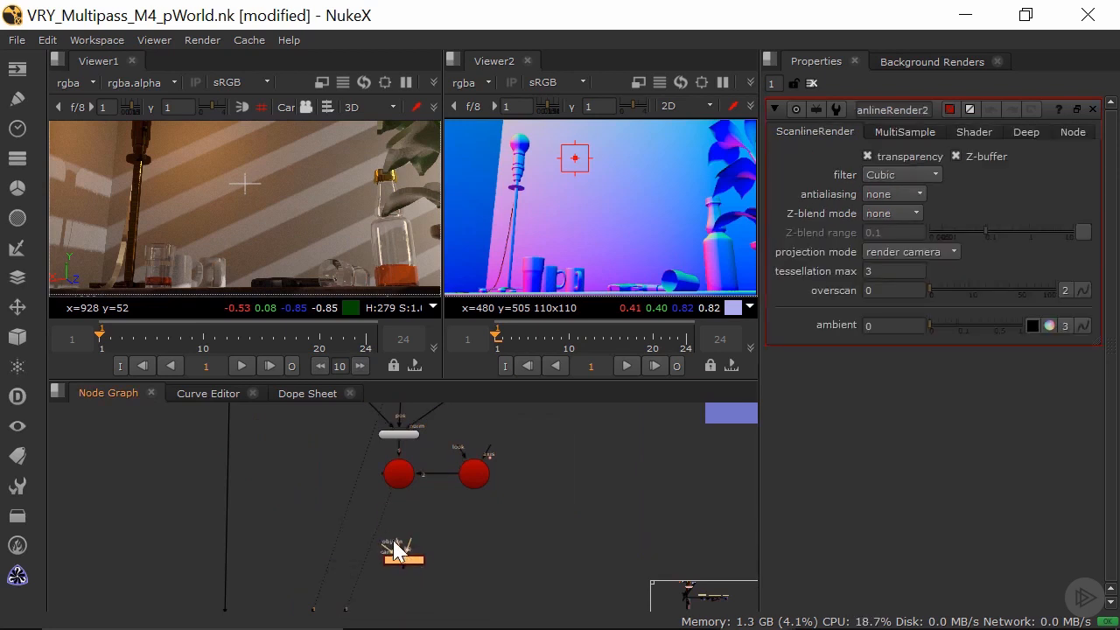
Step: Connect the ScanlineRender node's obj/scn input to the Scene node and its cam input to the Camera node, and align it below the scene
{"action": "left_click_drag", "start_coordinate": [405, 558], "coordinate": [491, 477]}
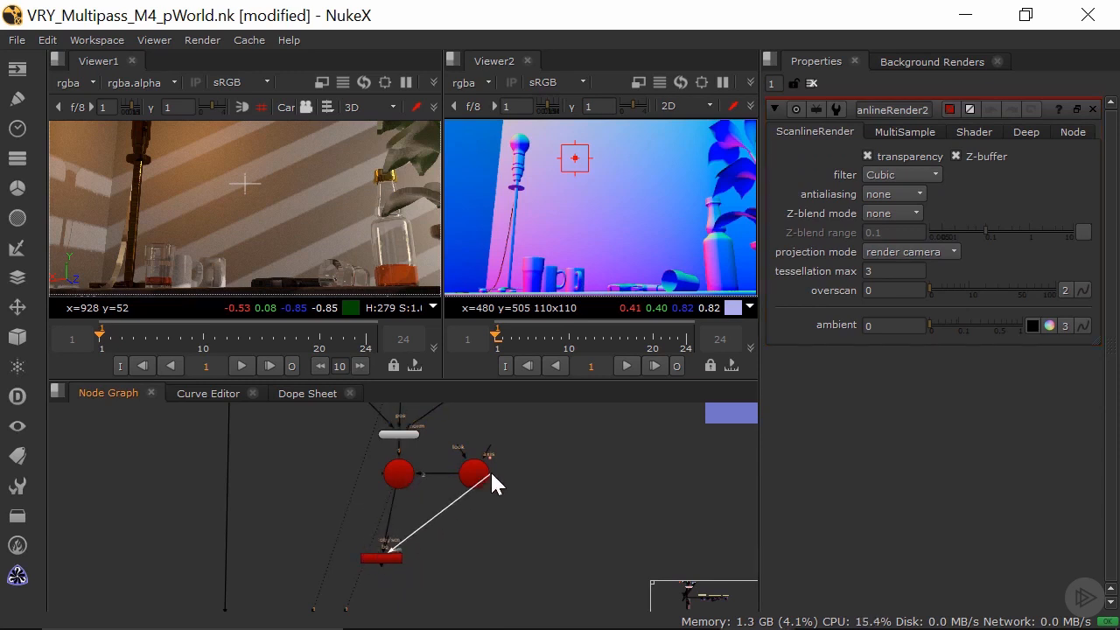
{"action": "left_click", "coordinate": [390, 560]}
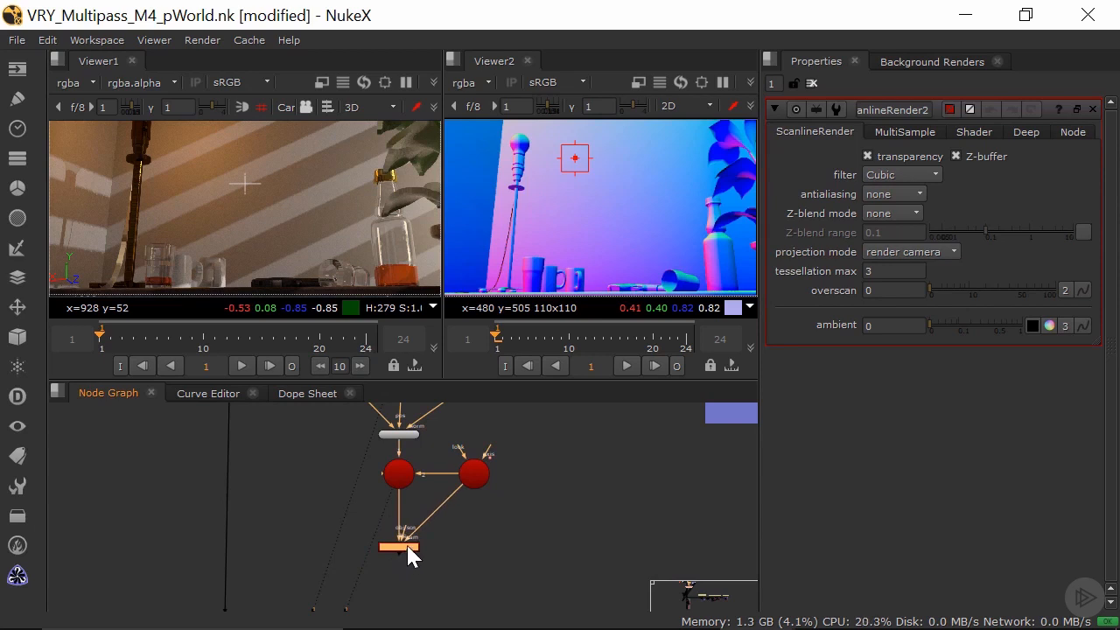
{"action": "scroll", "coordinate": [403, 549], "scroll_direction": "up", "scroll_amount": 3}
{"action": "scroll", "coordinate": [401, 549], "scroll_direction": "up", "scroll_amount": 1}
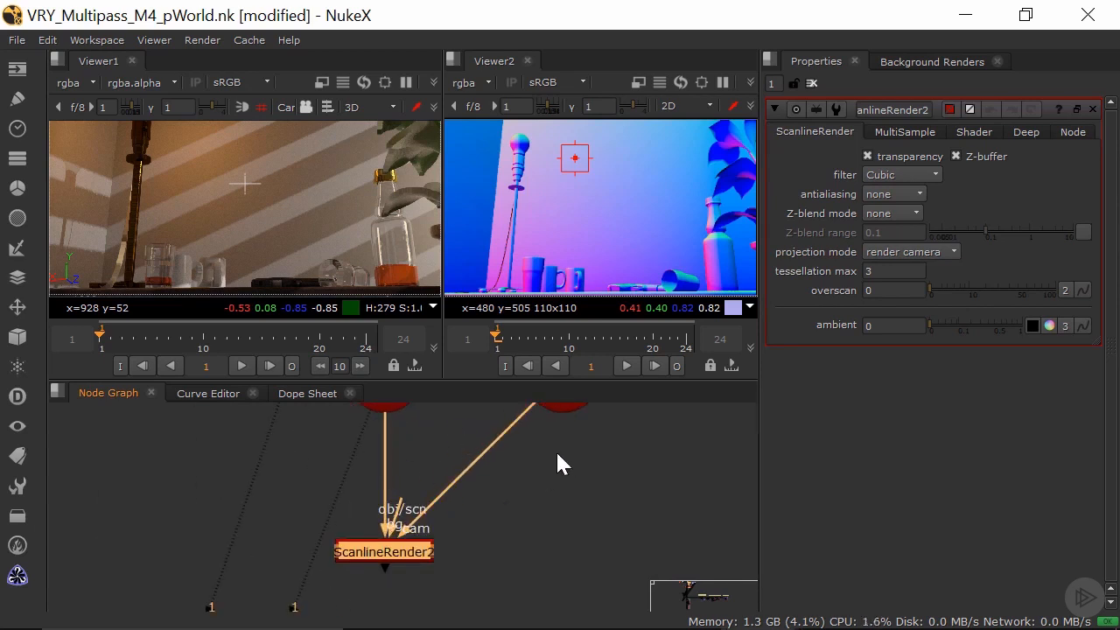
Step: Add a Constant node beside the ScanlineRender node and connect it to the renderer's bg input
{"action": "left_click", "coordinate": [196, 493]}
{"action": "key", "text": "Tab"}
{"action": "type", "text": "con"}
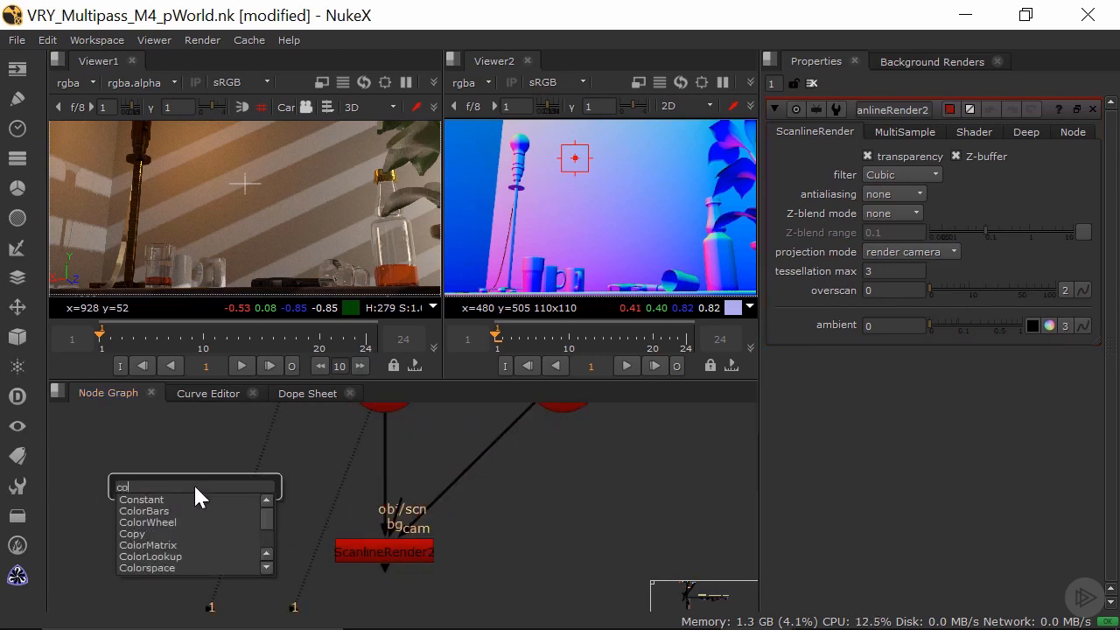
{"action": "left_click", "coordinate": [205, 500]}
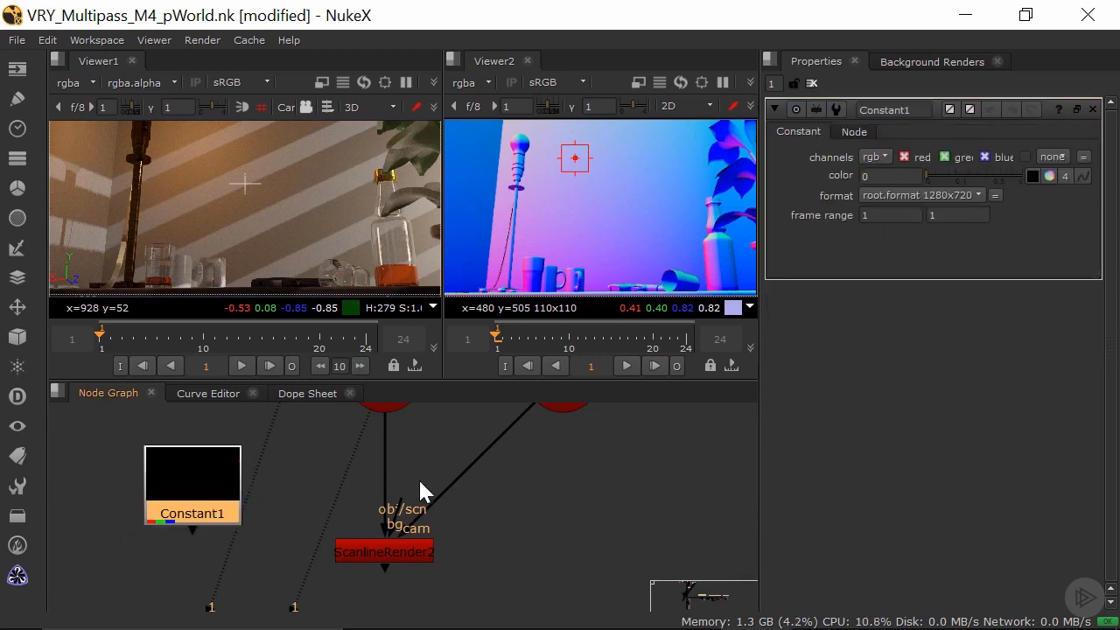
{"action": "left_click_drag", "start_coordinate": [404, 518], "coordinate": [170, 490]}
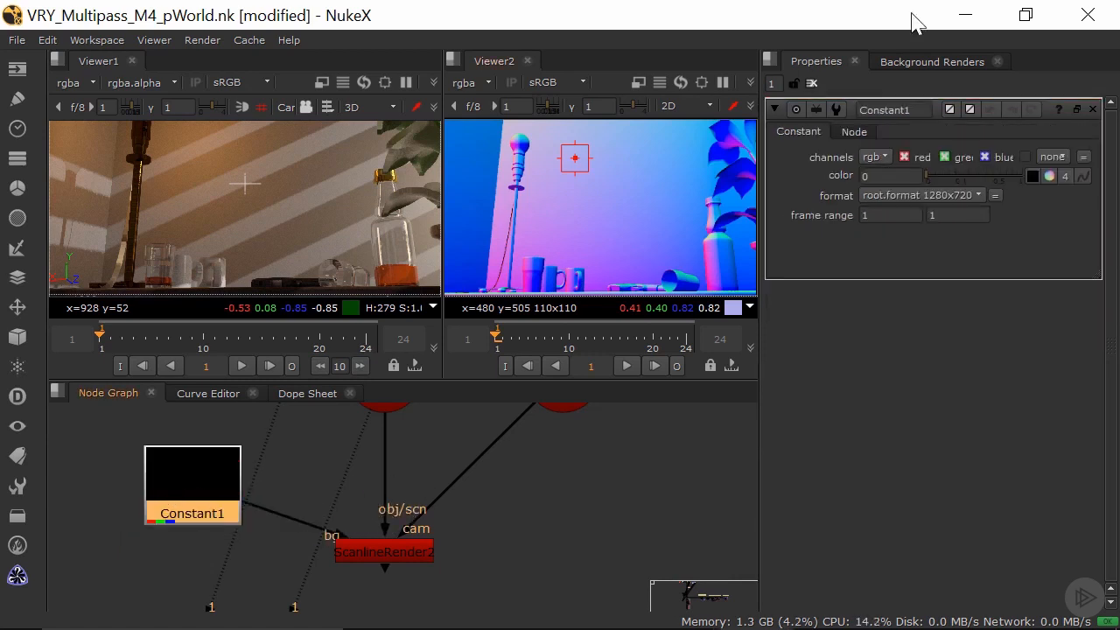
Step: Check the Constant node's format options against the project's full size format, leaving the Constant on root.format
{"action": "left_click", "coordinate": [939, 191]}
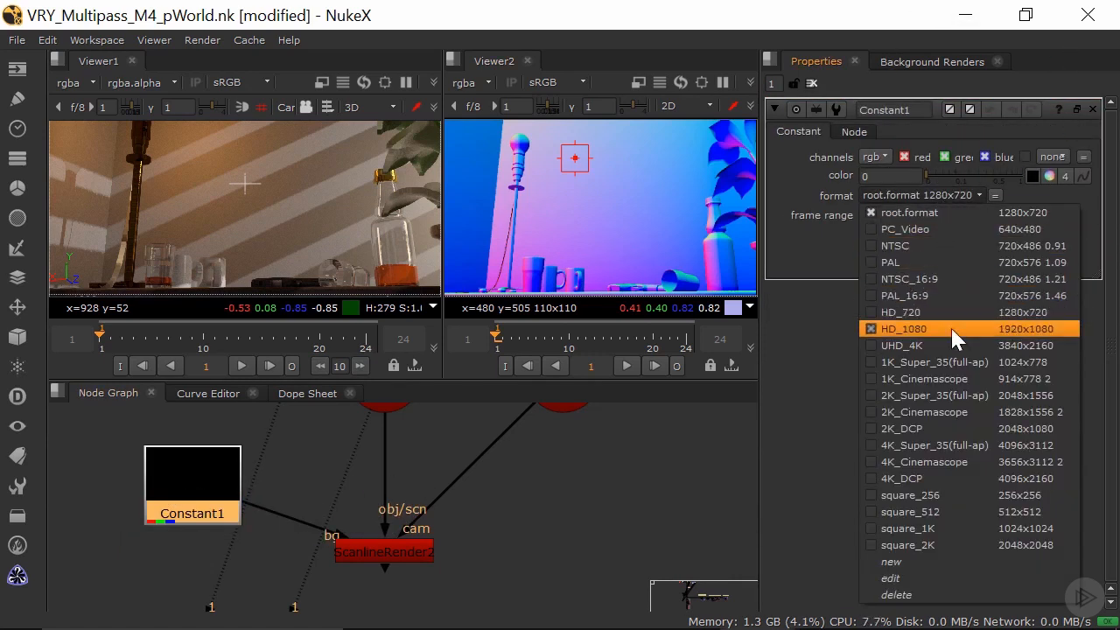
{"action": "left_click", "coordinate": [809, 200]}
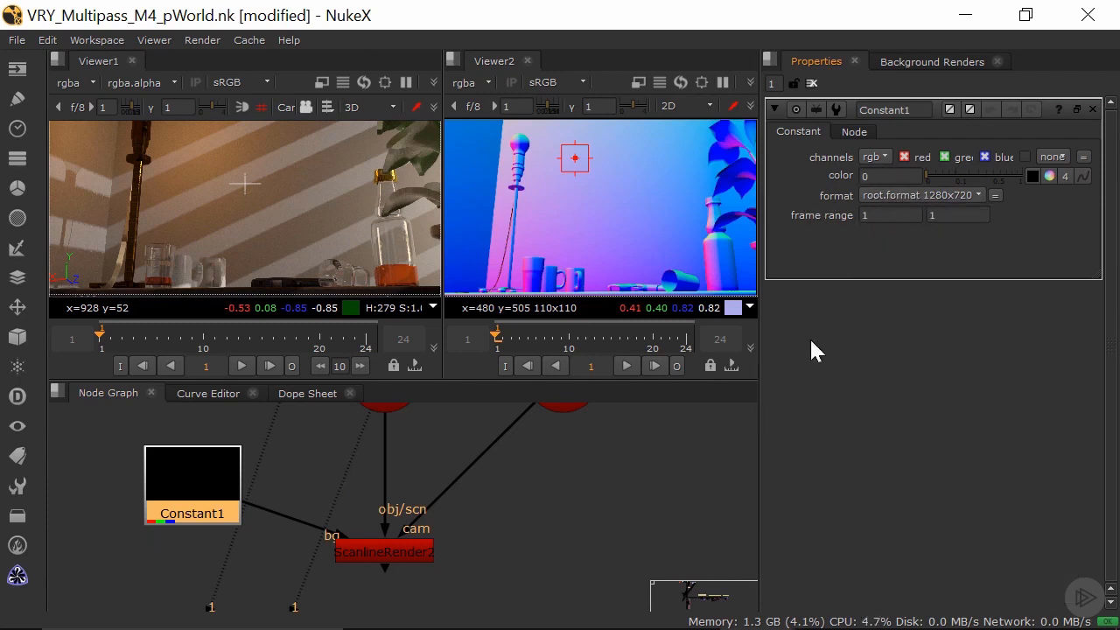
{"action": "left_click", "coordinate": [684, 511]}
{"action": "key", "text": "s"}
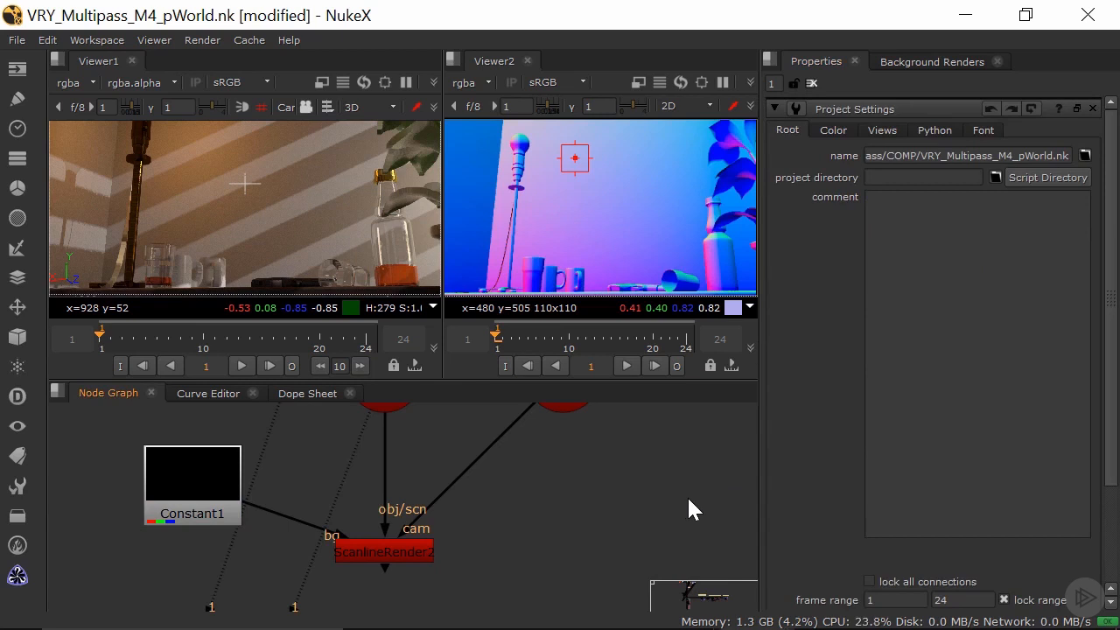
{"action": "scroll", "coordinate": [889, 431], "scroll_direction": "down", "scroll_amount": 5}
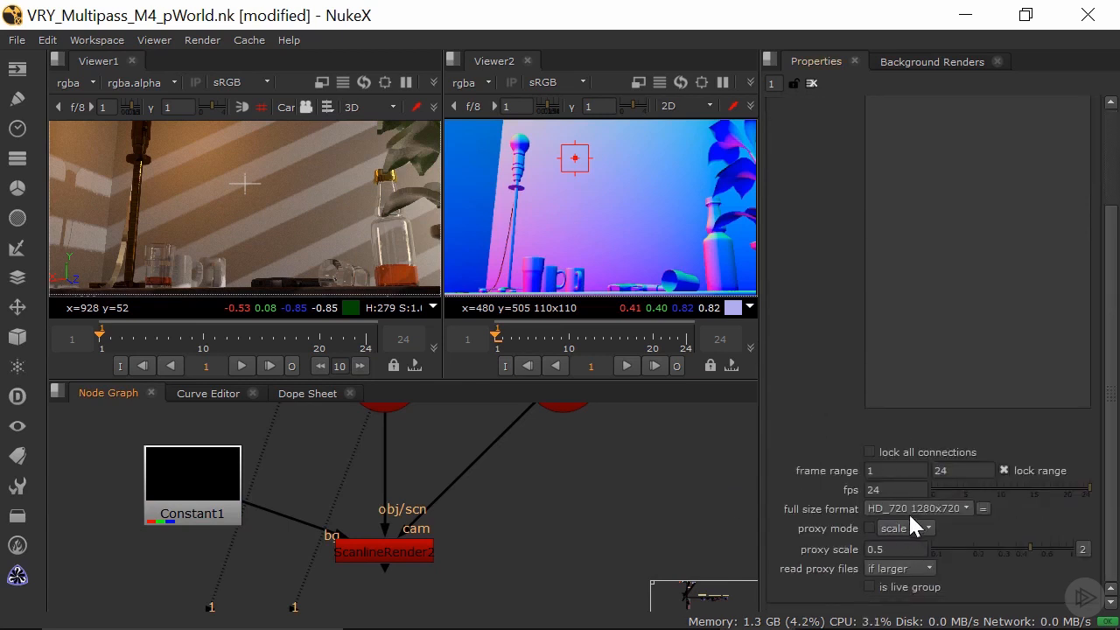
{"action": "key", "text": "s"}
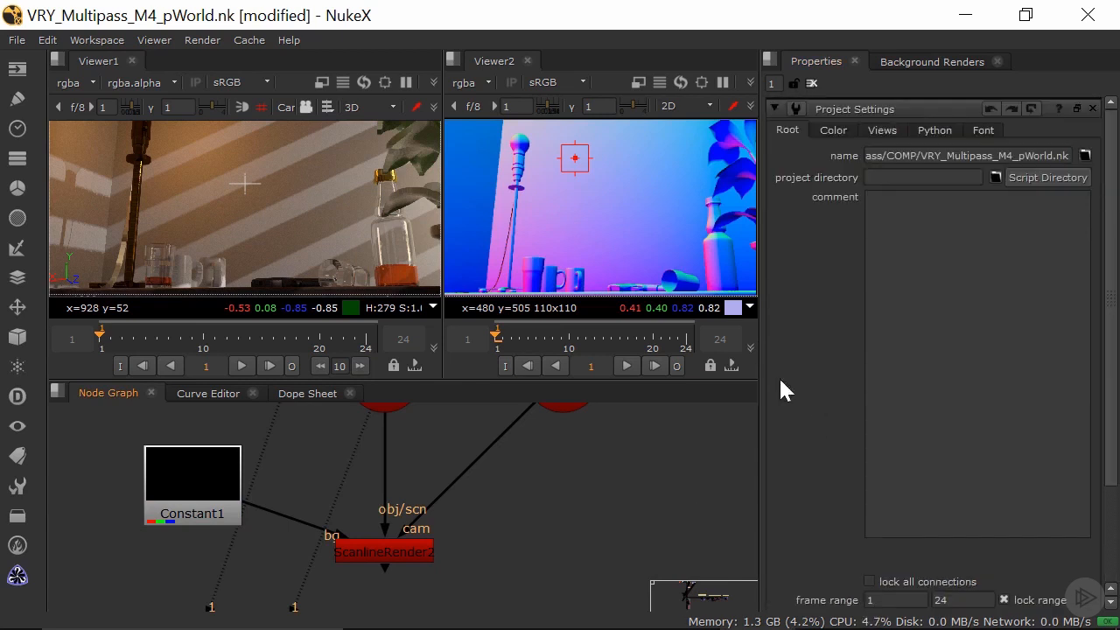
{"action": "double_click", "coordinate": [189, 458]}
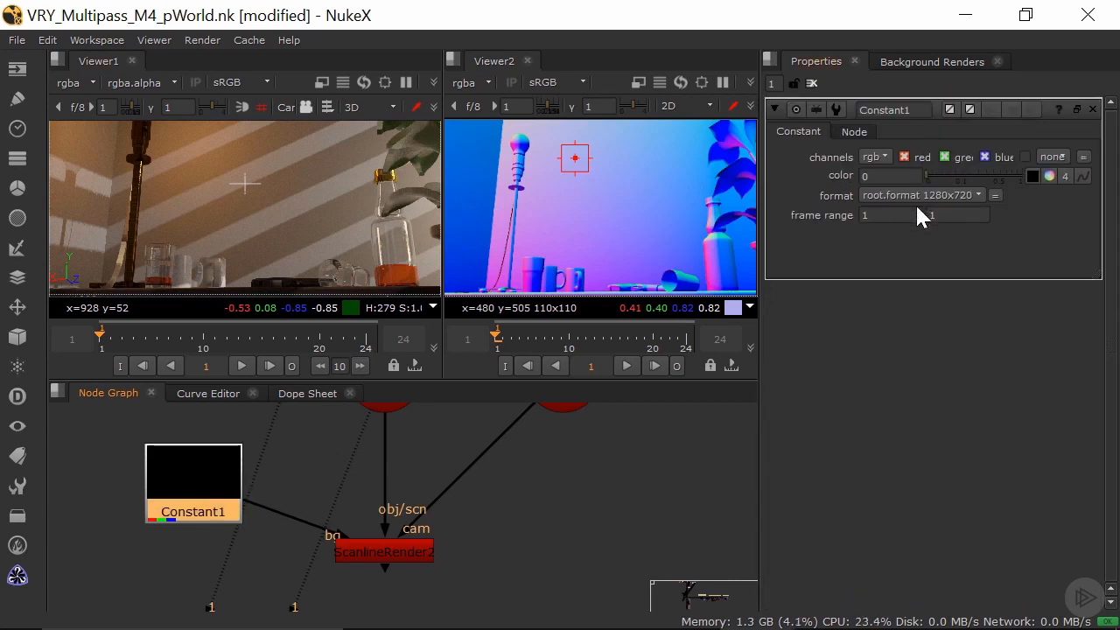
{"action": "left_click", "coordinate": [906, 197]}
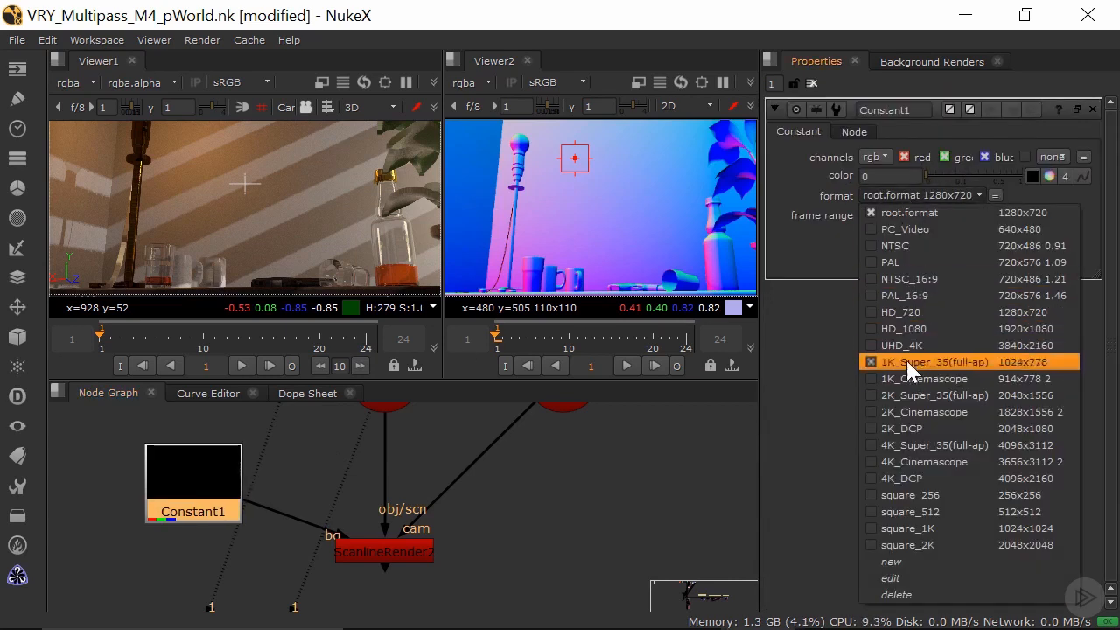
{"action": "left_click", "coordinate": [508, 494]}
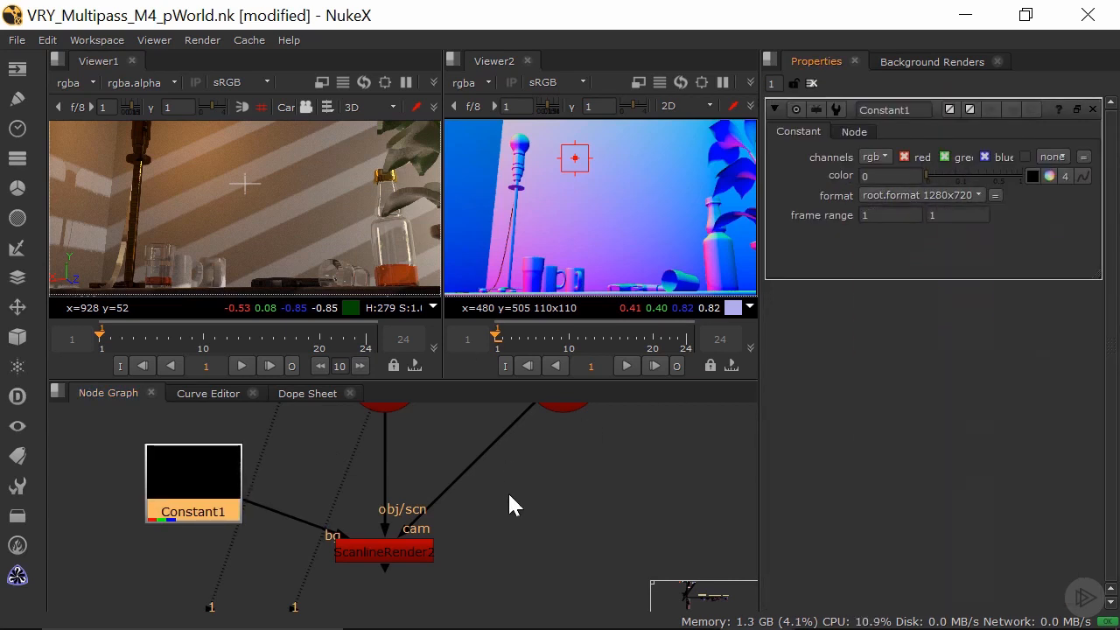
{"action": "left_click", "coordinate": [508, 494]}
Step: Send the ScanlineRender and Scene nodes to the viewers and orbit Viewer2's 3D view to show the whole scene with its camera
{"action": "left_click", "coordinate": [366, 546]}
{"action": "key", "text": "1"}
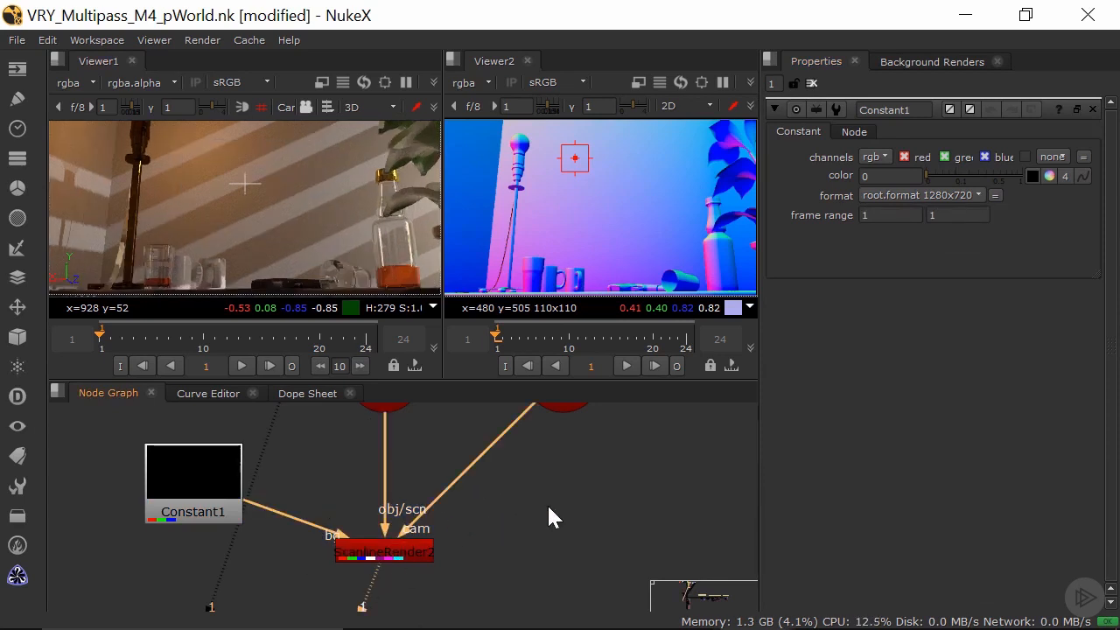
{"action": "middle_click_drag", "start_coordinate": [549, 516], "coordinate": [557, 599]}
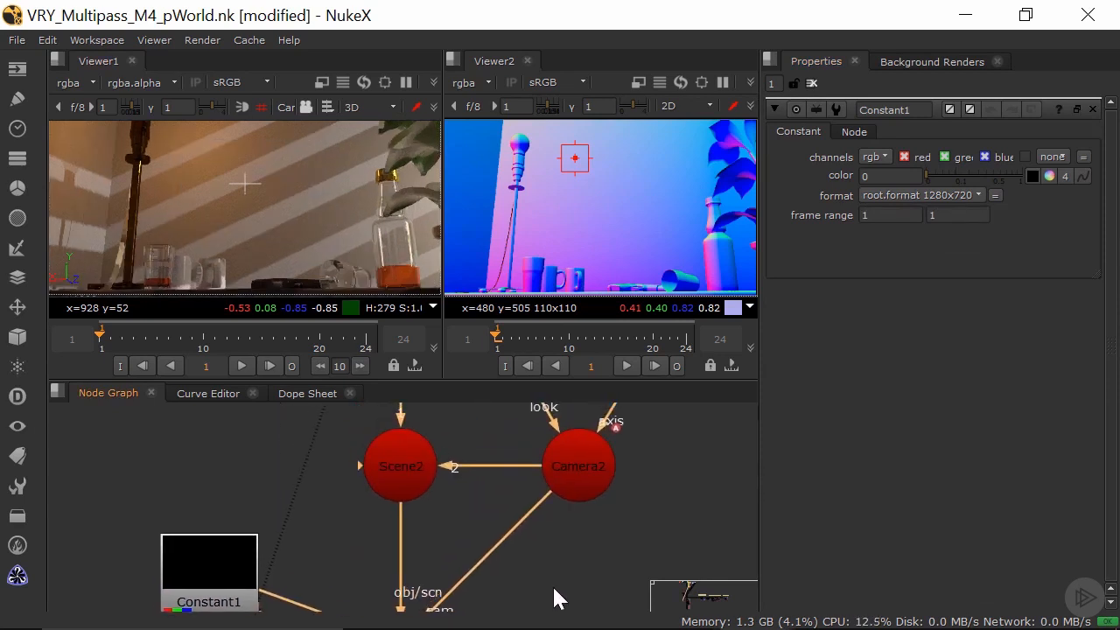
{"action": "left_click", "coordinate": [402, 448]}
{"action": "key", "text": "2"}
{"action": "left_click_drag", "start_coordinate": [622, 232], "coordinate": [561, 307], "text": "ctrl"}
Step: Add a Light node beside the Scene node and connect it to the Scene
{"action": "left_click", "coordinate": [259, 465]}
{"action": "key", "text": "Tab"}
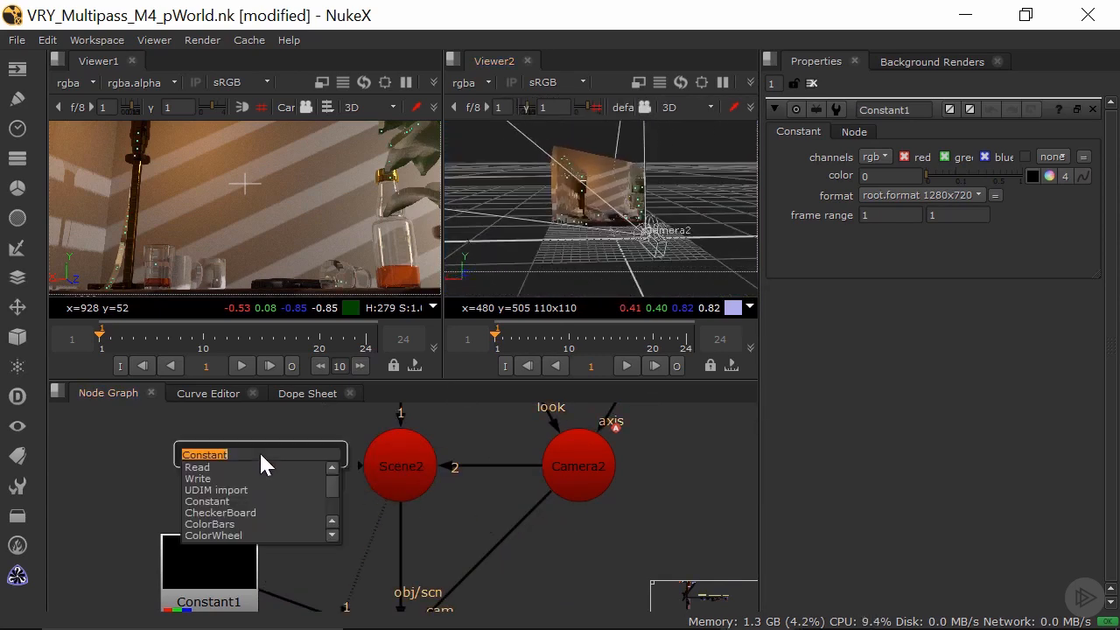
{"action": "type", "text": "light"}
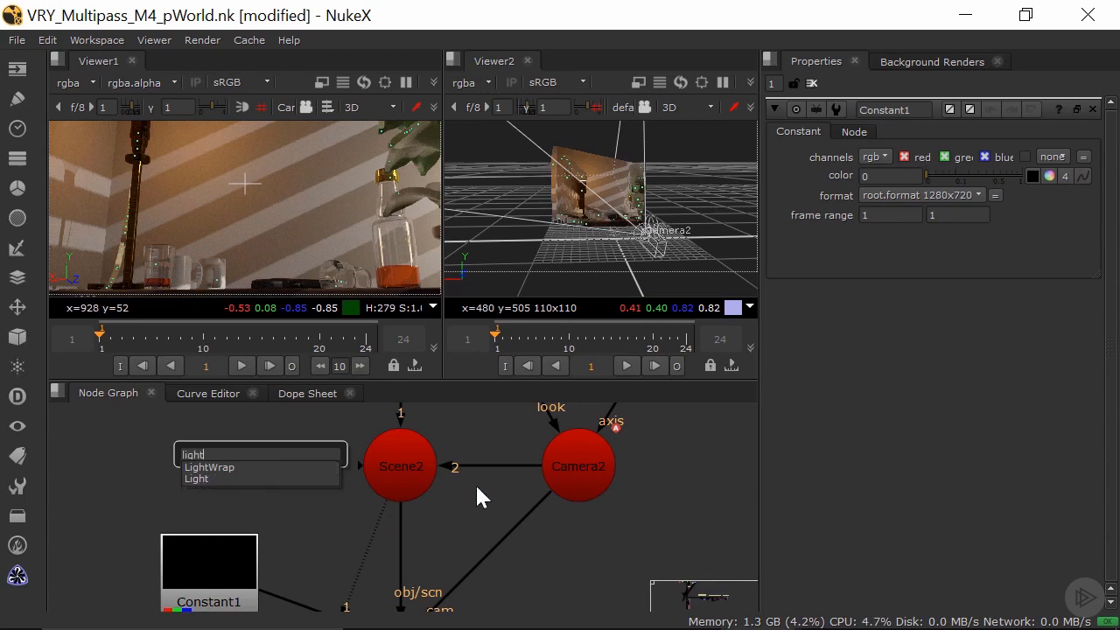
{"action": "key", "text": "Return"}
{"action": "left_click_drag", "start_coordinate": [367, 465], "coordinate": [278, 470]}
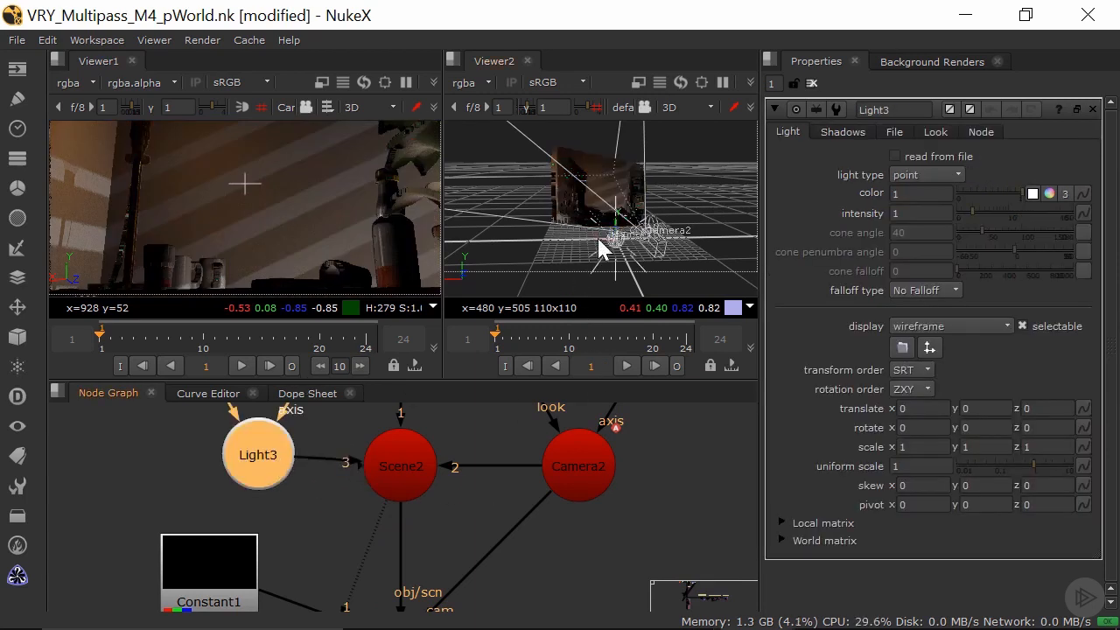
Step: Raise the point light above the point cloud in the 3D view, to about y 67 and z -6
{"action": "left_click_drag", "start_coordinate": [616, 258], "coordinate": [777, 259], "text": "ctrl"}
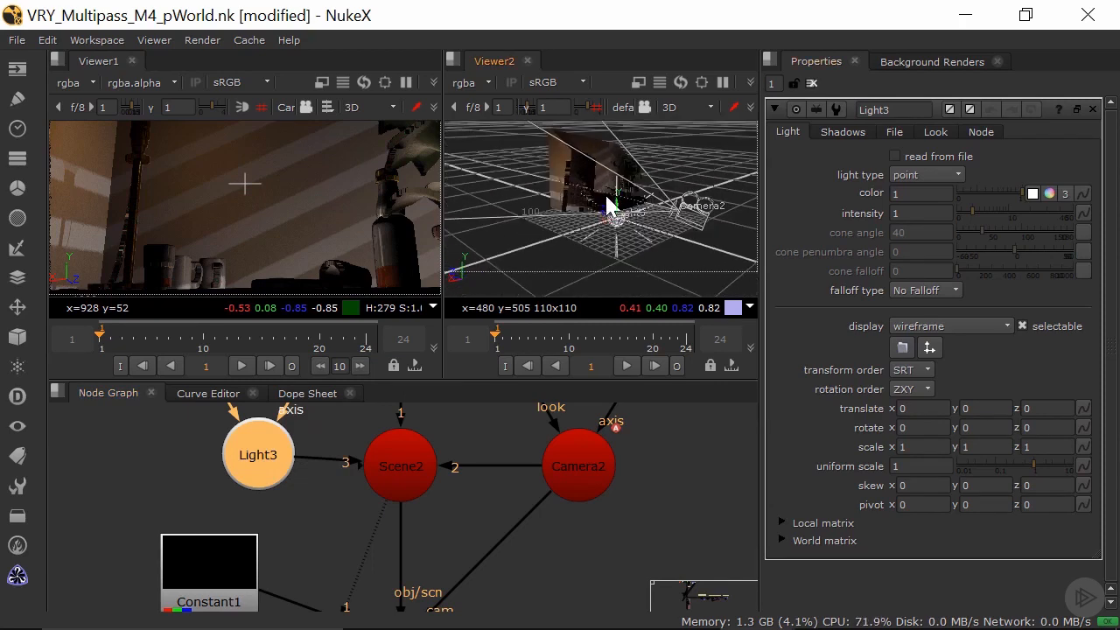
{"action": "left_click_drag", "start_coordinate": [618, 218], "coordinate": [605, 175]}
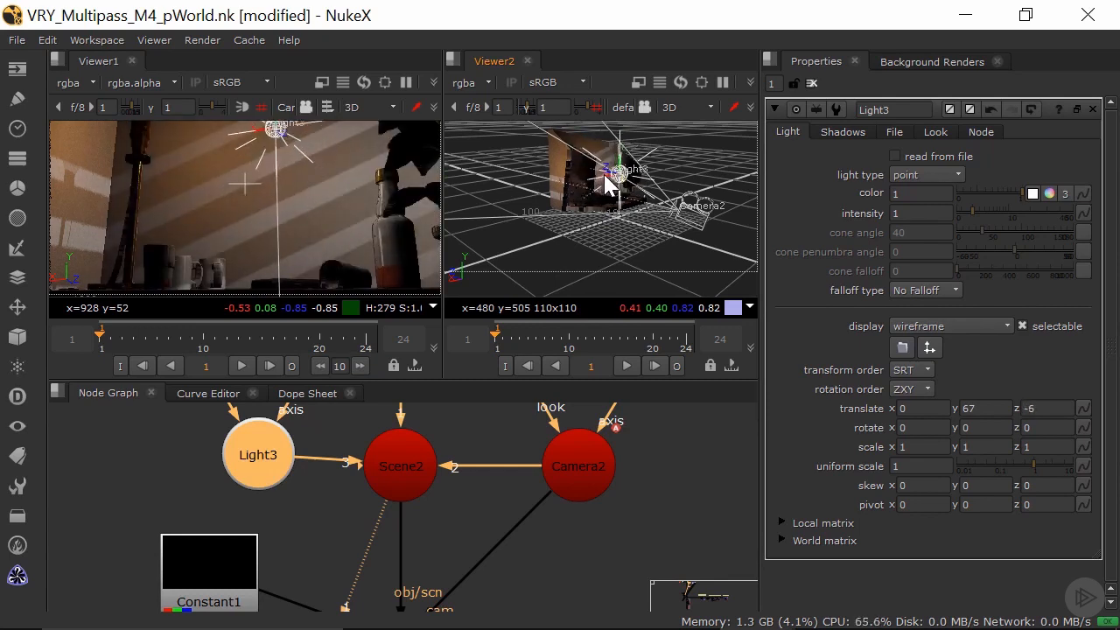
{"action": "mouse_move", "coordinate": [297, 226]}
{"action": "left_mouse_down", "text": "ctrl"}
{"action": "mouse_move", "coordinate": [231, 234]}
{"action": "mouse_move", "coordinate": [313, 232]}
{"action": "left_mouse_up", "text": "ctrl"}
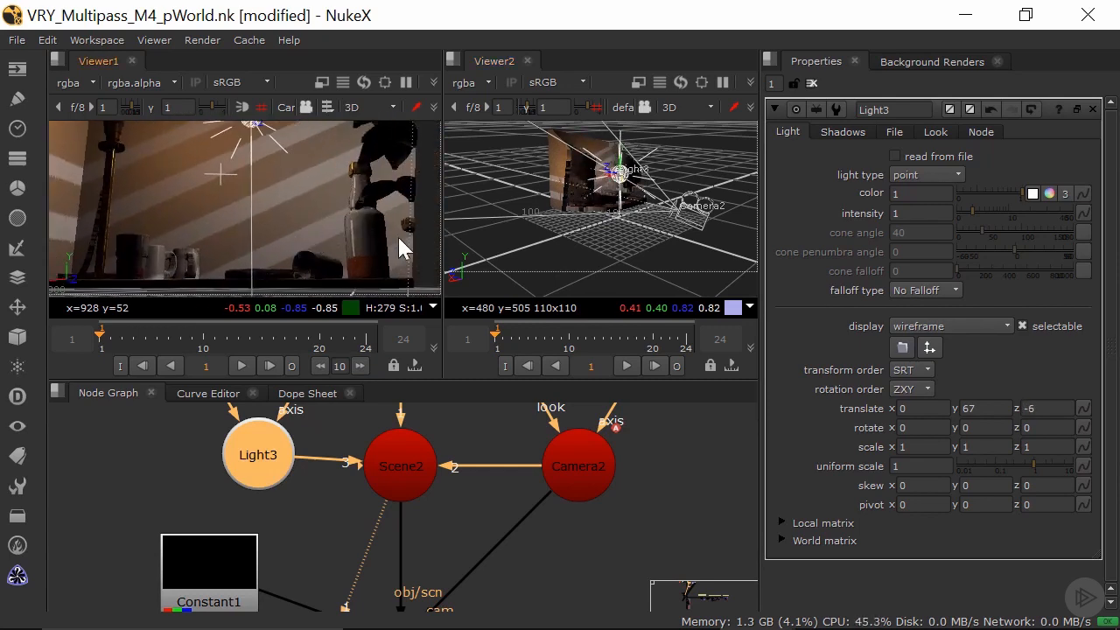
Step: Add a ReLight node in the empty area beside the ScanlineRender node
{"action": "scroll", "coordinate": [571, 536], "scroll_direction": "down", "scroll_amount": 3}
{"action": "middle_click_drag", "start_coordinate": [574, 551], "coordinate": [596, 522]}
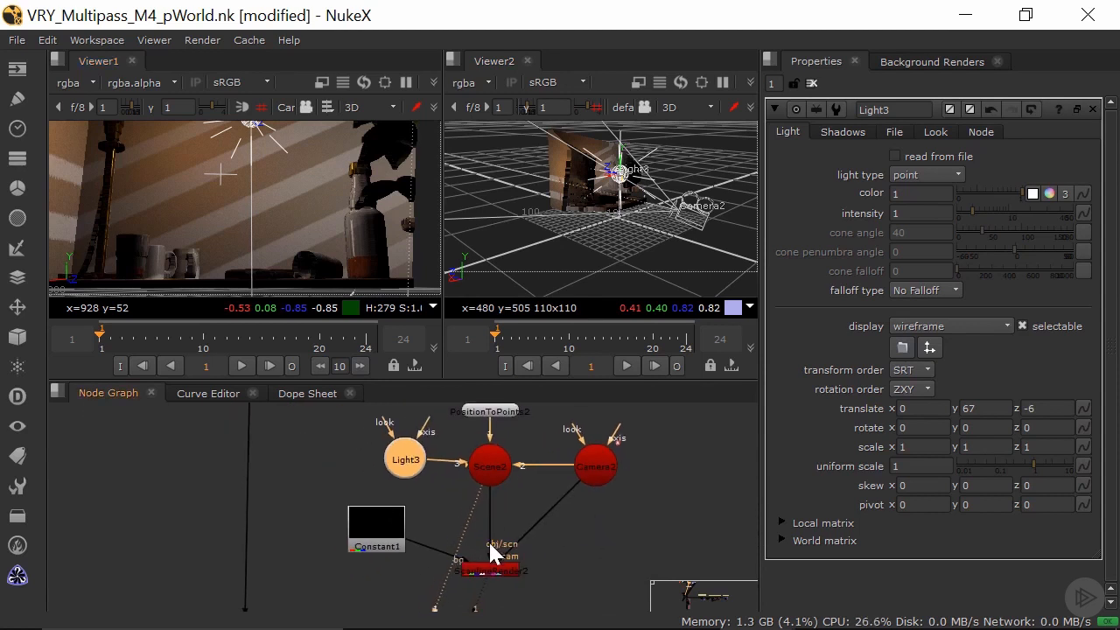
{"action": "middle_click_drag", "start_coordinate": [493, 554], "coordinate": [450, 545]}
{"action": "key", "text": "Tab"}
{"action": "type", "text": "re"}
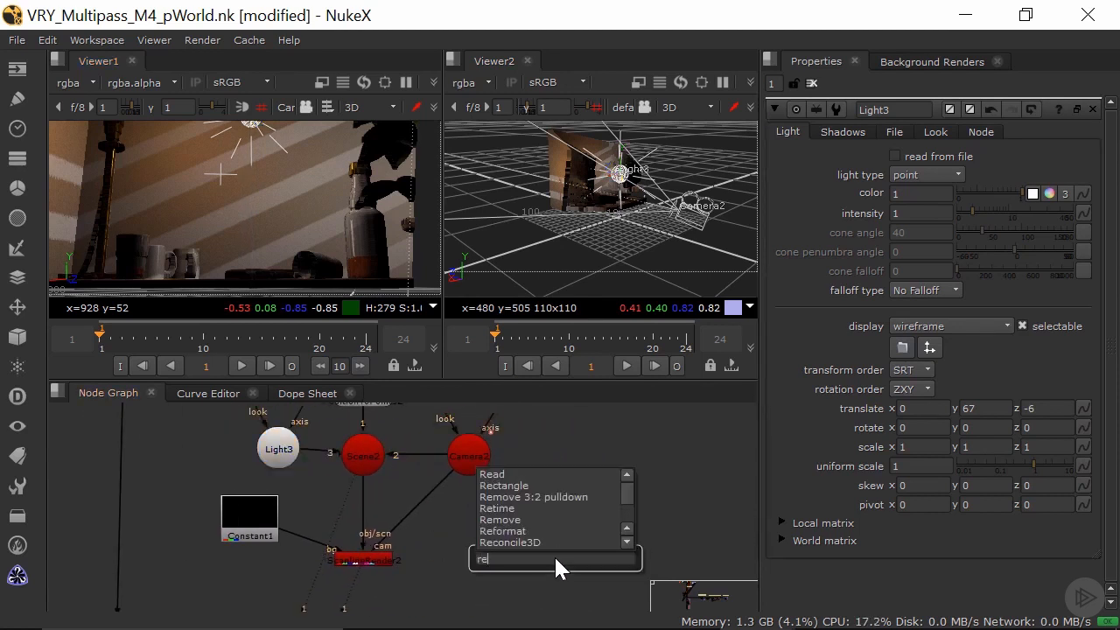
{"action": "type", "text": "ll"}
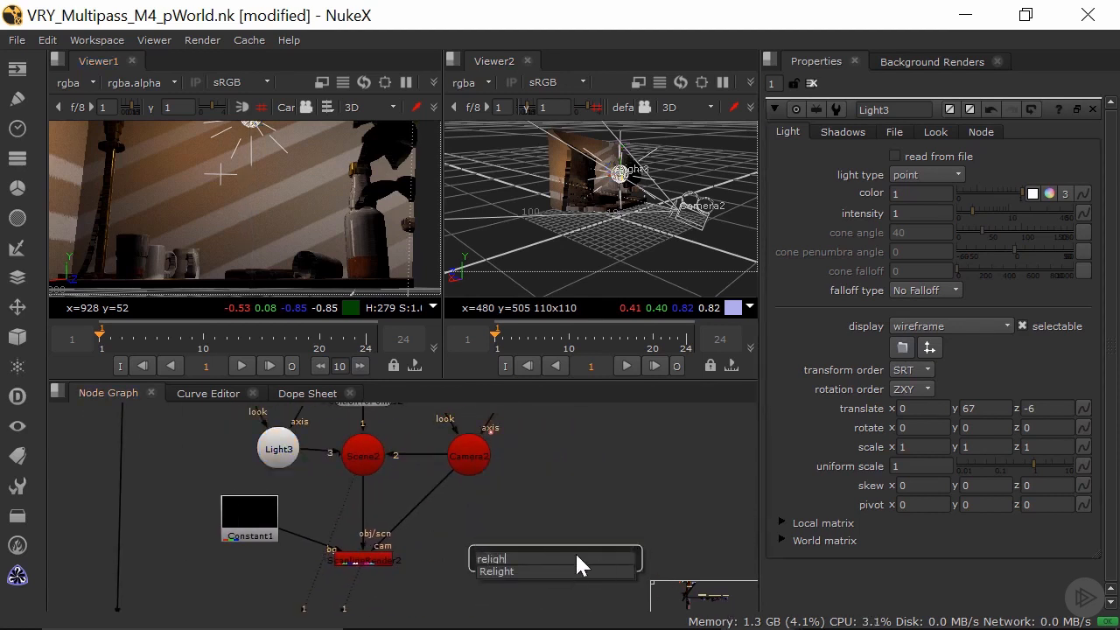
{"action": "left_click", "coordinate": [583, 573]}
{"action": "scroll", "coordinate": [561, 560], "scroll_direction": "up", "scroll_amount": 3}
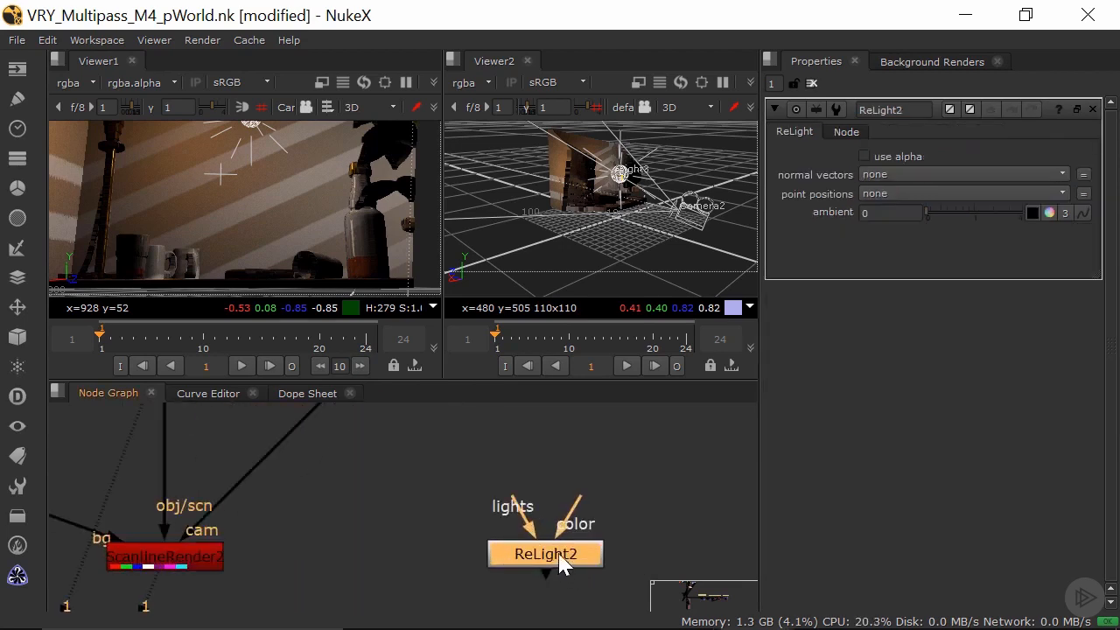
Step: Move the ReLight node up beside PositionToPoints and connect its color input to the image source upstream
{"action": "left_click_drag", "start_coordinate": [560, 555], "coordinate": [572, 505]}
{"action": "scroll", "coordinate": [570, 505], "scroll_direction": "down", "scroll_amount": 3}
{"action": "middle_click_drag", "start_coordinate": [559, 504], "coordinate": [606, 607]}
{"action": "left_click_drag", "start_coordinate": [606, 607], "coordinate": [383, 473]}
{"action": "middle_click_drag", "start_coordinate": [384, 473], "coordinate": [495, 516]}
{"action": "left_click_drag", "start_coordinate": [495, 516], "coordinate": [362, 510]}
{"action": "middle_click_drag", "start_coordinate": [389, 525], "coordinate": [397, 611]}
{"action": "left_click_drag", "start_coordinate": [394, 569], "coordinate": [356, 526]}
{"action": "middle_click_drag", "start_coordinate": [313, 428], "coordinate": [355, 527]}
{"action": "left_click_drag", "start_coordinate": [355, 527], "coordinate": [339, 467]}
{"action": "middle_click_drag", "start_coordinate": [374, 529], "coordinate": [268, 371]}
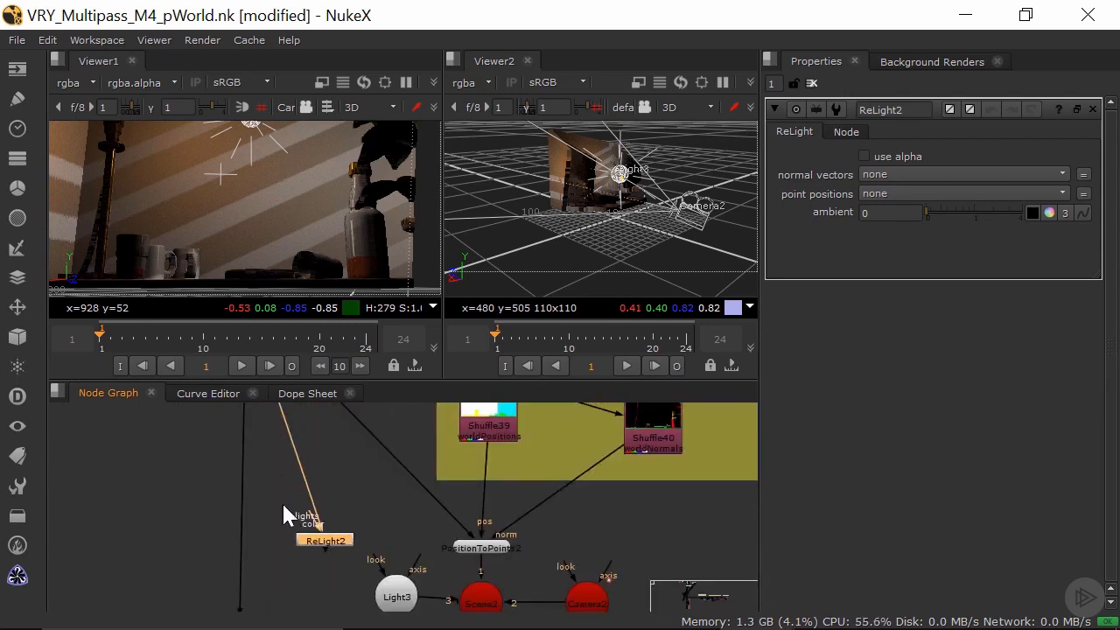
Step: Connect the ReLight node's lights input to the Light and its cam input to the Camera, placing the node beside the Light
{"action": "middle_click_drag", "start_coordinate": [308, 522], "coordinate": [209, 433]}
{"action": "left_click_drag", "start_coordinate": [209, 433], "coordinate": [332, 521]}
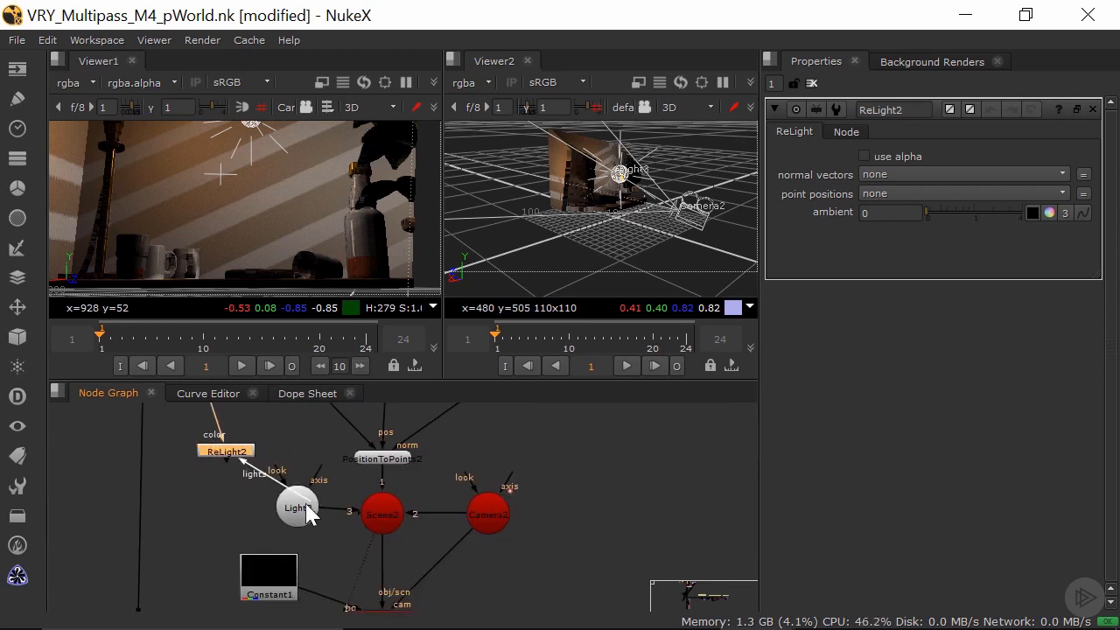
{"action": "left_click_drag", "start_coordinate": [244, 452], "coordinate": [229, 516]}
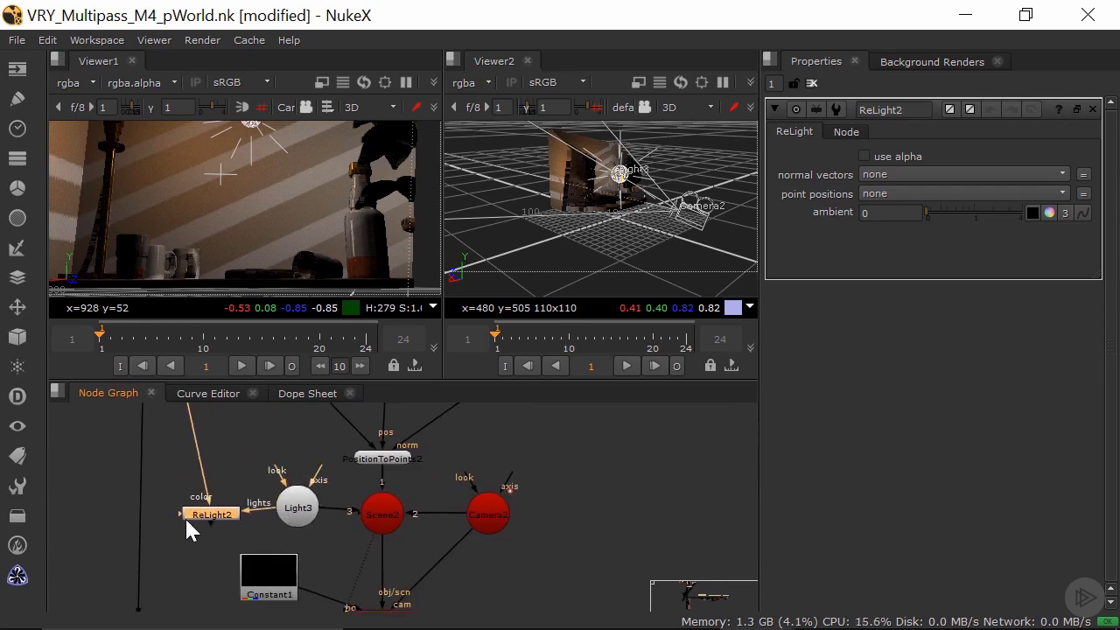
{"action": "left_click_drag", "start_coordinate": [167, 532], "coordinate": [499, 511]}
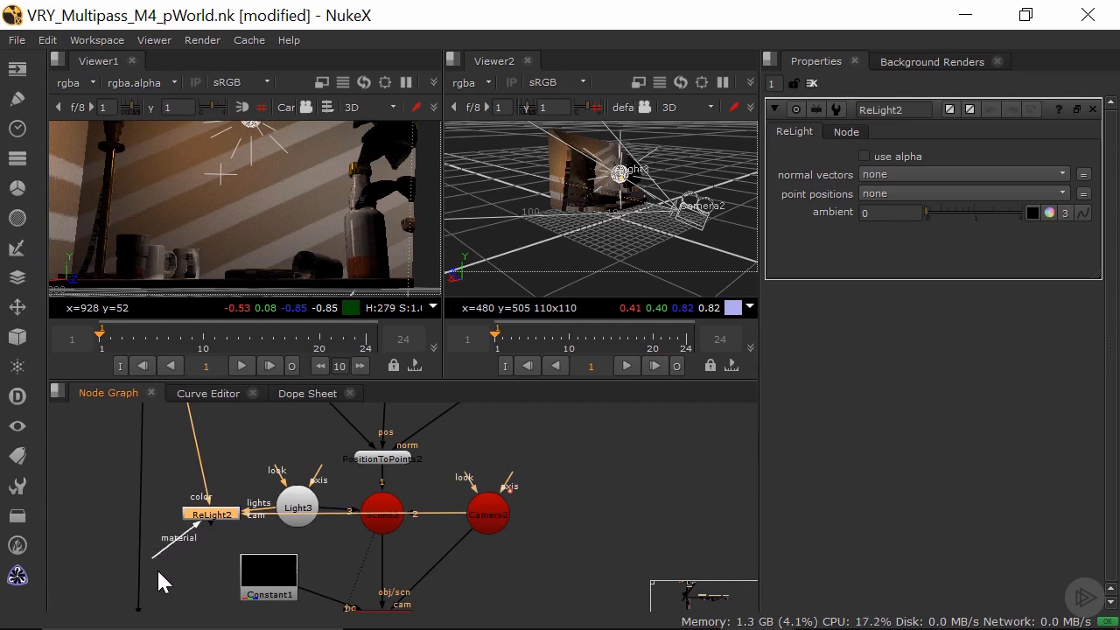
{"action": "left_click_drag", "start_coordinate": [154, 557], "coordinate": [211, 545]}
{"action": "left_click", "coordinate": [248, 435]}
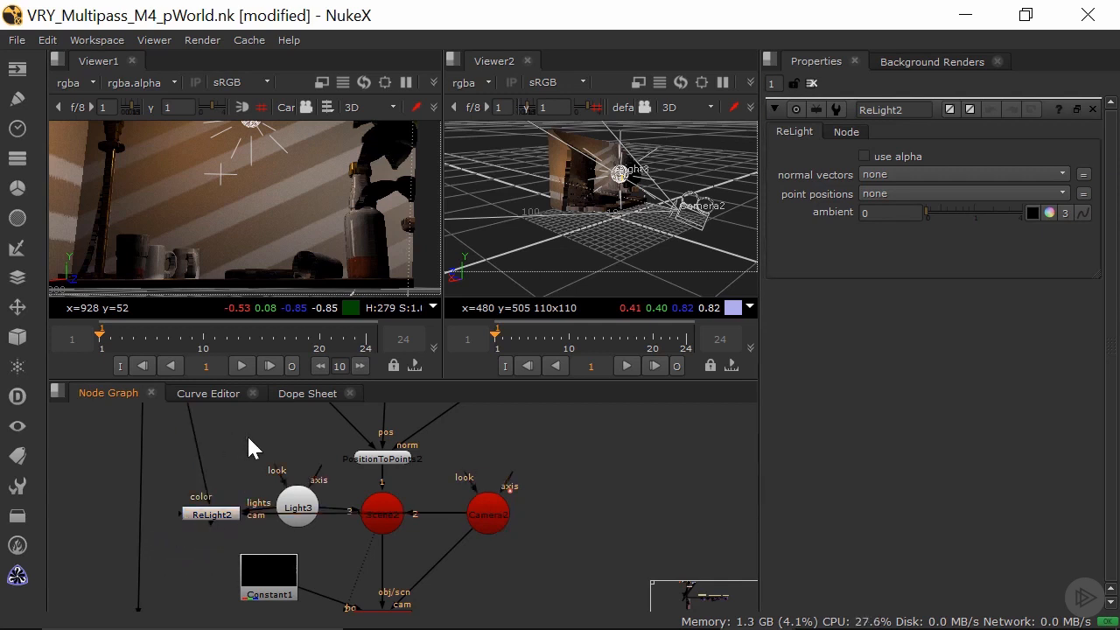
Step: View the ReLight node's output in Viewer1 and switch that viewer to 2D
{"action": "left_click", "coordinate": [220, 513]}
{"action": "left_click", "coordinate": [604, 198]}
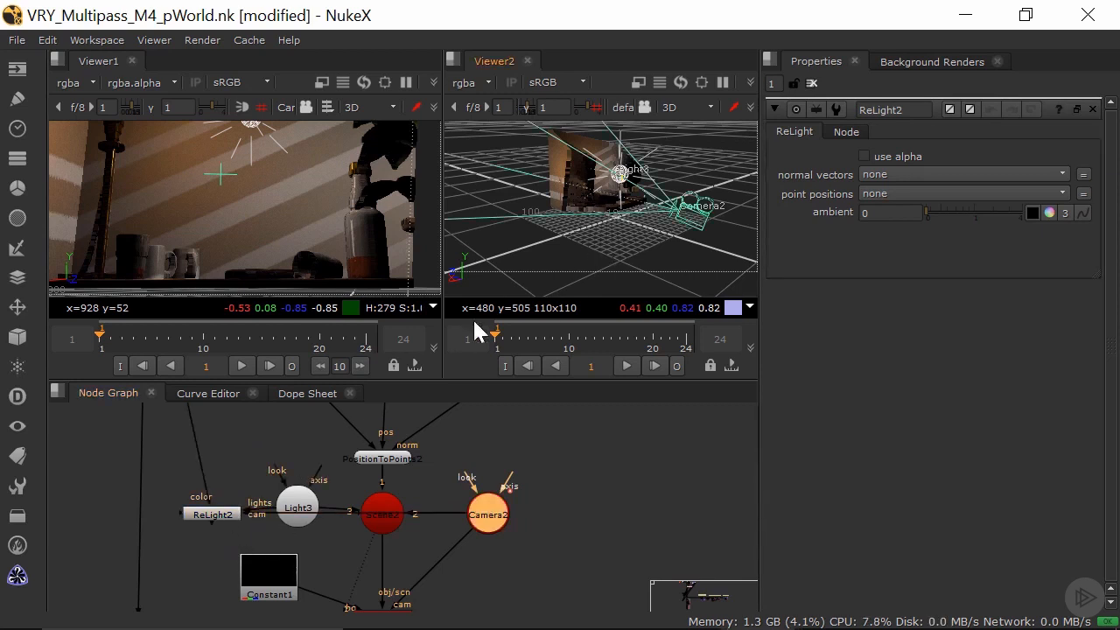
{"action": "left_click", "coordinate": [278, 263]}
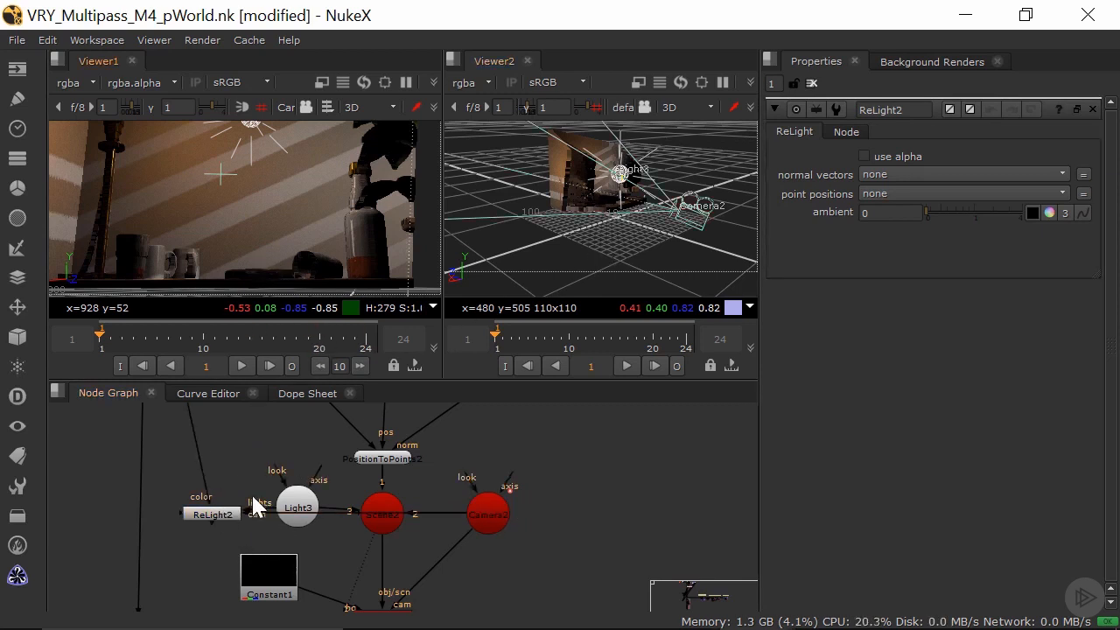
{"action": "left_click", "coordinate": [211, 516]}
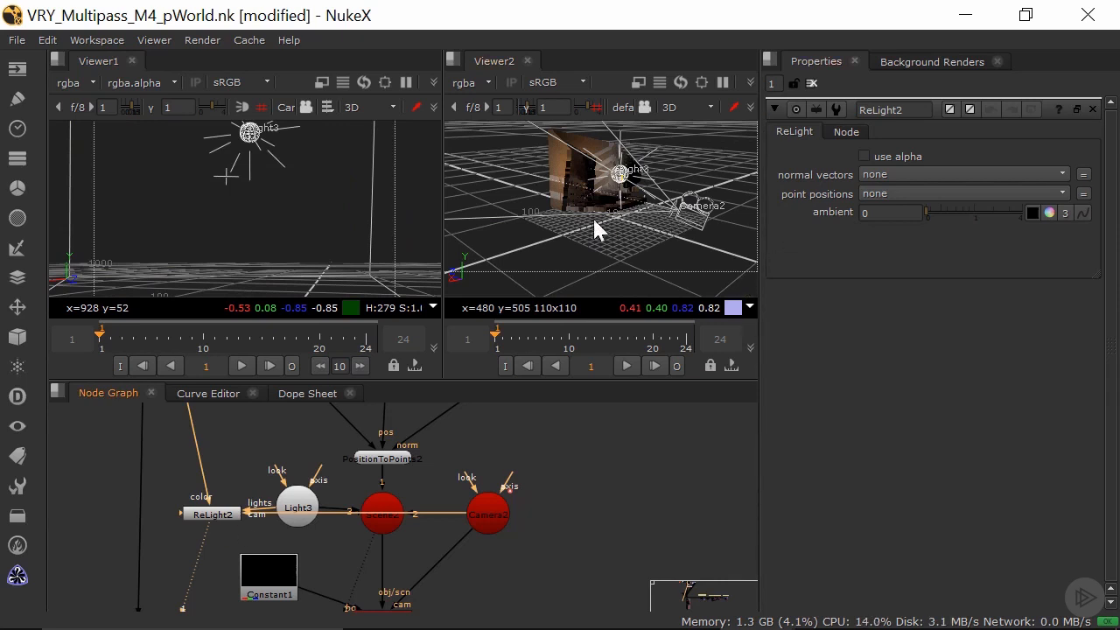
{"action": "double_click", "coordinate": [221, 513]}
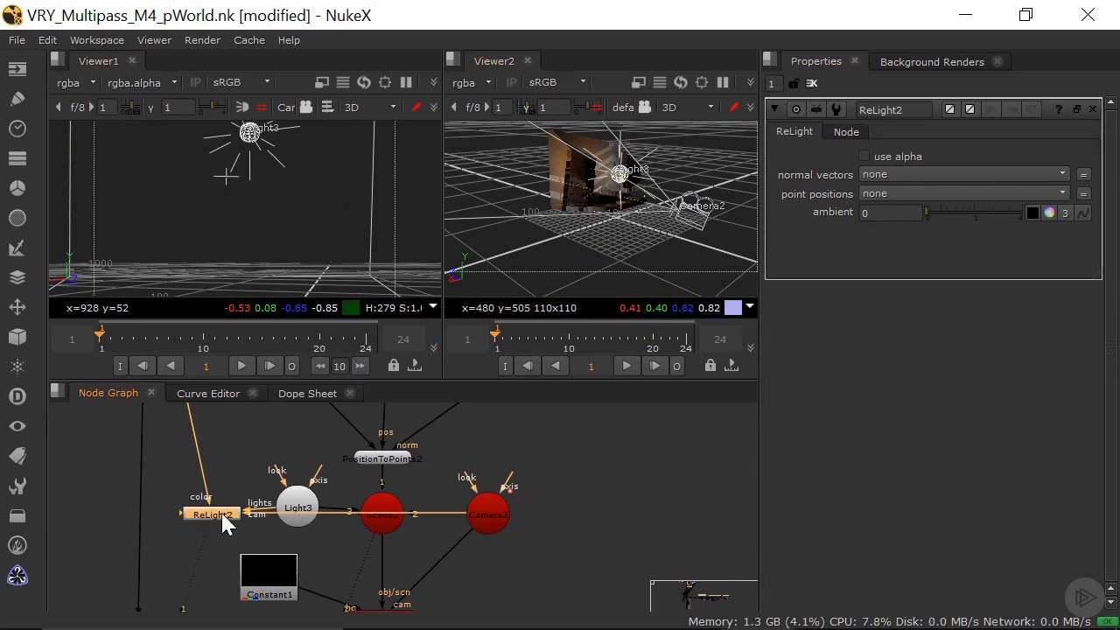
{"action": "left_click", "coordinate": [382, 185]}
{"action": "key", "text": "Tab"}
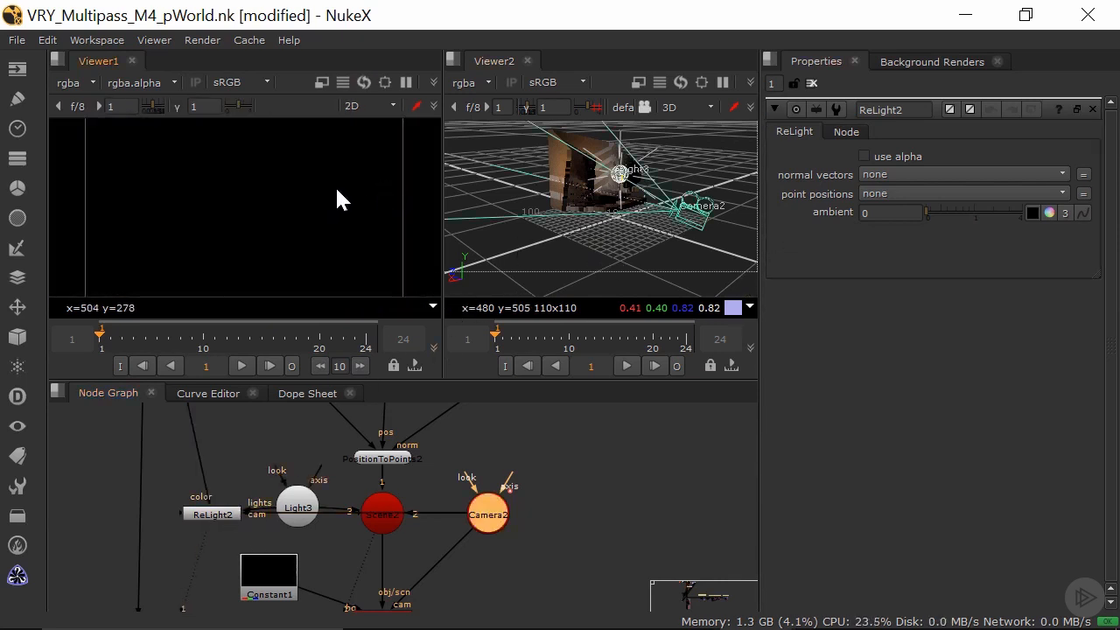
{"action": "key", "text": "Tab"}
{"action": "key", "text": "Tab"}
Step: Add a Phong node above the ReLight node and connect it to ReLight's material input
{"action": "left_click", "coordinate": [243, 447]}
{"action": "key", "text": "Tab"}
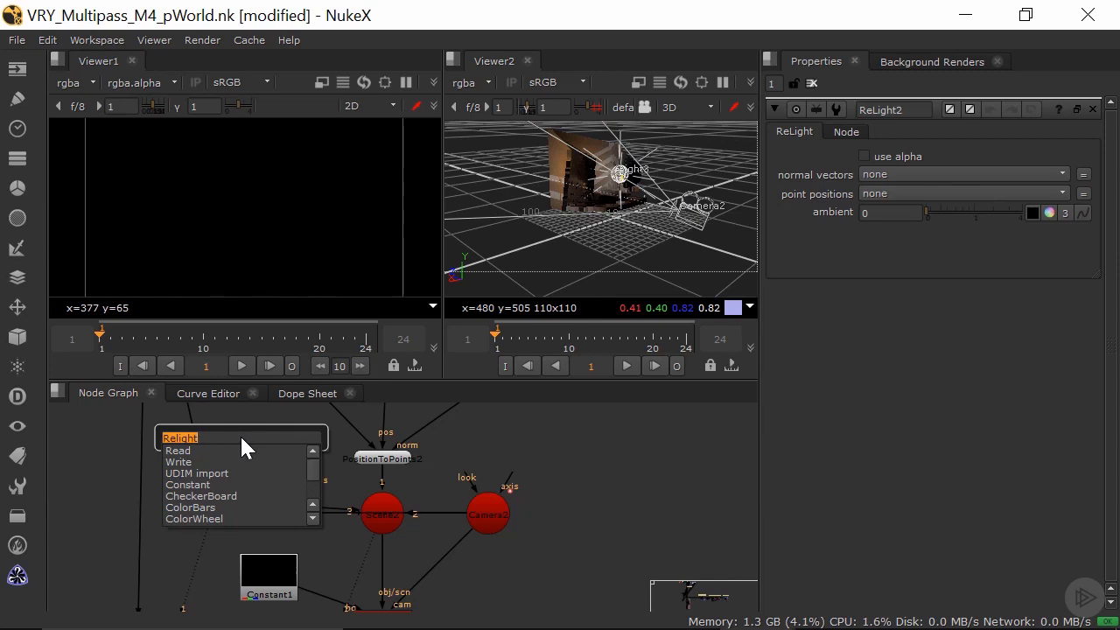
{"action": "type", "text": "phong"}
{"action": "key", "text": "Return"}
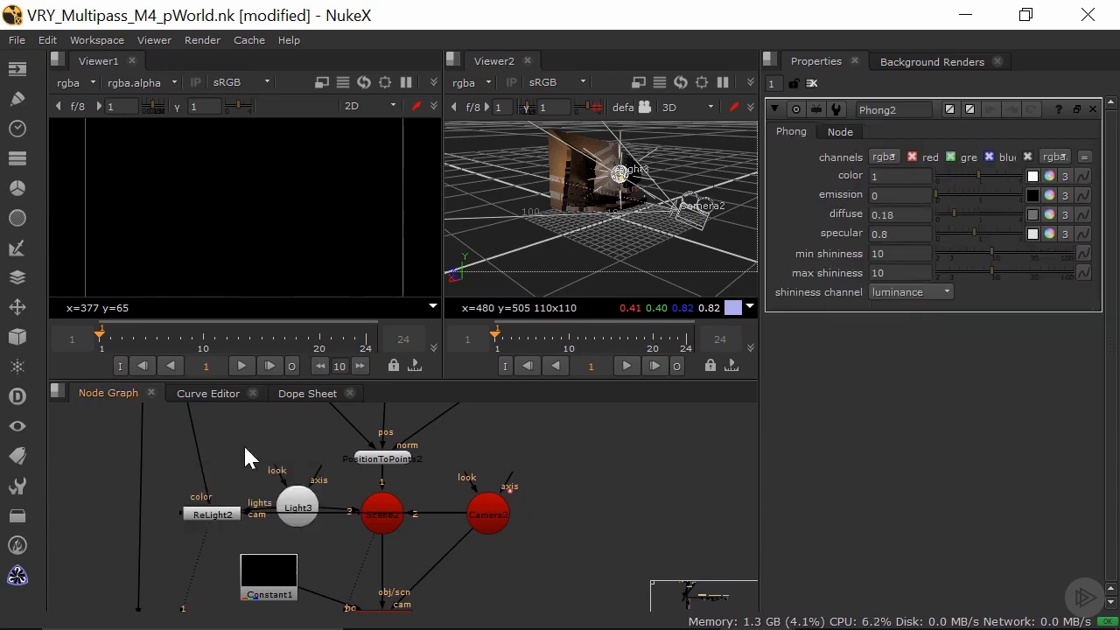
{"action": "left_click_drag", "start_coordinate": [236, 436], "coordinate": [205, 512]}
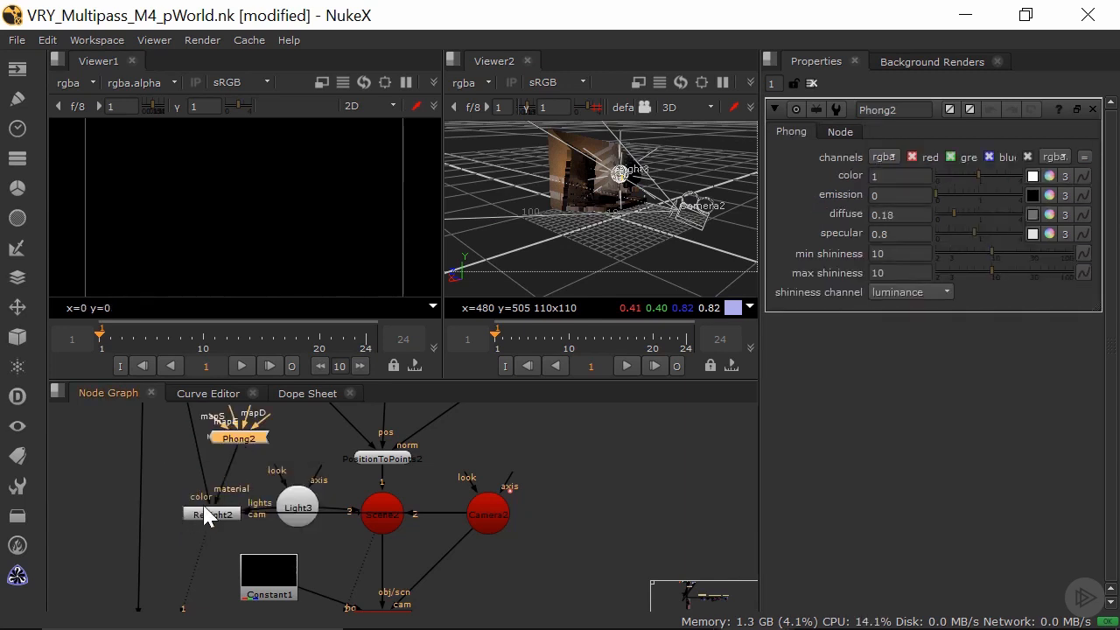
Step: Set the ReLight node's normal vectors to worldNormals and its point positions to worldPositions
{"action": "left_click", "coordinate": [207, 513]}
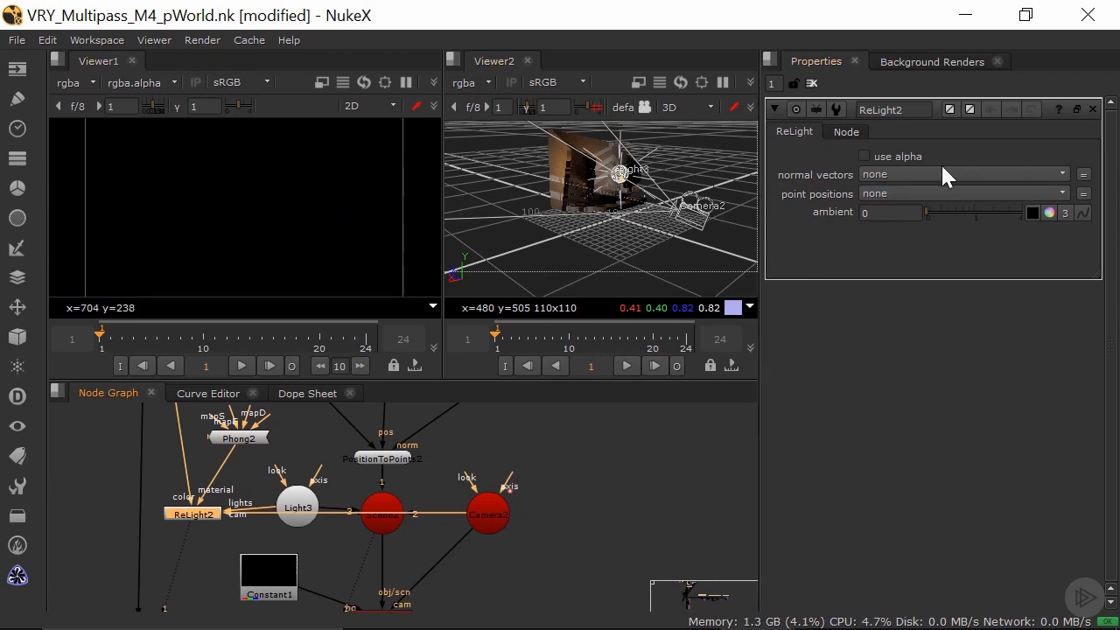
{"action": "left_click", "coordinate": [890, 174]}
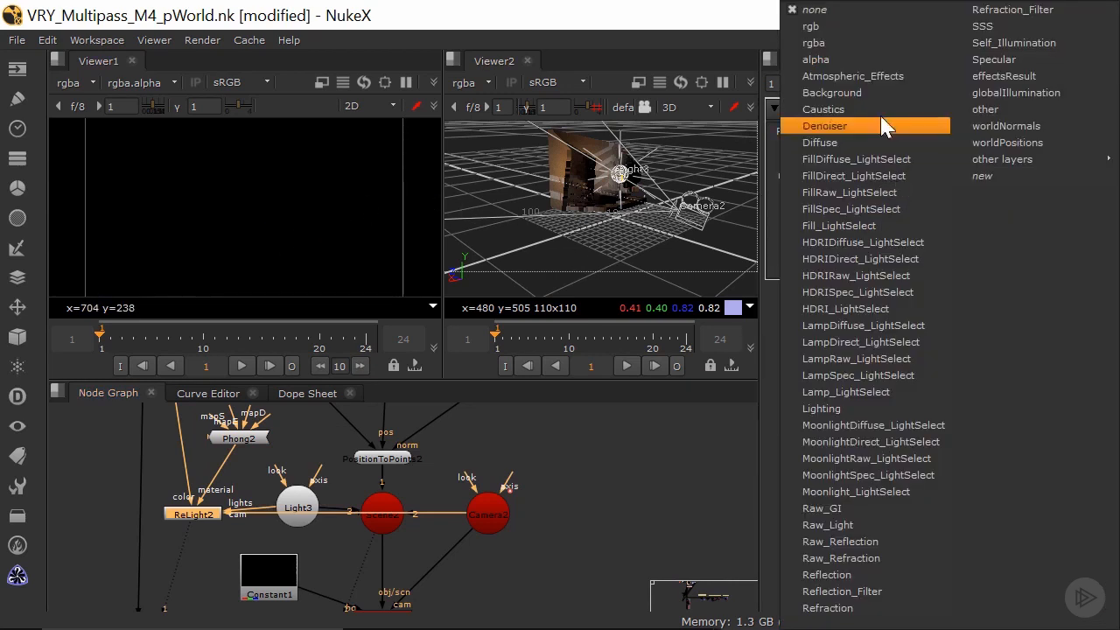
{"action": "left_click", "coordinate": [973, 125]}
{"action": "left_click", "coordinate": [894, 186]}
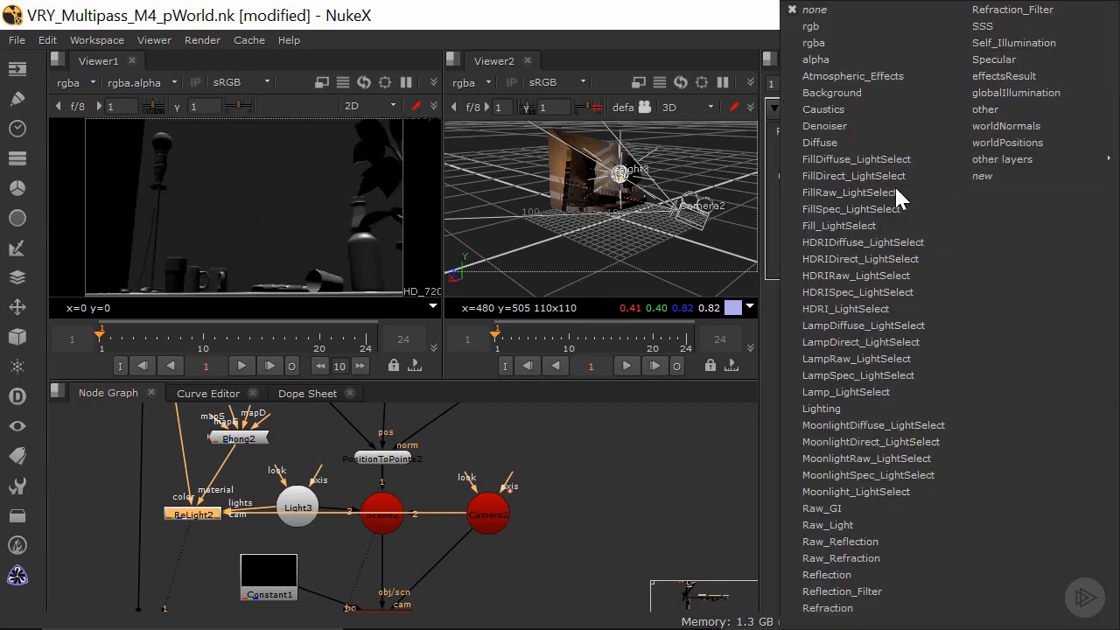
{"action": "left_click", "coordinate": [192, 238]}
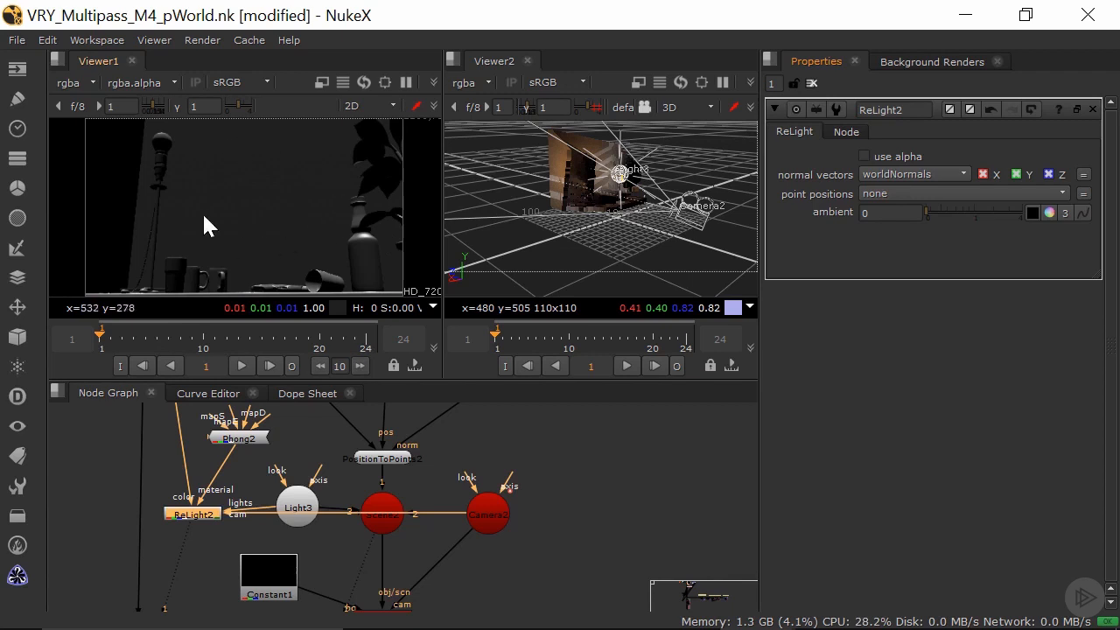
{"action": "left_click", "coordinate": [901, 196]}
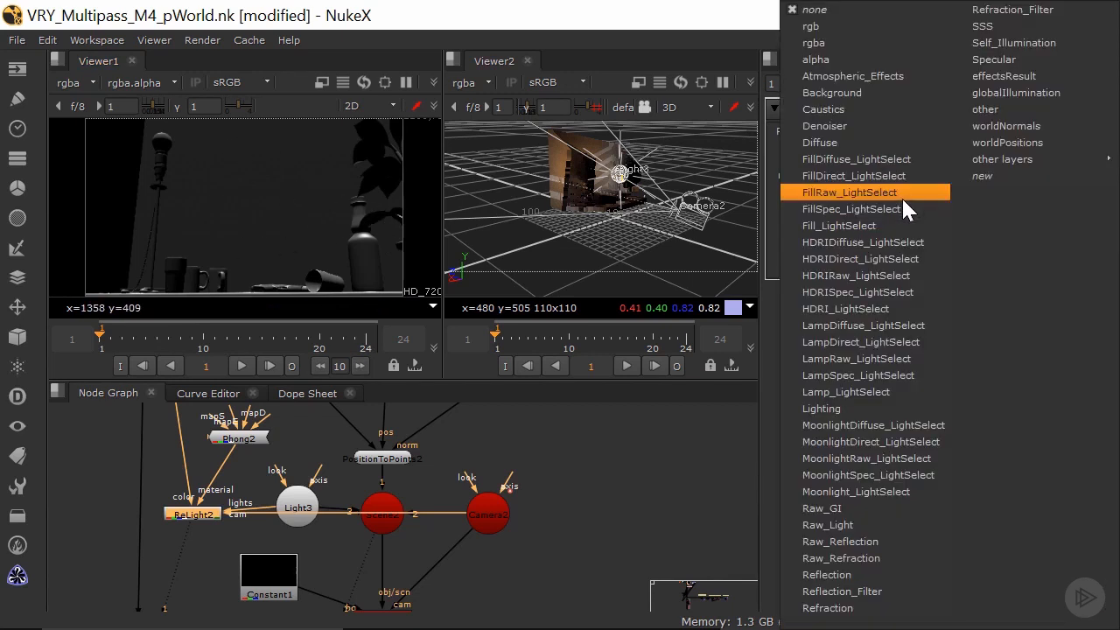
{"action": "mouse_move", "coordinate": [967, 168]}
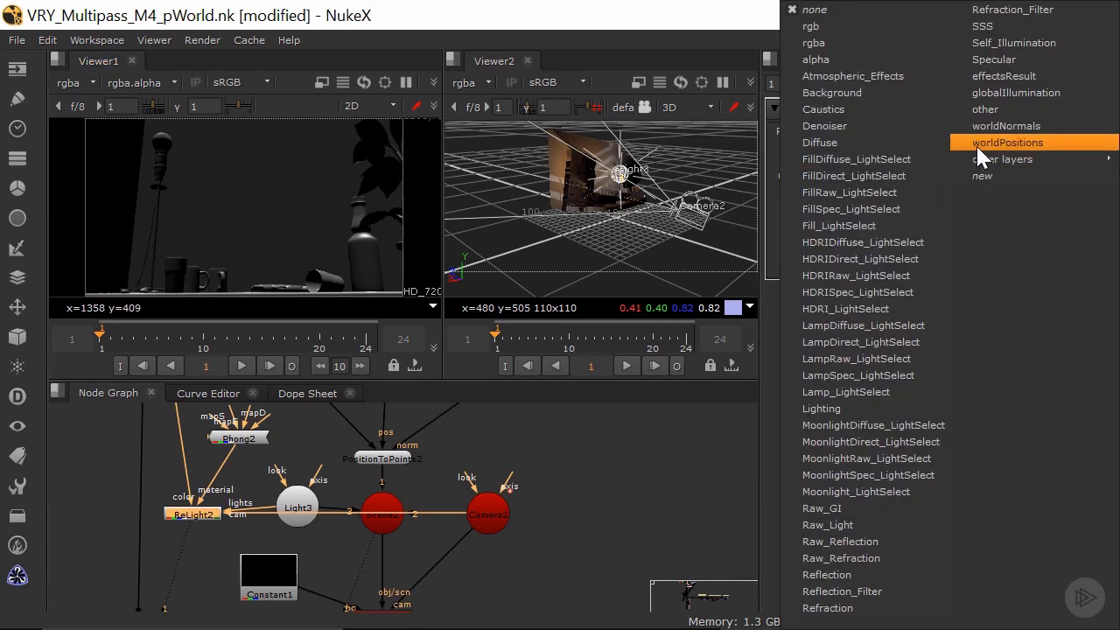
{"action": "left_click", "coordinate": [975, 143]}
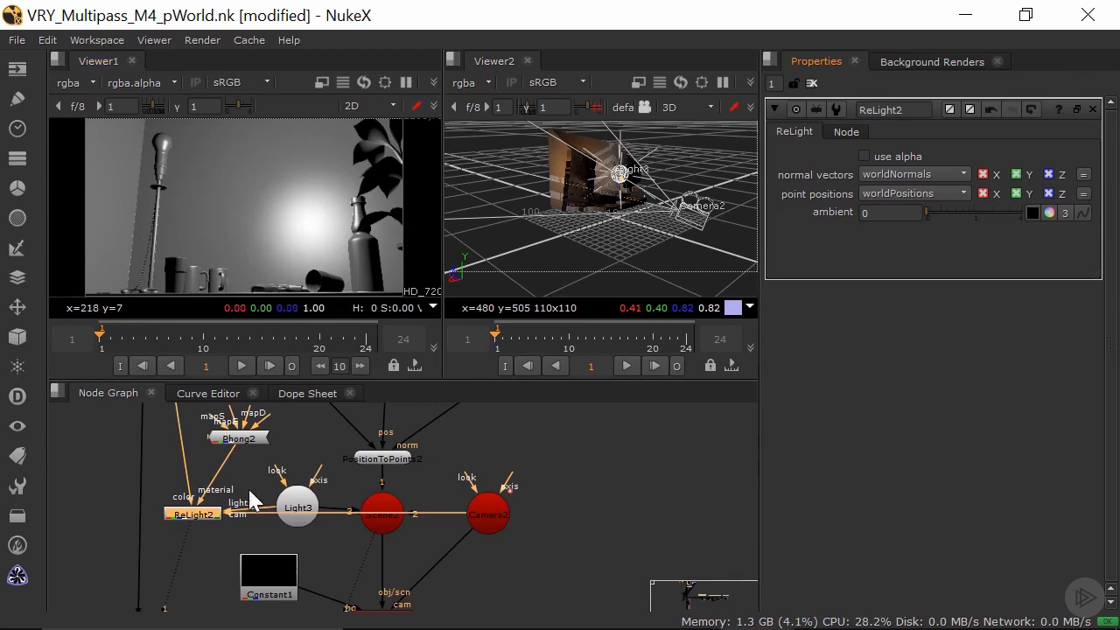
Step: Move the Light node slightly up in the node graph and shift the light in the 3D scene to about y 76, z 35
{"action": "left_click_drag", "start_coordinate": [302, 503], "coordinate": [302, 484]}
{"action": "double_click", "coordinate": [302, 484]}
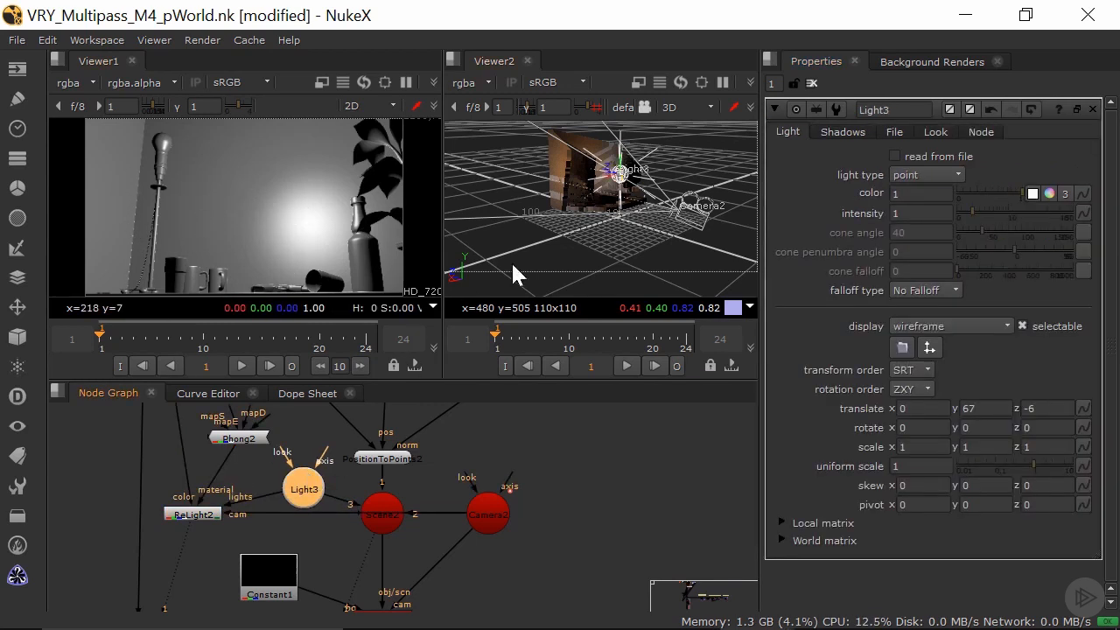
{"action": "mouse_move", "coordinate": [621, 172]}
{"action": "left_mouse_down"}
{"action": "mouse_move", "coordinate": [608, 155]}
{"action": "mouse_move", "coordinate": [574, 149]}
{"action": "mouse_move", "coordinate": [600, 145]}
{"action": "mouse_move", "coordinate": [604, 158]}
{"action": "left_mouse_up"}
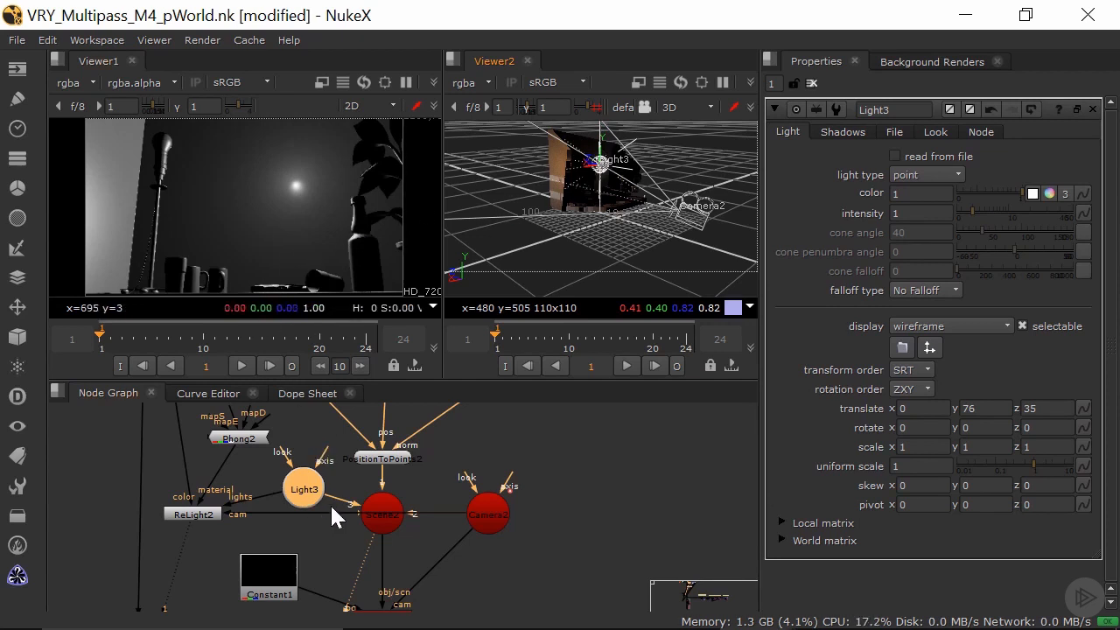
Step: Set the Phong node's diffuse to 0
{"action": "left_click", "coordinate": [254, 443]}
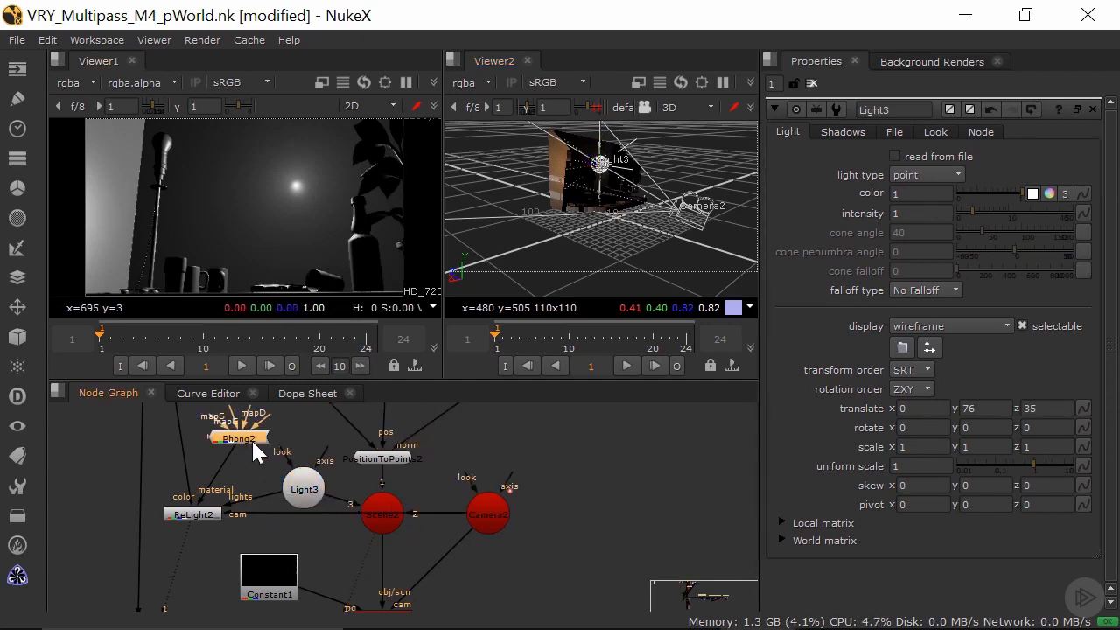
{"action": "double_click", "coordinate": [252, 443]}
{"action": "left_click_drag", "start_coordinate": [948, 213], "coordinate": [915, 210]}
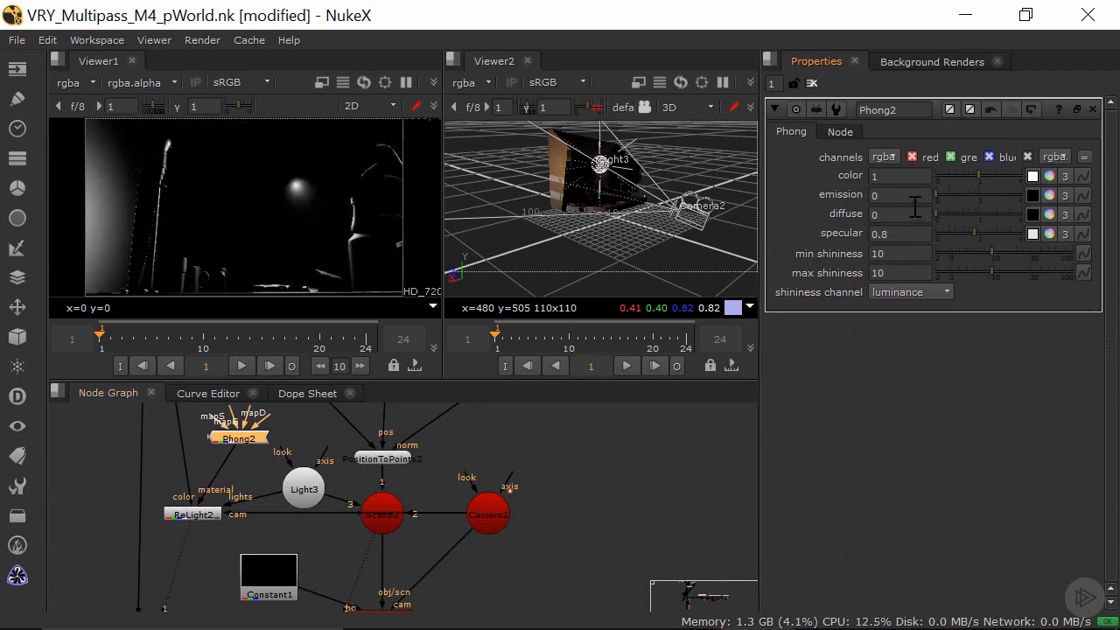
Step: Reposition the light in the 3D scene to about x 15, y 63, z 48
{"action": "left_click", "coordinate": [601, 155]}
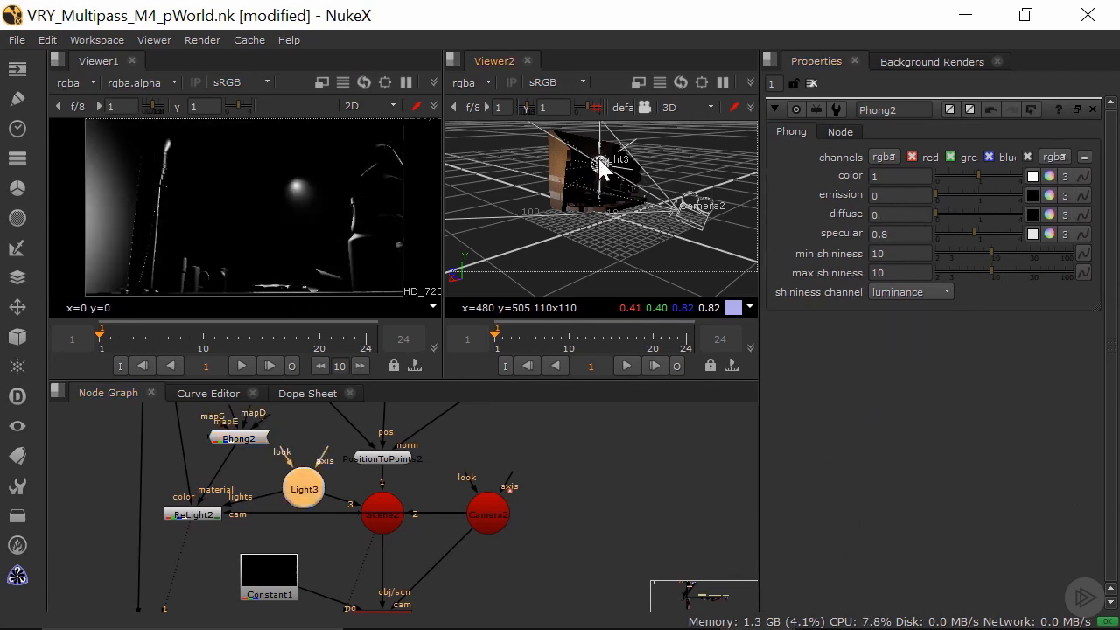
{"action": "double_click", "coordinate": [601, 154]}
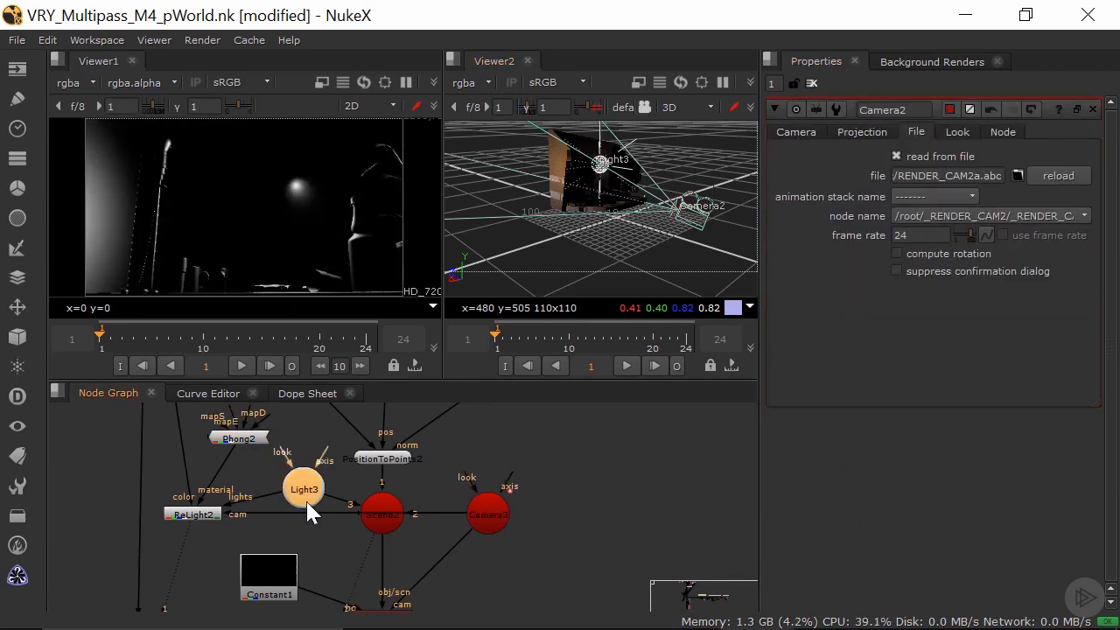
{"action": "double_click", "coordinate": [304, 494]}
{"action": "left_click", "coordinate": [600, 159]}
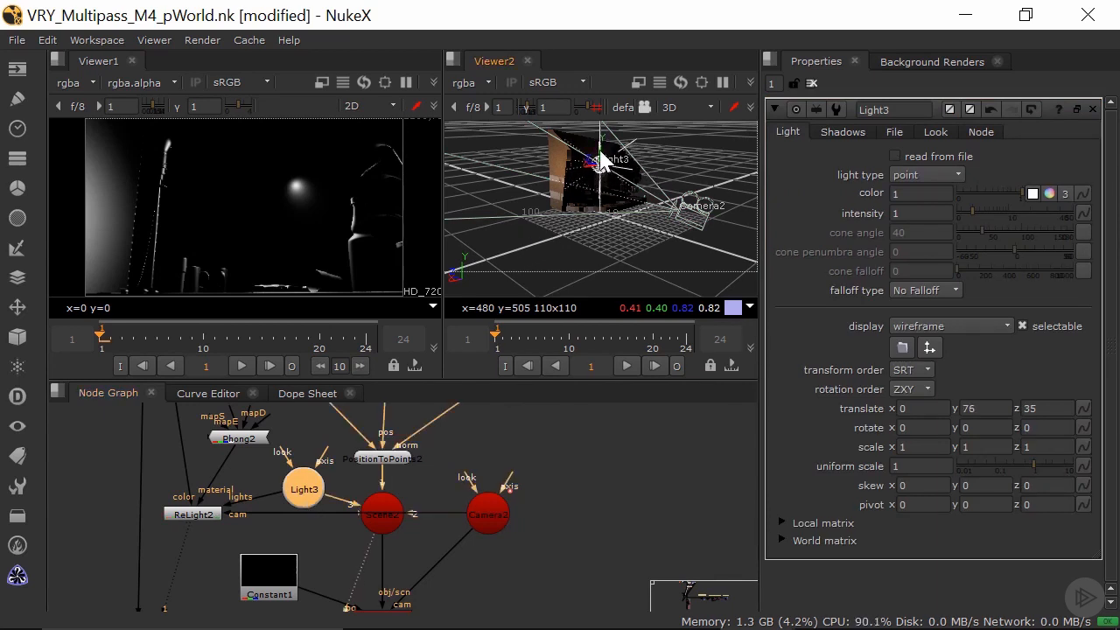
{"action": "left_click_drag", "start_coordinate": [601, 158], "coordinate": [598, 193]}
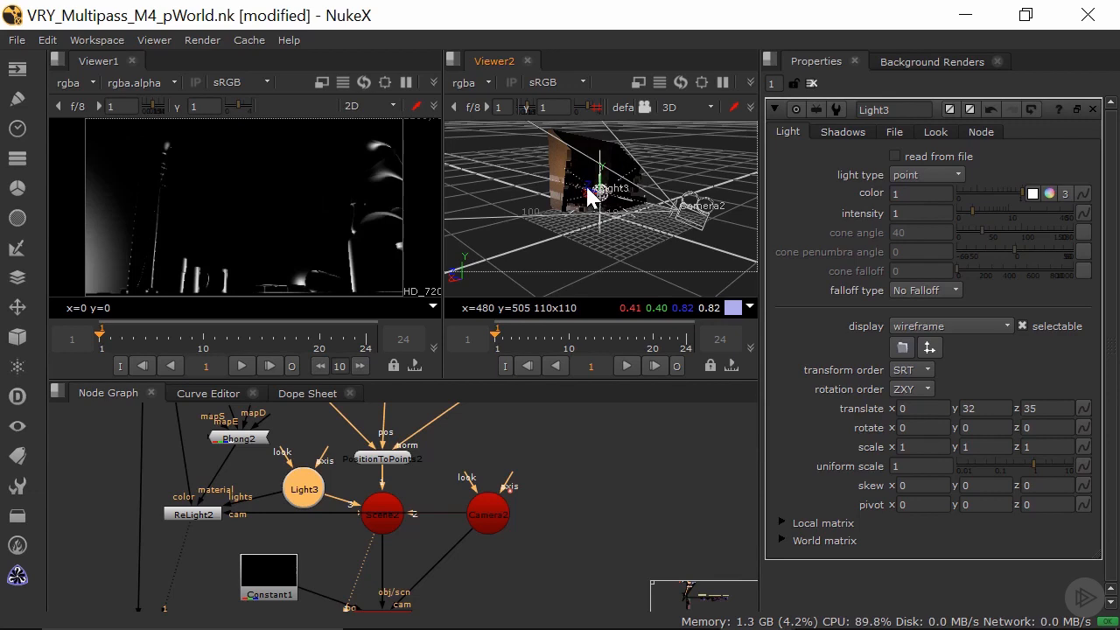
{"action": "left_click_drag", "start_coordinate": [588, 194], "coordinate": [529, 280]}
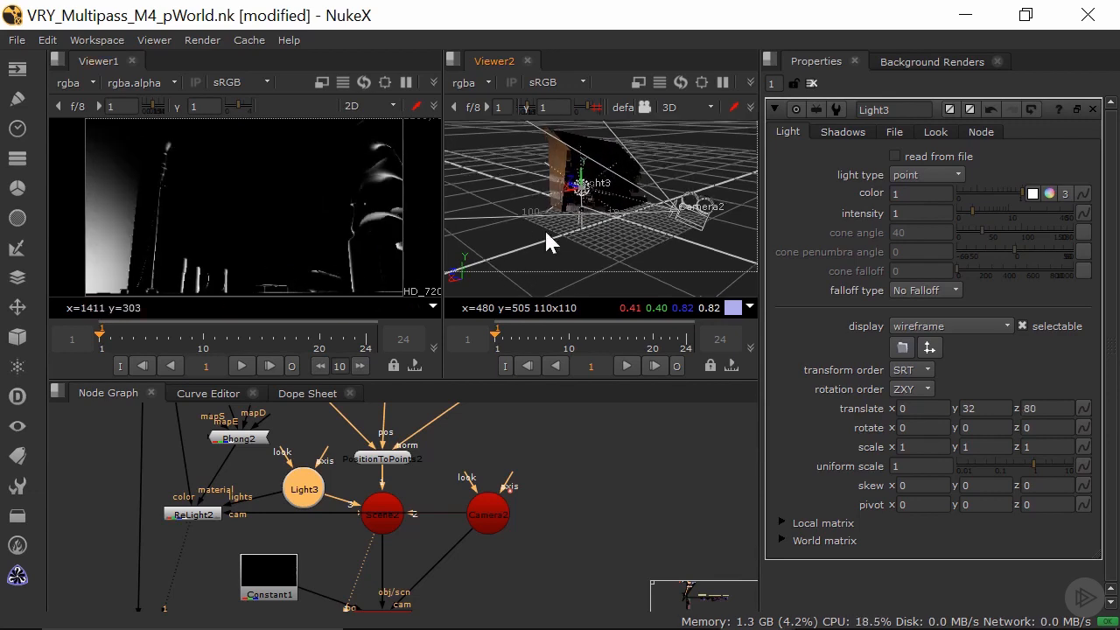
{"action": "left_click_drag", "start_coordinate": [547, 243], "coordinate": [631, 182], "text": "ctrl"}
{"action": "left_click_drag", "start_coordinate": [592, 216], "coordinate": [725, 204], "text": "ctrl"}
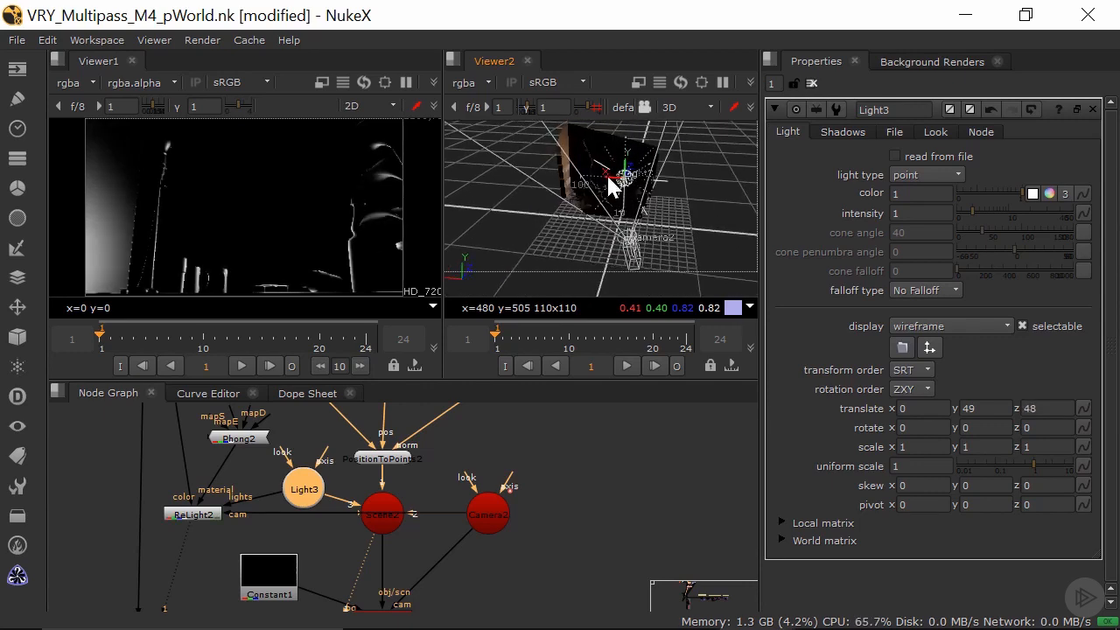
{"action": "mouse_move", "coordinate": [606, 176]}
{"action": "left_mouse_down"}
{"action": "mouse_move", "coordinate": [590, 182]}
{"action": "mouse_move", "coordinate": [602, 161]}
{"action": "mouse_move", "coordinate": [617, 163]}
{"action": "mouse_move", "coordinate": [618, 177]}
{"action": "mouse_move", "coordinate": [615, 165]}
{"action": "left_mouse_up"}
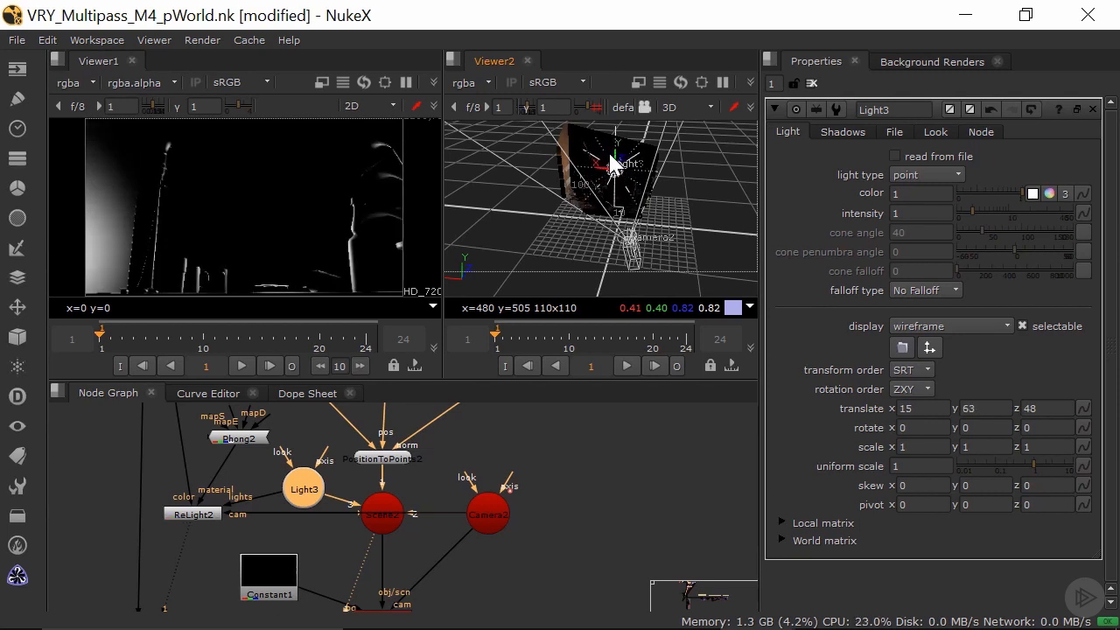
Step: Add a Merge node below and to the left of the ReLight node, and view the source render in Viewer2
{"action": "scroll", "coordinate": [281, 523], "scroll_direction": "down", "scroll_amount": 4}
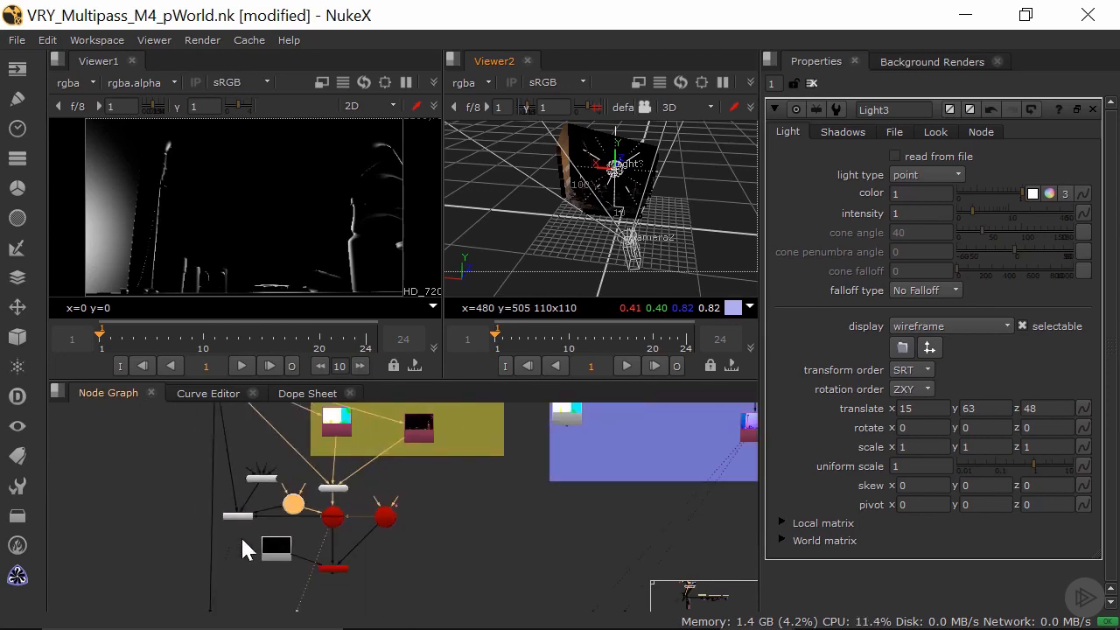
{"action": "middle_click_drag", "start_coordinate": [245, 545], "coordinate": [338, 505]}
{"action": "left_click", "coordinate": [242, 513]}
{"action": "key", "text": "m"}
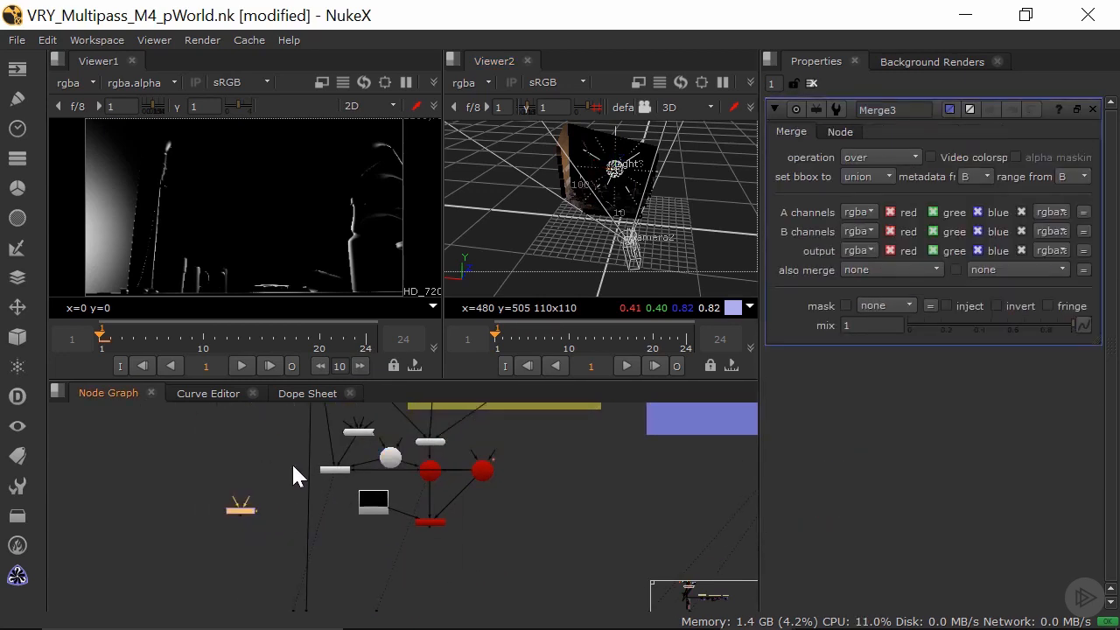
{"action": "middle_click_drag", "start_coordinate": [281, 459], "coordinate": [271, 526]}
{"action": "left_click_drag", "start_coordinate": [270, 525], "coordinate": [258, 539]}
{"action": "middle_click_drag", "start_coordinate": [270, 484], "coordinate": [263, 515]}
{"action": "left_click", "coordinate": [296, 422]}
{"action": "key", "text": "1"}
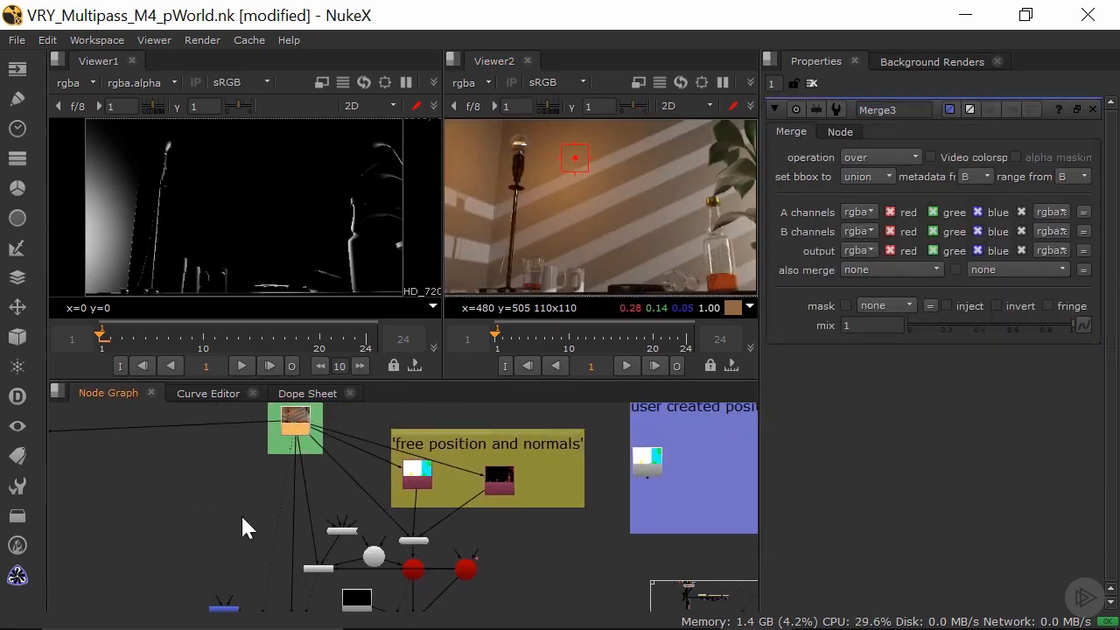
Step: Connect the Merge node's A input to ReLight and its B input to the source render, with the operation set to plus
{"action": "left_click_drag", "start_coordinate": [220, 600], "coordinate": [313, 573]}
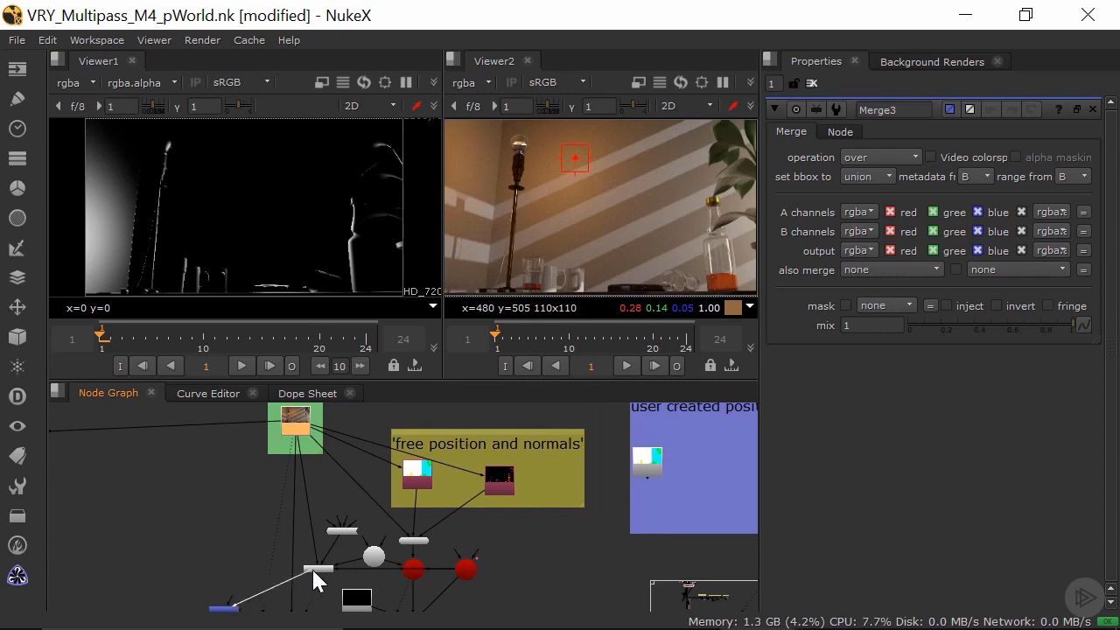
{"action": "left_click", "coordinate": [889, 157]}
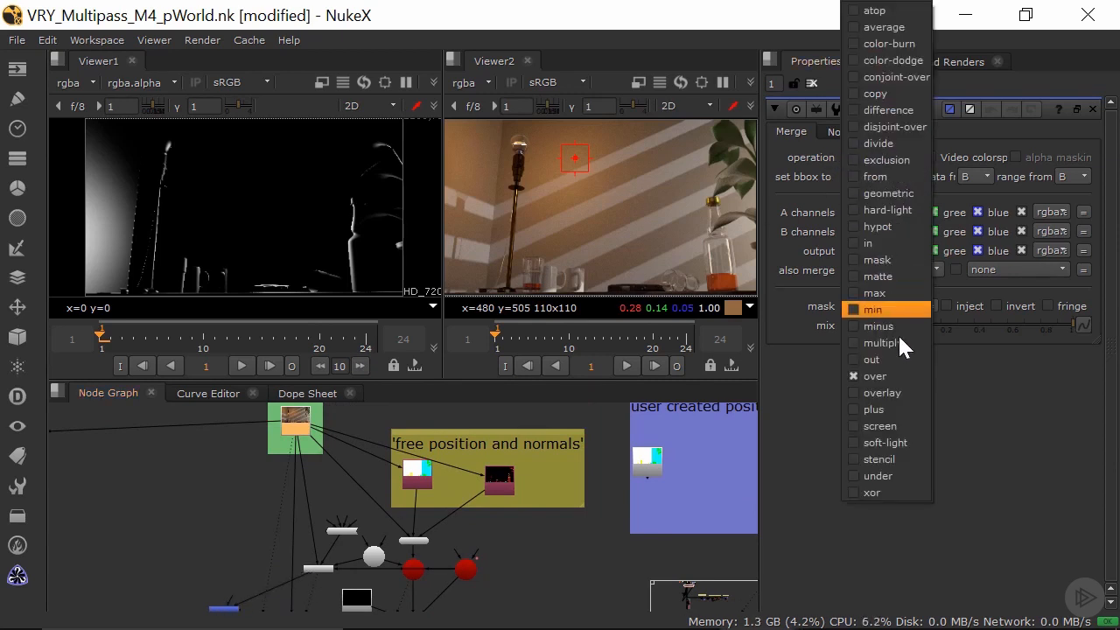
{"action": "left_click", "coordinate": [883, 409]}
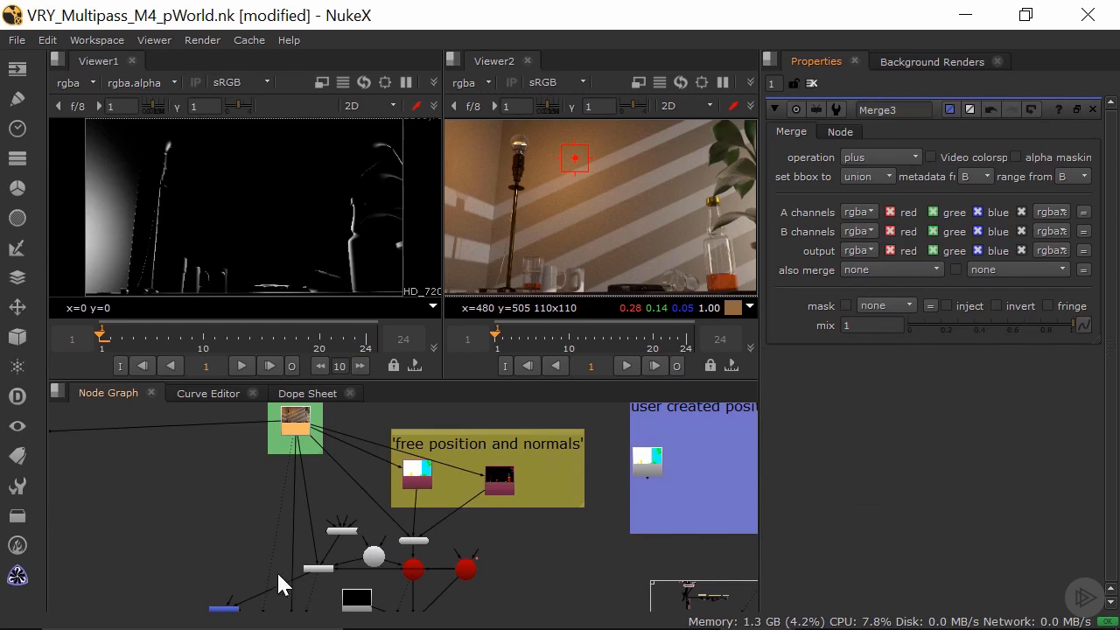
{"action": "left_click_drag", "start_coordinate": [255, 600], "coordinate": [301, 426]}
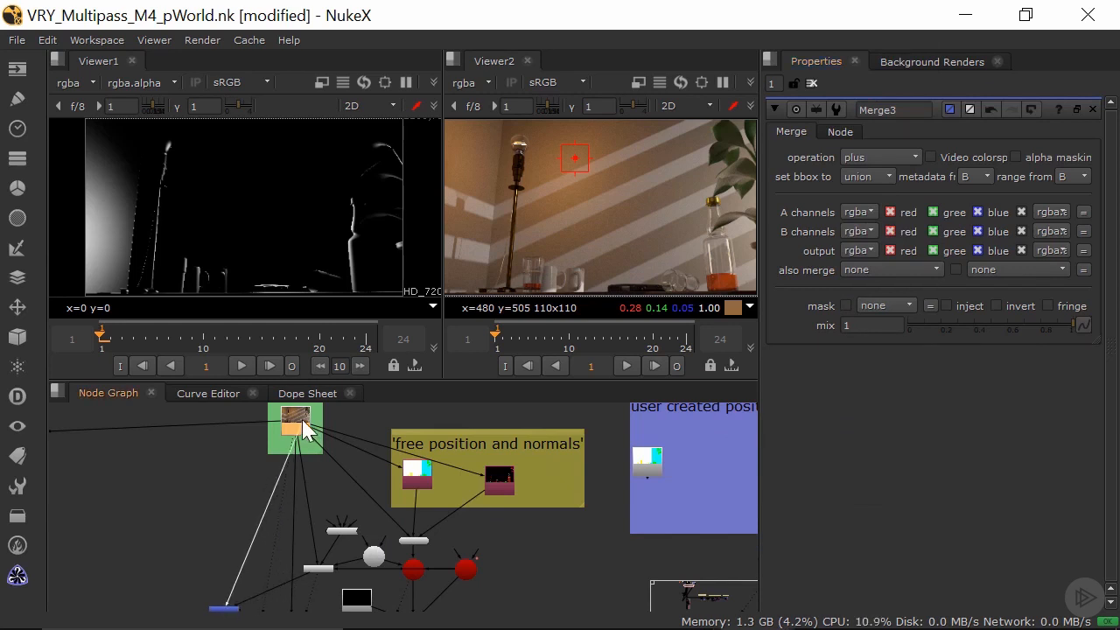
{"action": "middle_click_drag", "start_coordinate": [218, 592], "coordinate": [217, 508]}
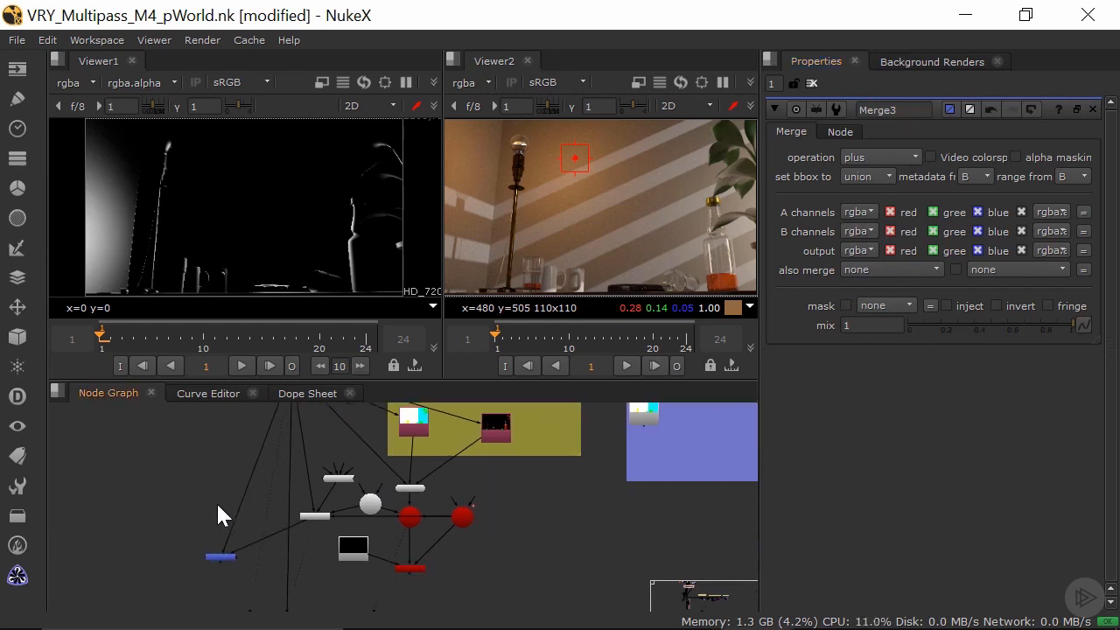
Step: View the Merge node's output in Viewer2 and examine the glasses and bottle on the table up close
{"action": "left_click", "coordinate": [223, 555]}
{"action": "key", "text": "1"}
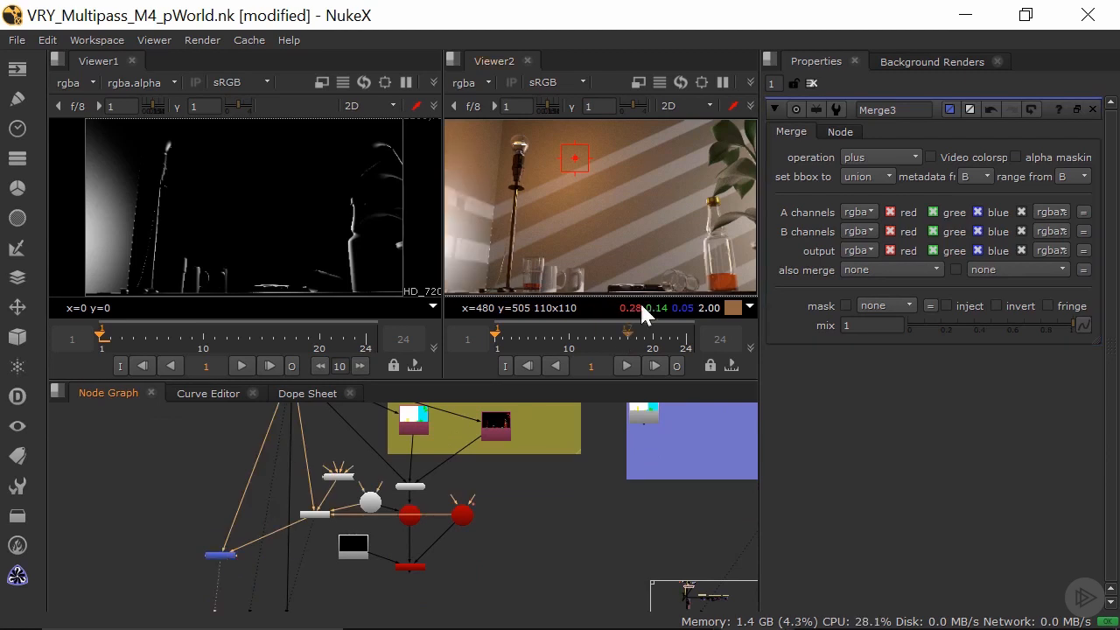
{"action": "middle_click_drag", "start_coordinate": [665, 280], "coordinate": [628, 269]}
{"action": "scroll", "coordinate": [631, 260], "scroll_direction": "up", "scroll_amount": 3}
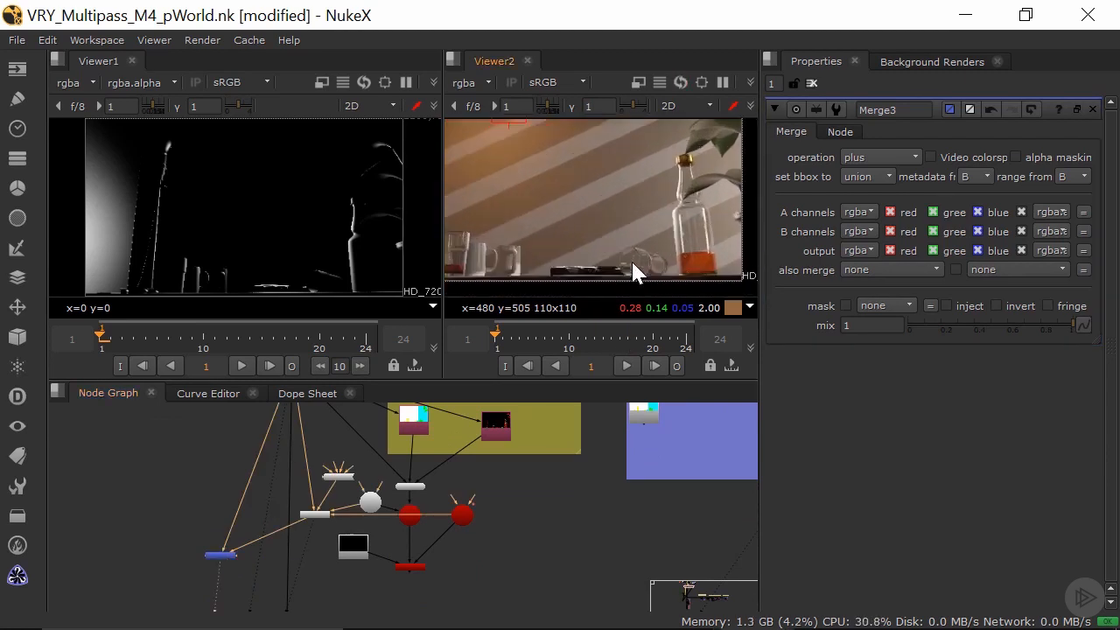
{"action": "scroll", "coordinate": [353, 516], "scroll_direction": "up", "scroll_amount": 3}
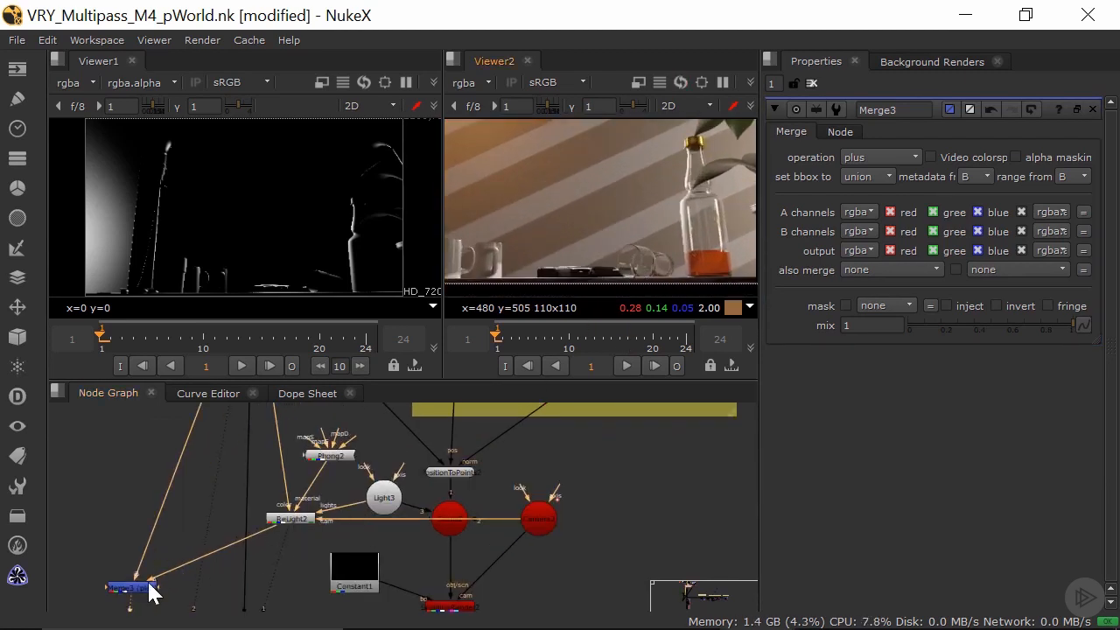
Step: Insert a Grade node between ReLight and the Merge node and set its multiply to 0.35
{"action": "left_click", "coordinate": [187, 548]}
{"action": "key", "text": "g"}
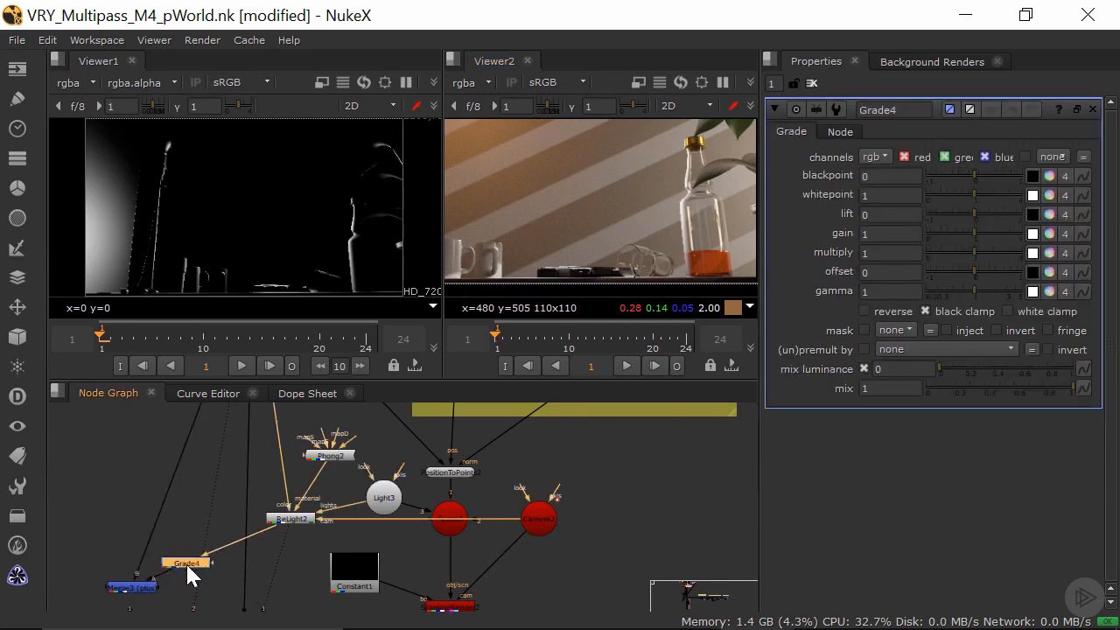
{"action": "left_click_drag", "start_coordinate": [967, 257], "coordinate": [954, 255]}
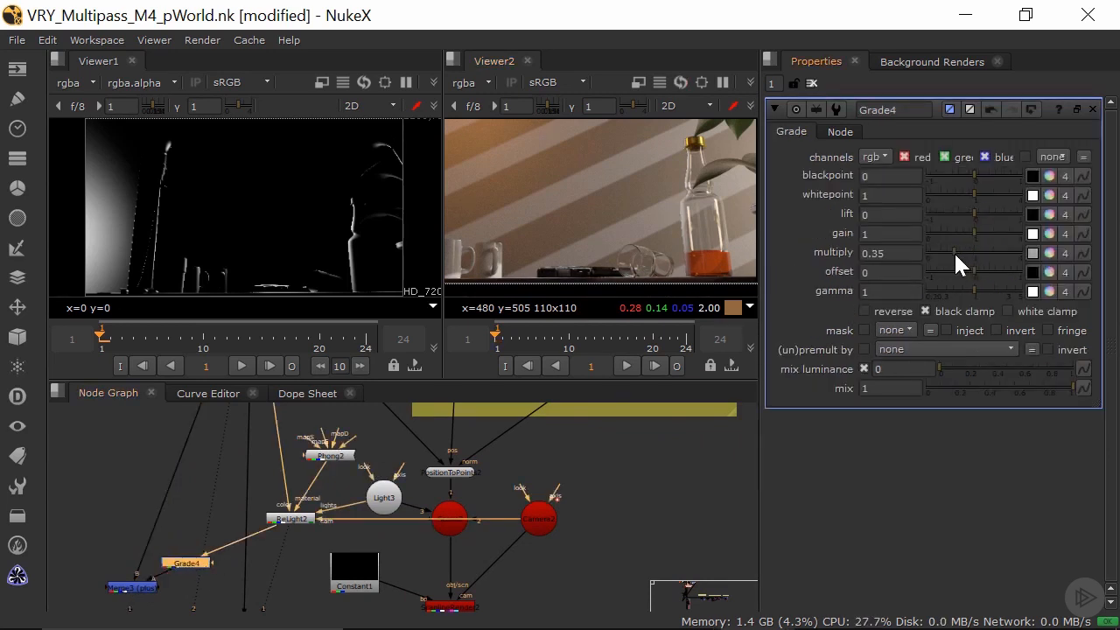
{"action": "scroll", "coordinate": [598, 282], "scroll_direction": "up", "scroll_amount": 2}
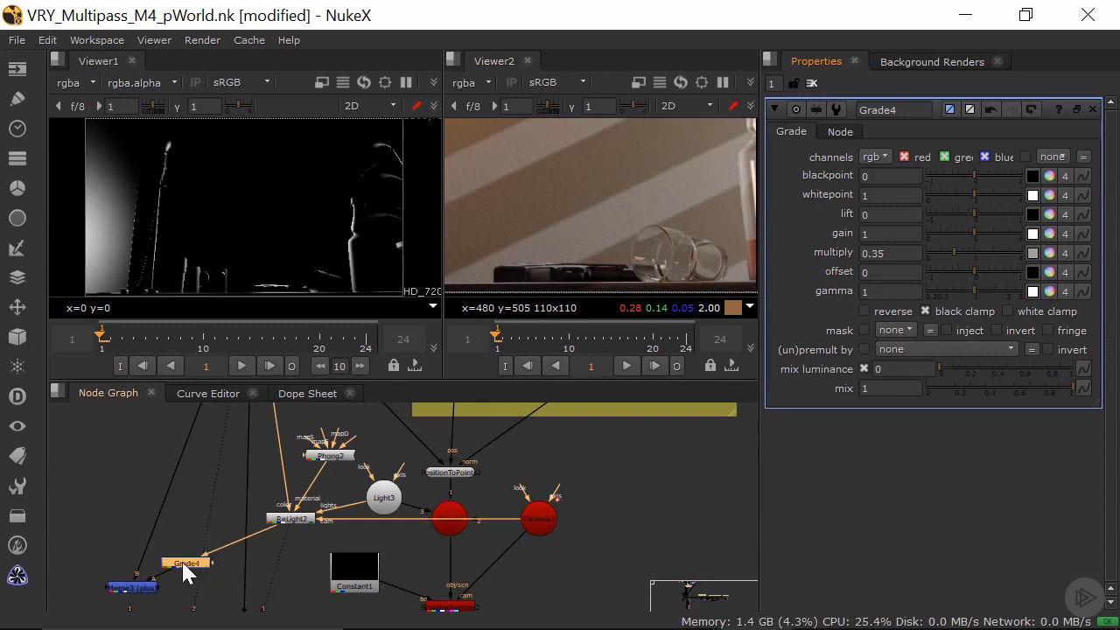
Step: Toggle the Merge node to compare the relit image with the original, and set the Grade node's multiply to 0.14
{"action": "left_click", "coordinate": [133, 588]}
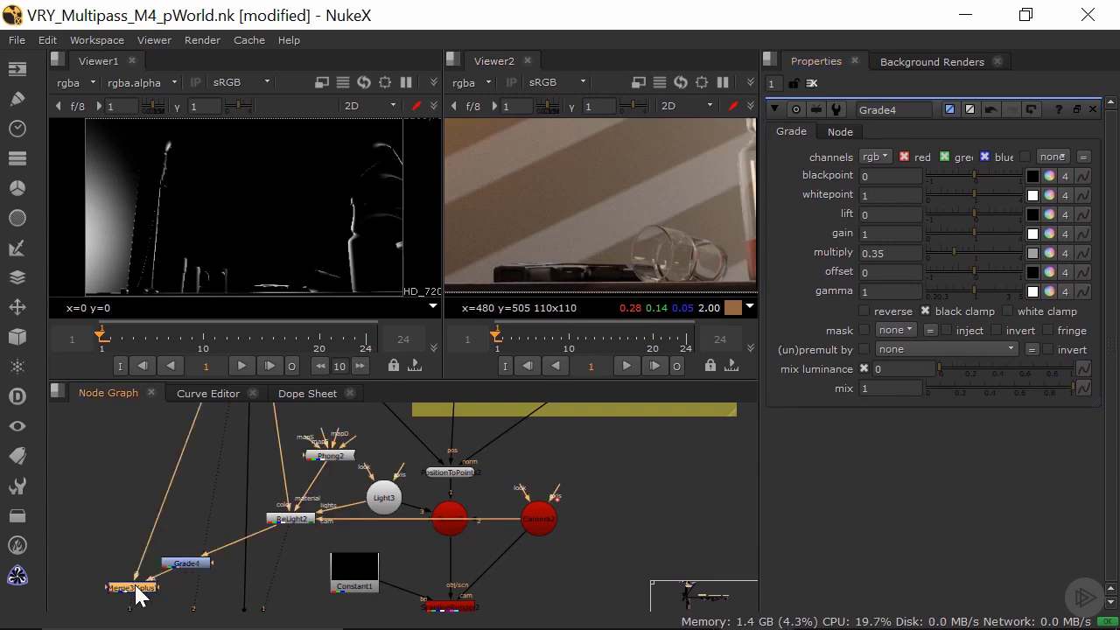
{"action": "key", "text": "d"}
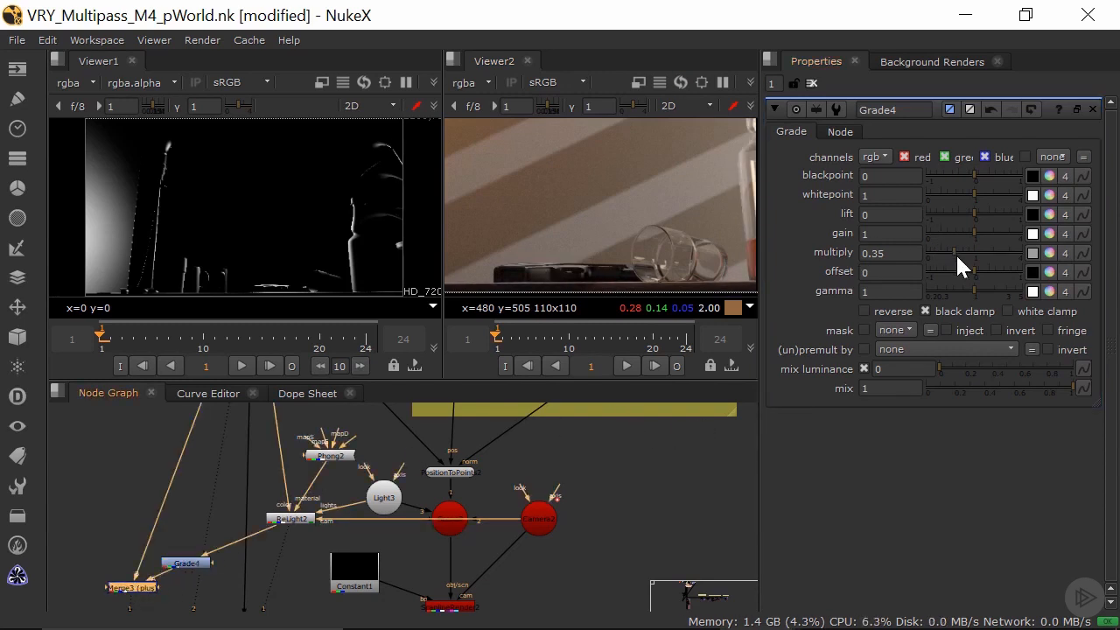
{"action": "mouse_move", "coordinate": [957, 254]}
{"action": "left_mouse_down"}
{"action": "mouse_move", "coordinate": [967, 255]}
{"action": "mouse_move", "coordinate": [945, 241]}
{"action": "left_mouse_up"}
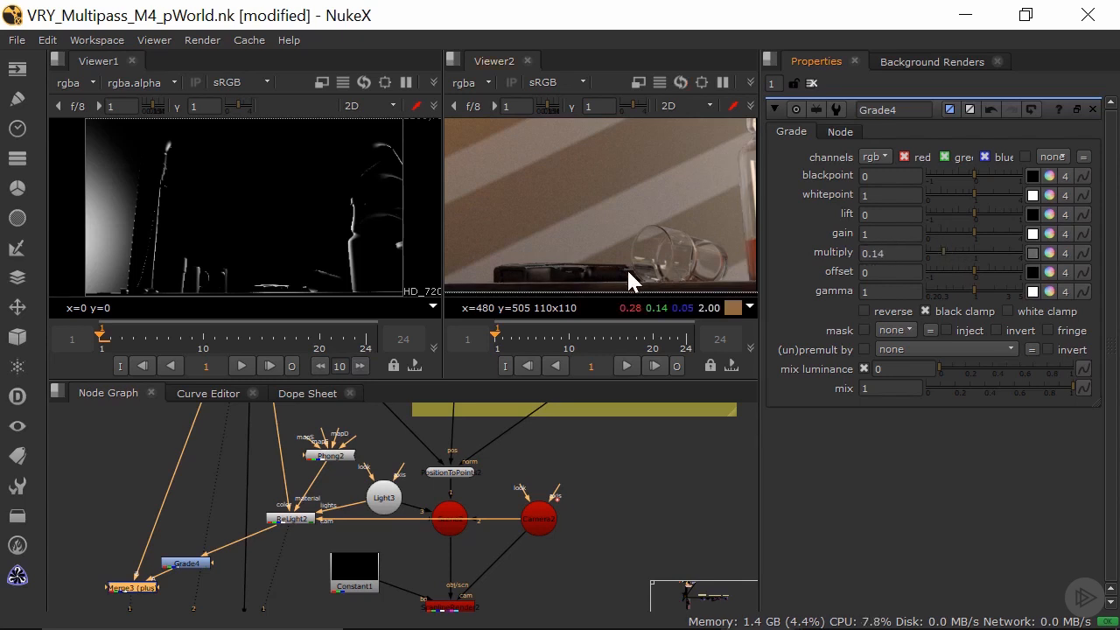
{"action": "scroll", "coordinate": [572, 246], "scroll_direction": "down", "scroll_amount": 3}
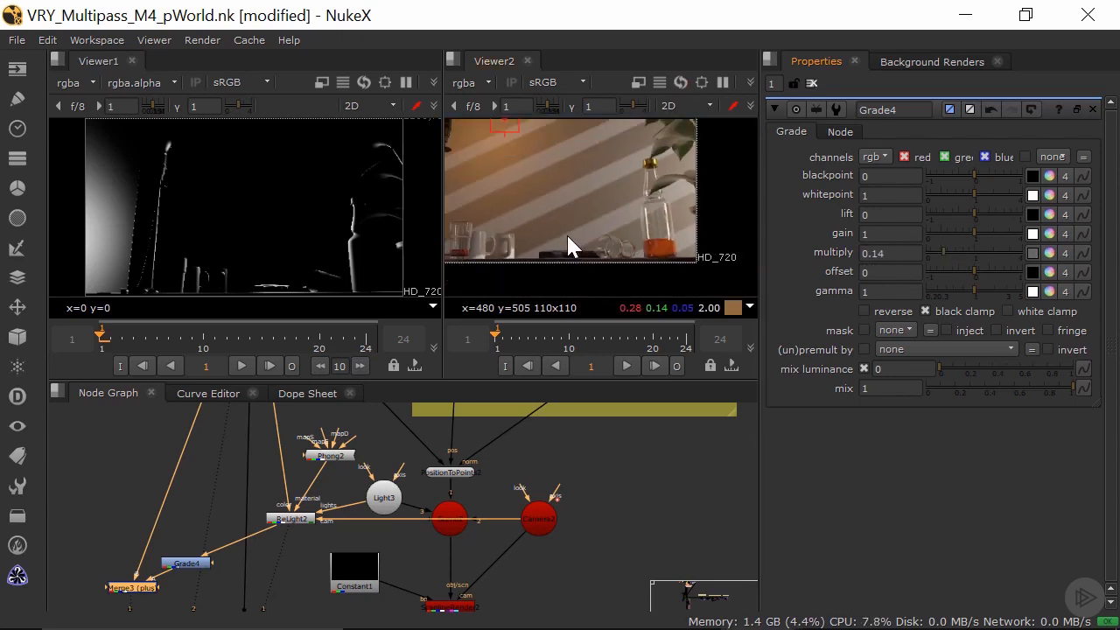